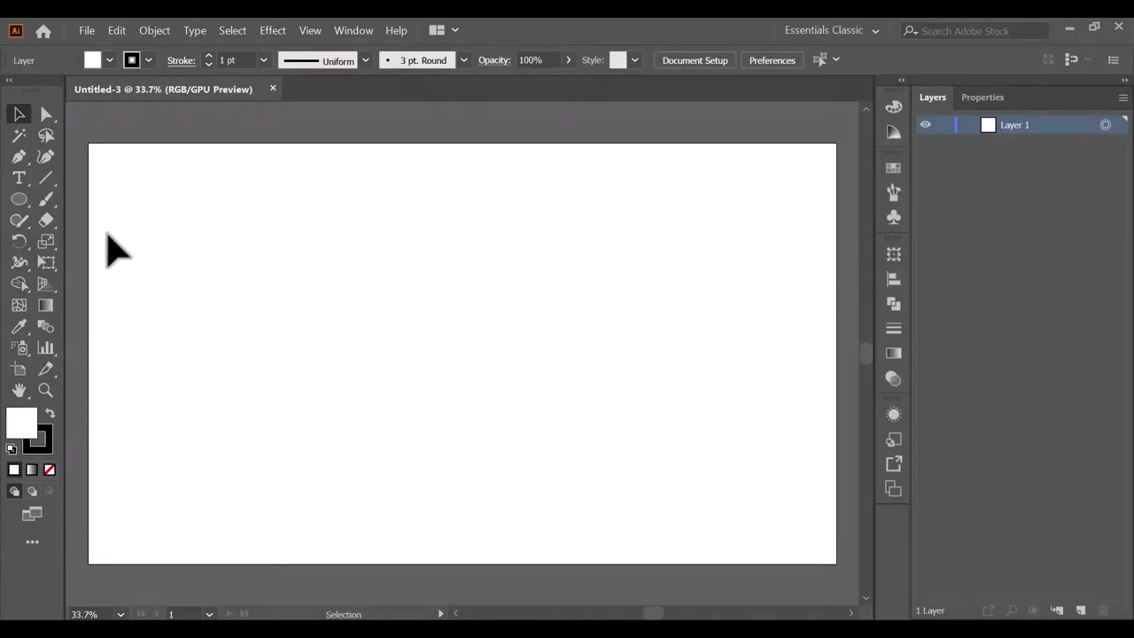
Step: Draw an artboard-sized rectangle with a dark grey fill and no stroke
{"action": "left_click_drag", "start_coordinate": [13, 203], "coordinate": [76, 199]}
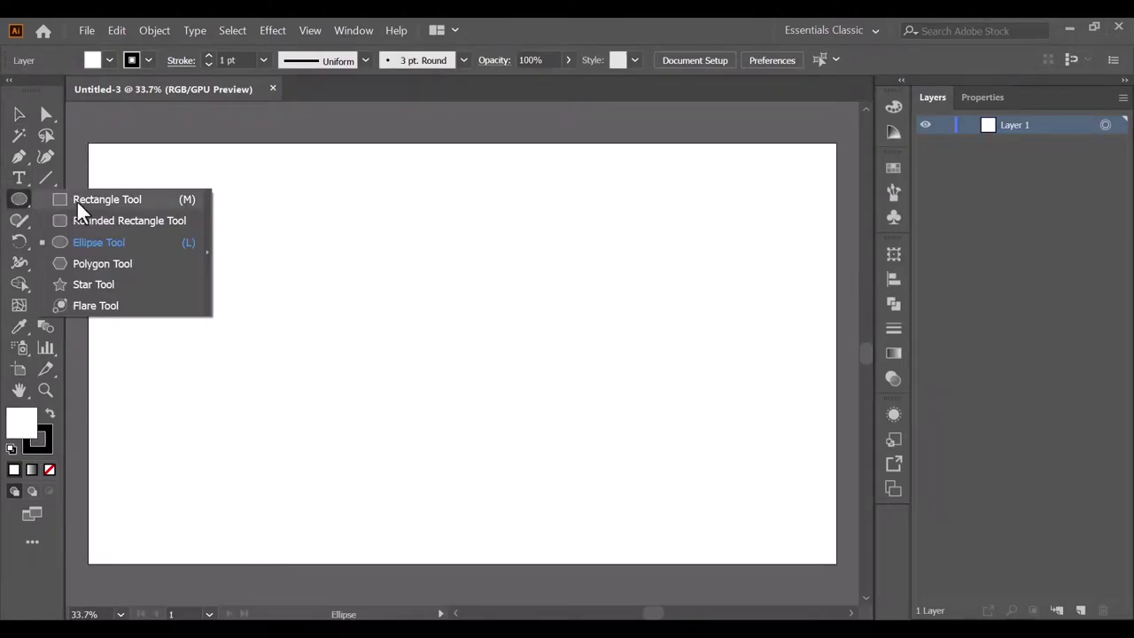
{"action": "left_click", "coordinate": [109, 60]}
{"action": "left_click", "coordinate": [61, 155]}
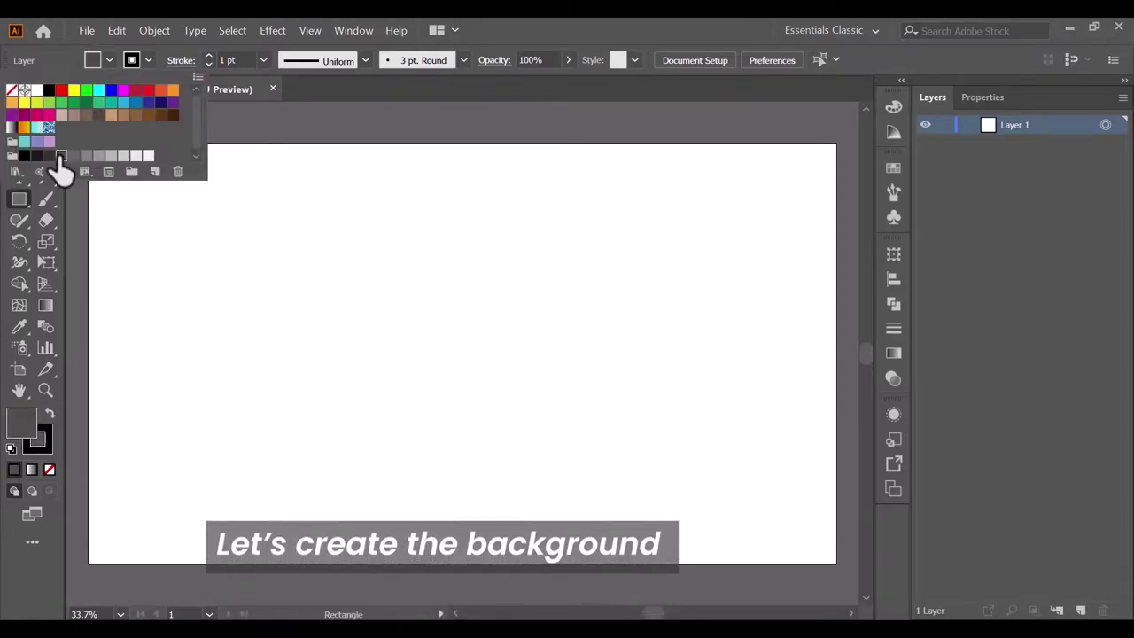
{"action": "left_click", "coordinate": [149, 60]}
{"action": "left_click", "coordinate": [12, 90]}
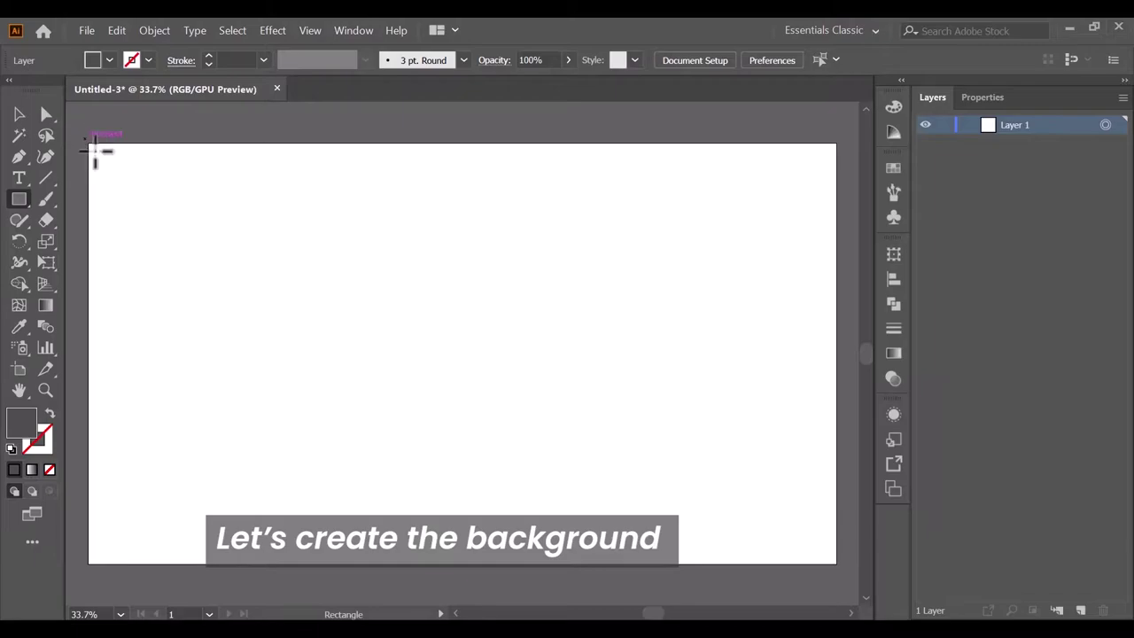
{"action": "left_click_drag", "start_coordinate": [88, 144], "coordinate": [836, 564]}
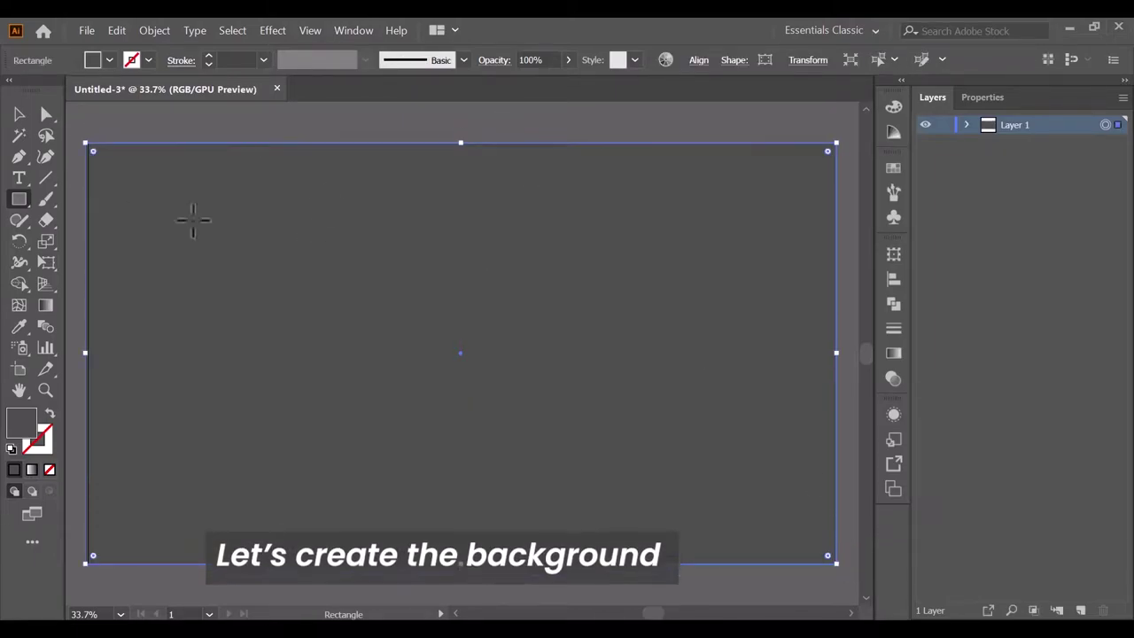
Step: Align the rectangle's left edge with the artboard, then deselect it
{"action": "left_click", "coordinate": [86, 353]}
{"action": "left_click", "coordinate": [611, 357]}
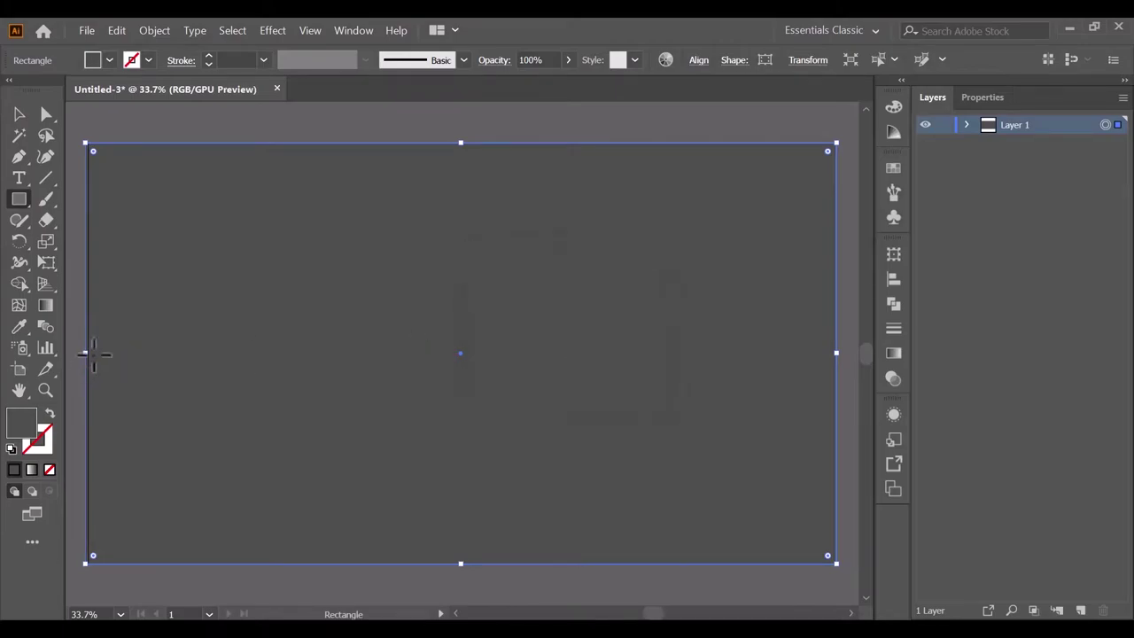
{"action": "left_click_drag", "start_coordinate": [86, 353], "coordinate": [88, 353]}
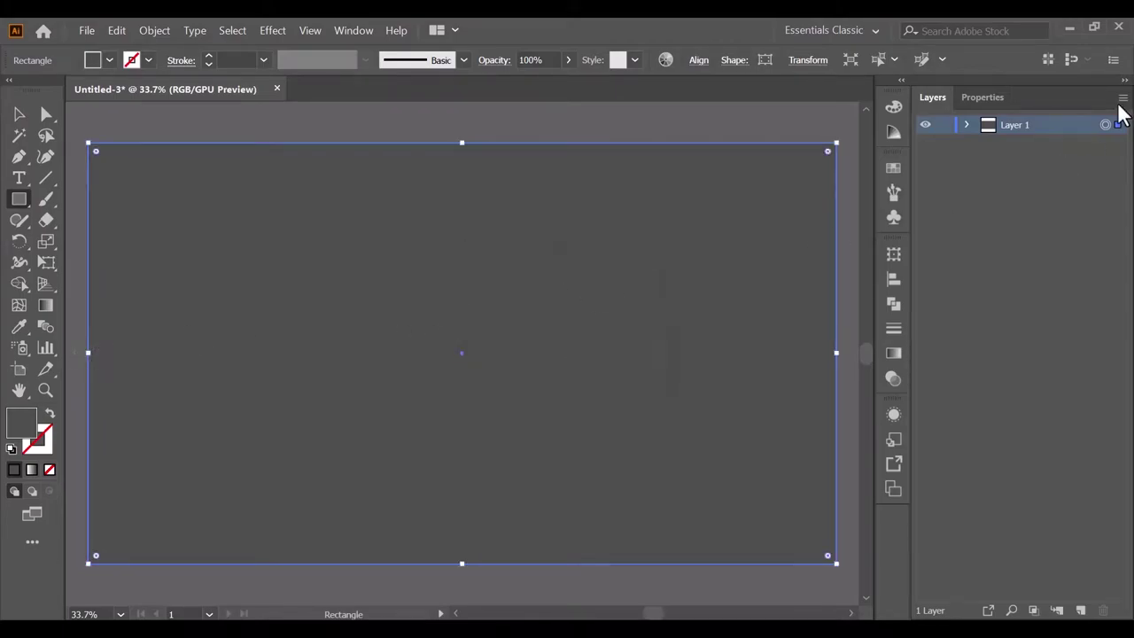
{"action": "left_click", "coordinate": [18, 113]}
{"action": "left_click", "coordinate": [1019, 157]}
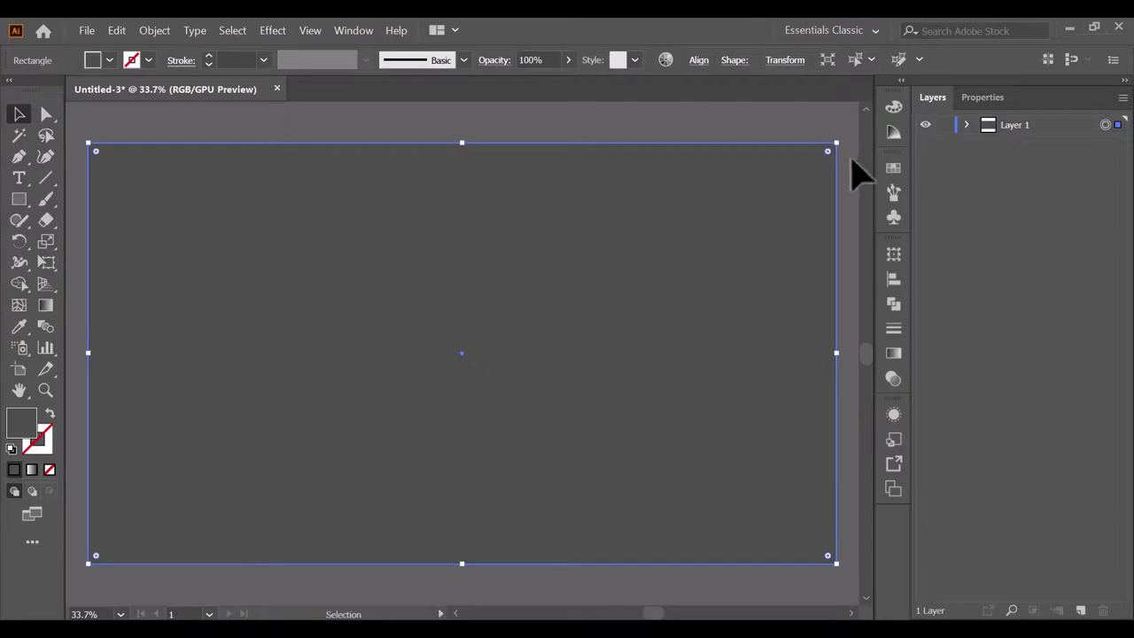
{"action": "left_click", "coordinate": [854, 173]}
Step: Rename Layer 1 to 'background' and add a new layer above it
{"action": "double_click", "coordinate": [1012, 125]}
{"action": "type", "text": "backg"}
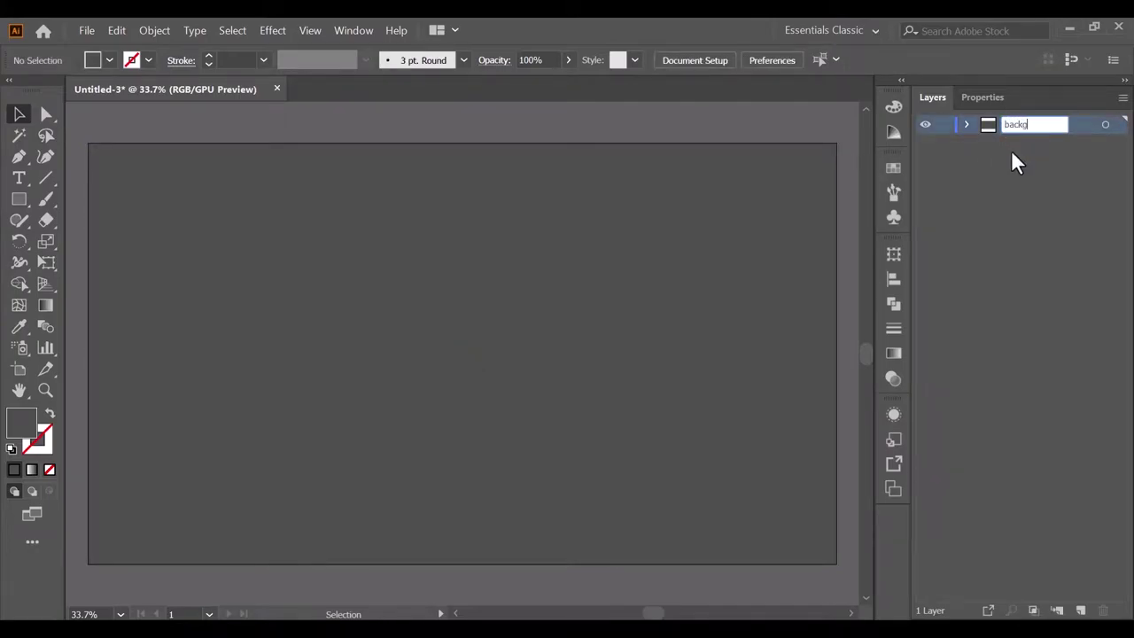
{"action": "type", "text": "round"}
{"action": "key", "text": "Return"}
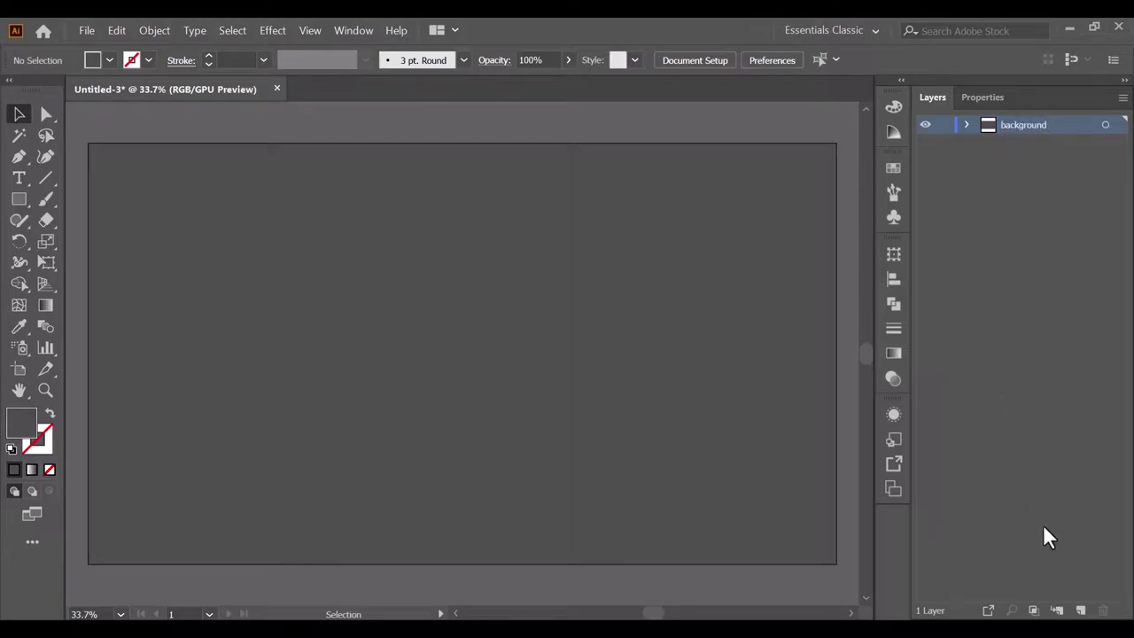
{"action": "left_click", "coordinate": [1080, 610]}
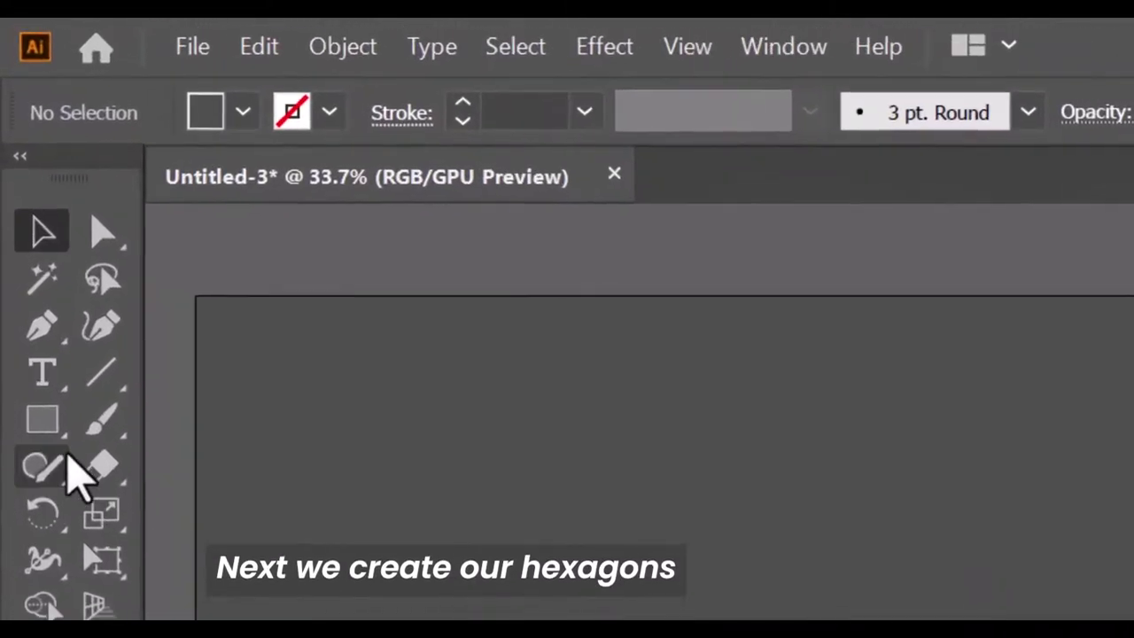
Step: Create a six-sided polygon hexagon on the canvas
{"action": "right_click", "coordinate": [44, 430]}
{"action": "left_click", "coordinate": [182, 564]}
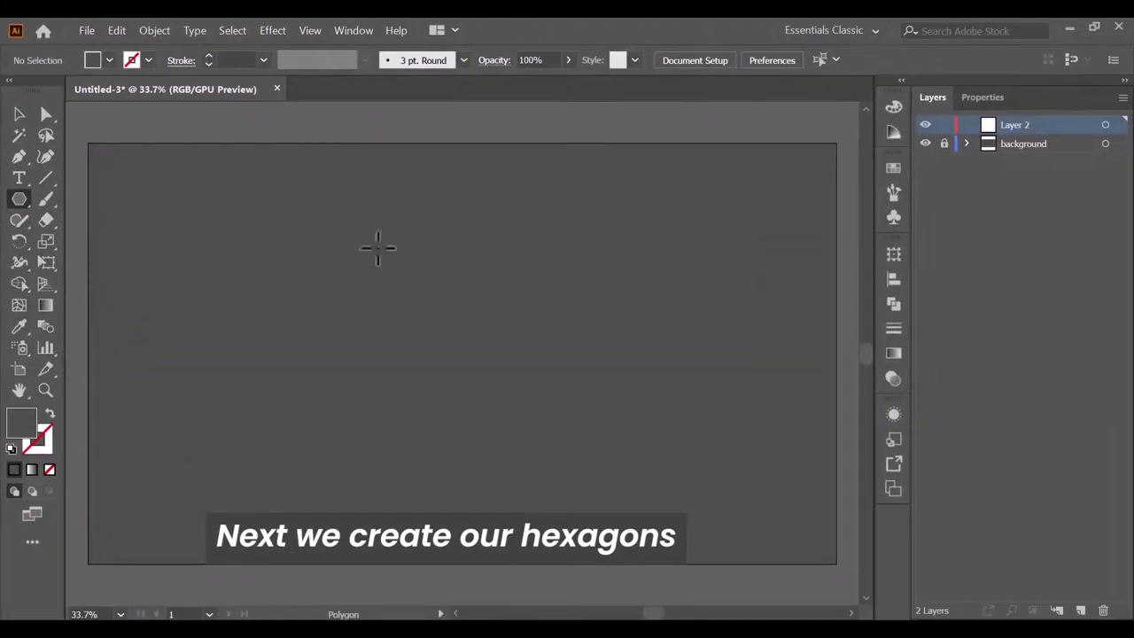
{"action": "left_click", "coordinate": [377, 248]}
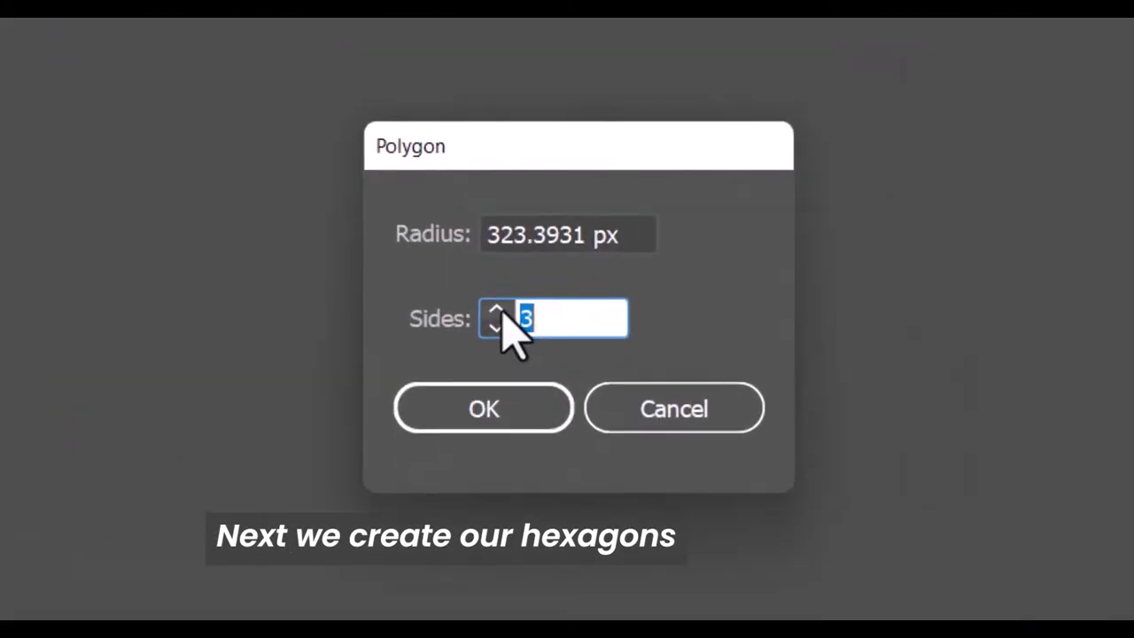
{"action": "left_click", "coordinate": [530, 318]}
{"action": "type", "text": "6"}
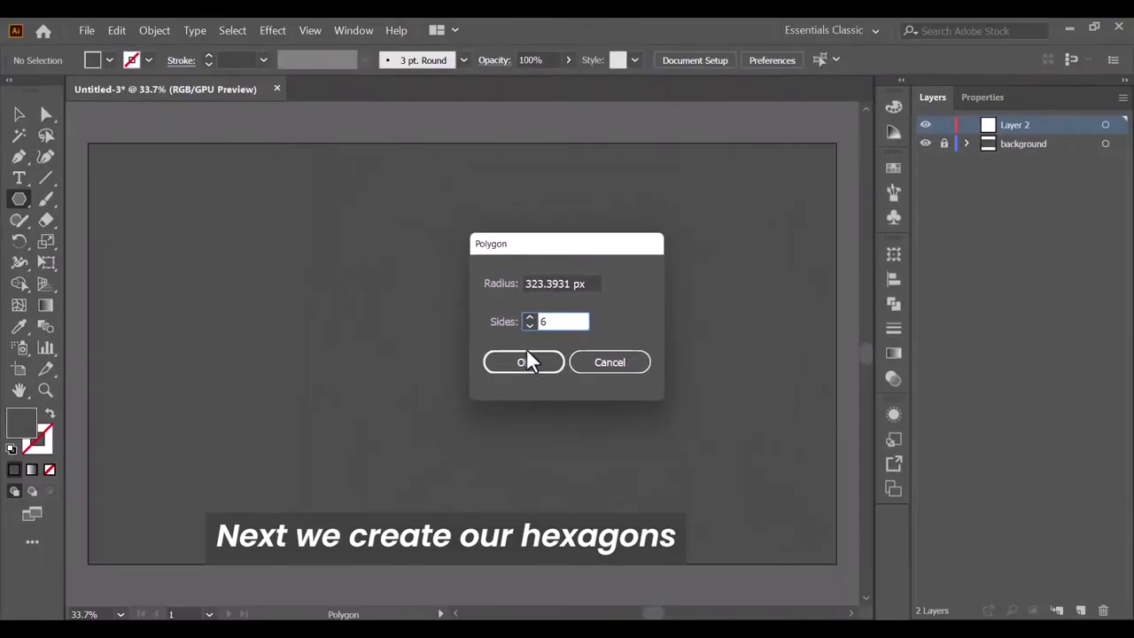
{"action": "left_click", "coordinate": [525, 358]}
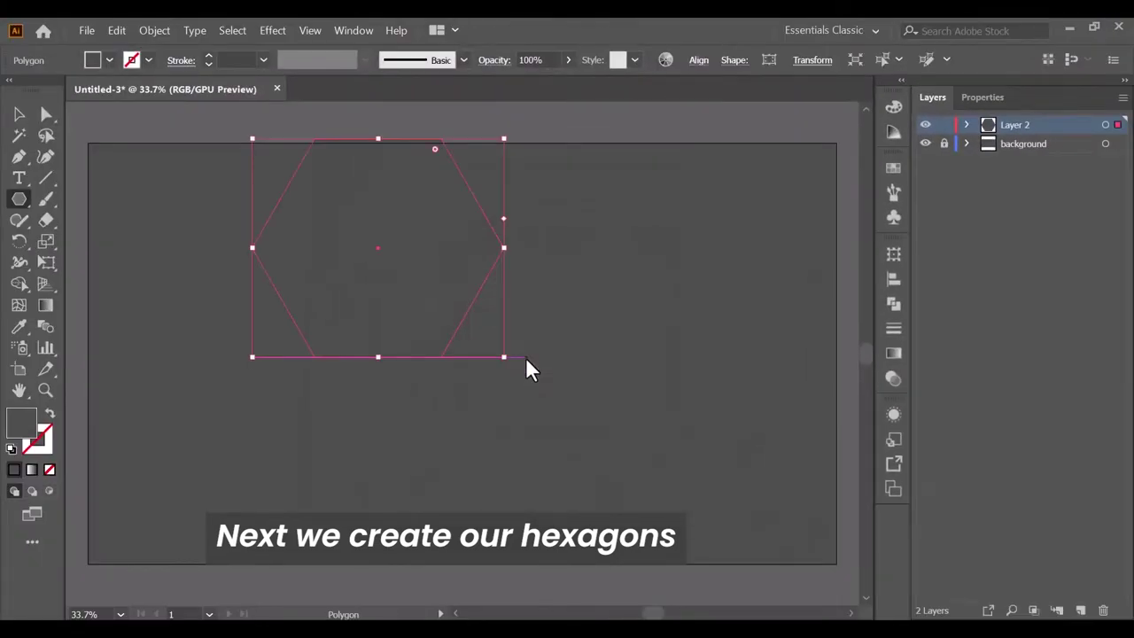
Step: Fill the hexagon white and shrink it to a small size near the top-left
{"action": "double_click", "coordinate": [26, 424]}
{"action": "left_click_drag", "start_coordinate": [331, 357], "coordinate": [330, 202]}
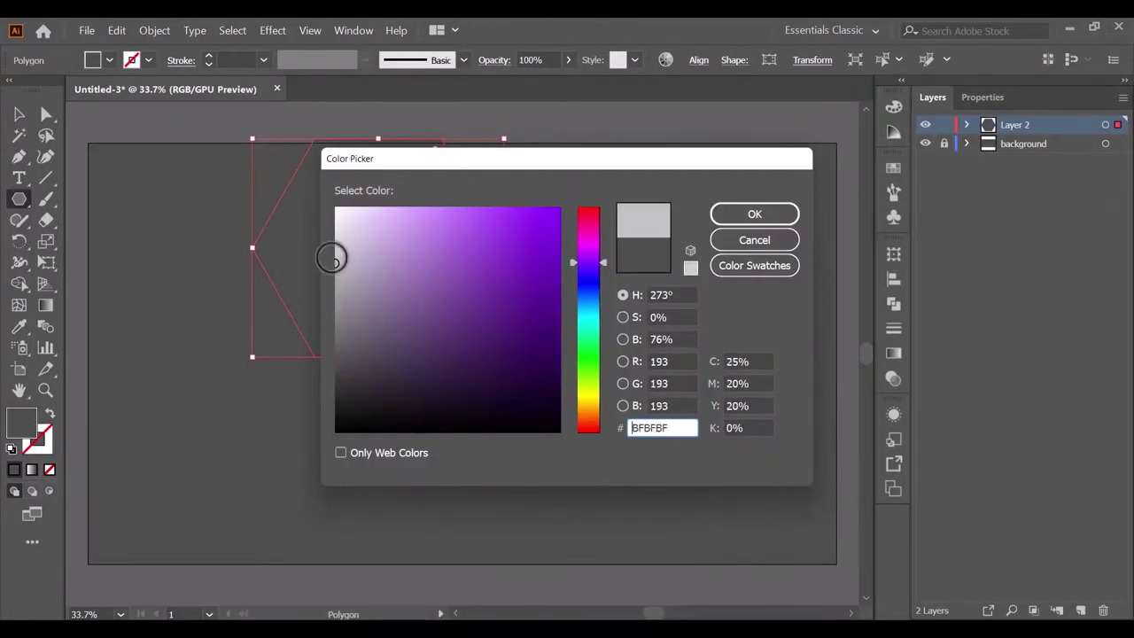
{"action": "left_click", "coordinate": [762, 217]}
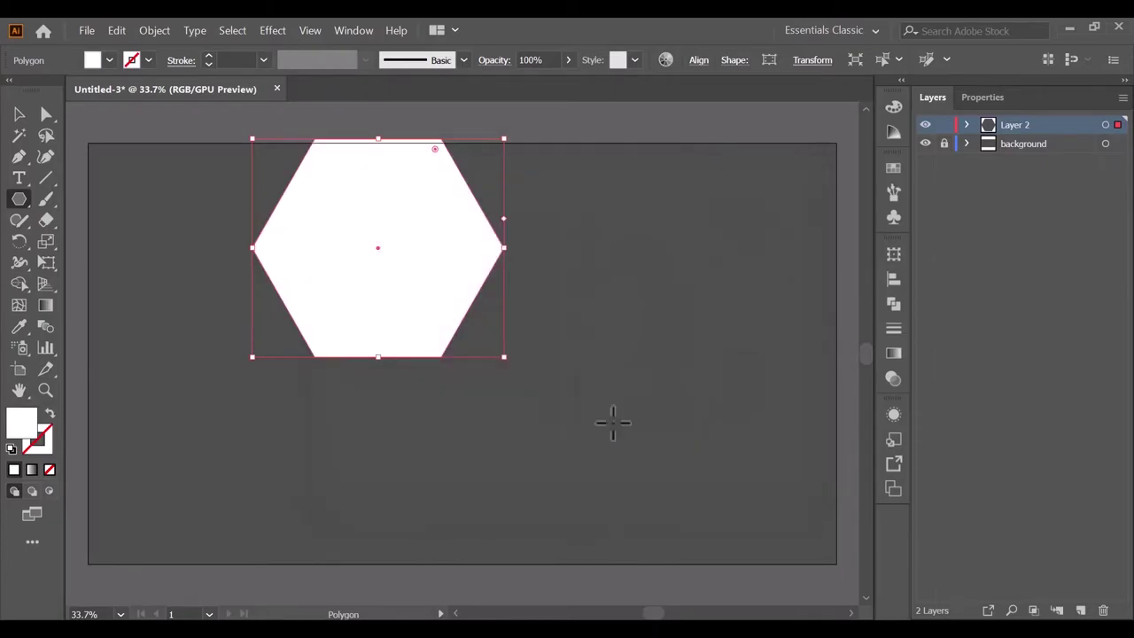
{"action": "left_click", "coordinate": [20, 115]}
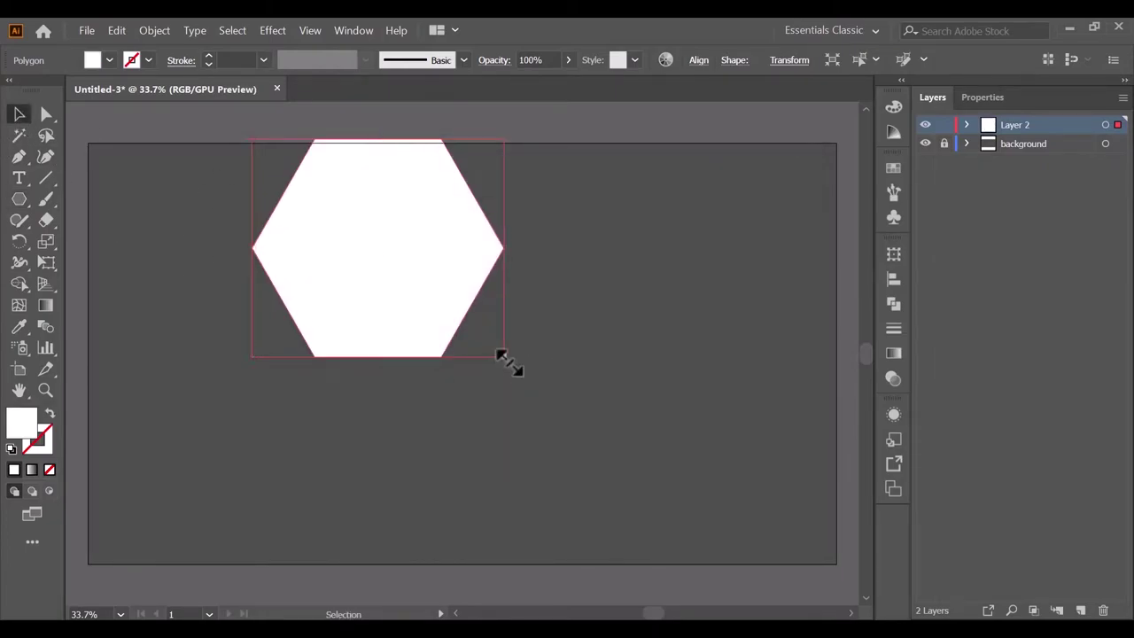
{"action": "left_click_drag", "start_coordinate": [504, 357], "coordinate": [290, 171]}
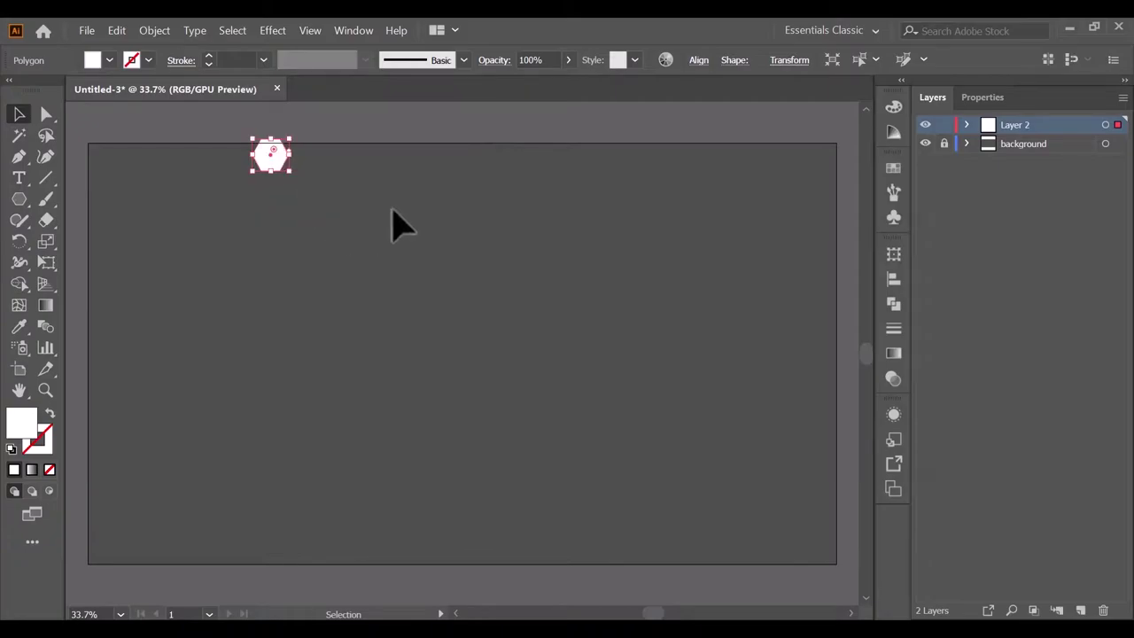
Step: Resize and shift the hexagon right, then create a three-sided polygon triangle
{"action": "mouse_move", "coordinate": [290, 171]}
{"action": "left_mouse_down"}
{"action": "mouse_move", "coordinate": [319, 197]}
{"action": "mouse_move", "coordinate": [454, 202]}
{"action": "left_mouse_up"}
{"action": "left_click", "coordinate": [465, 266]}
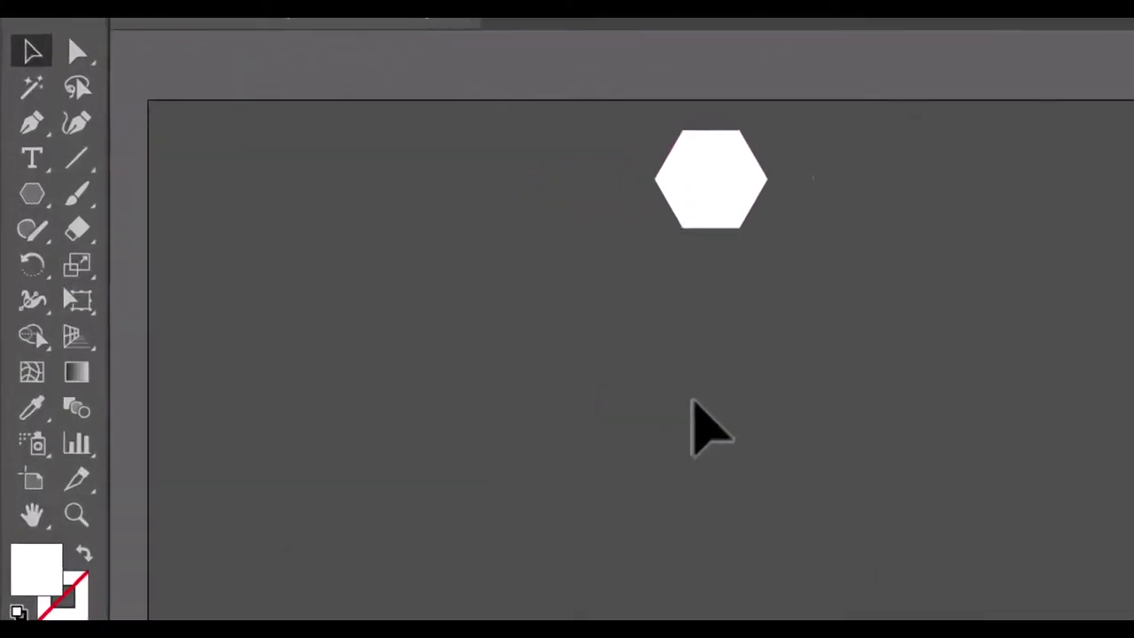
{"action": "left_click", "coordinate": [20, 198]}
{"action": "left_click", "coordinate": [292, 359]}
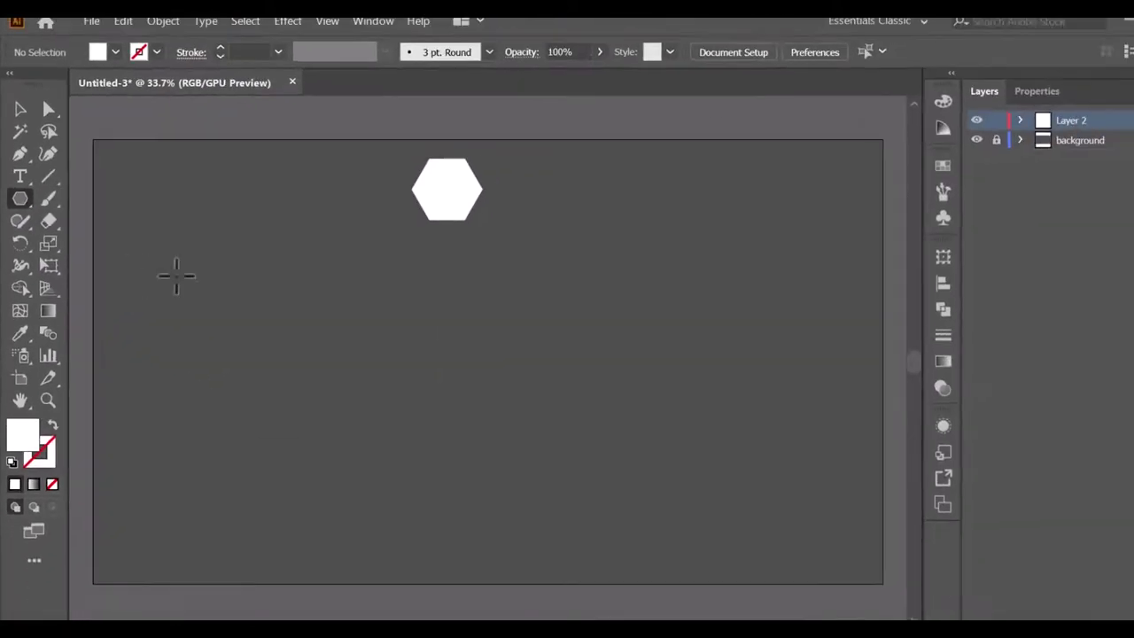
{"action": "left_click", "coordinate": [375, 316]}
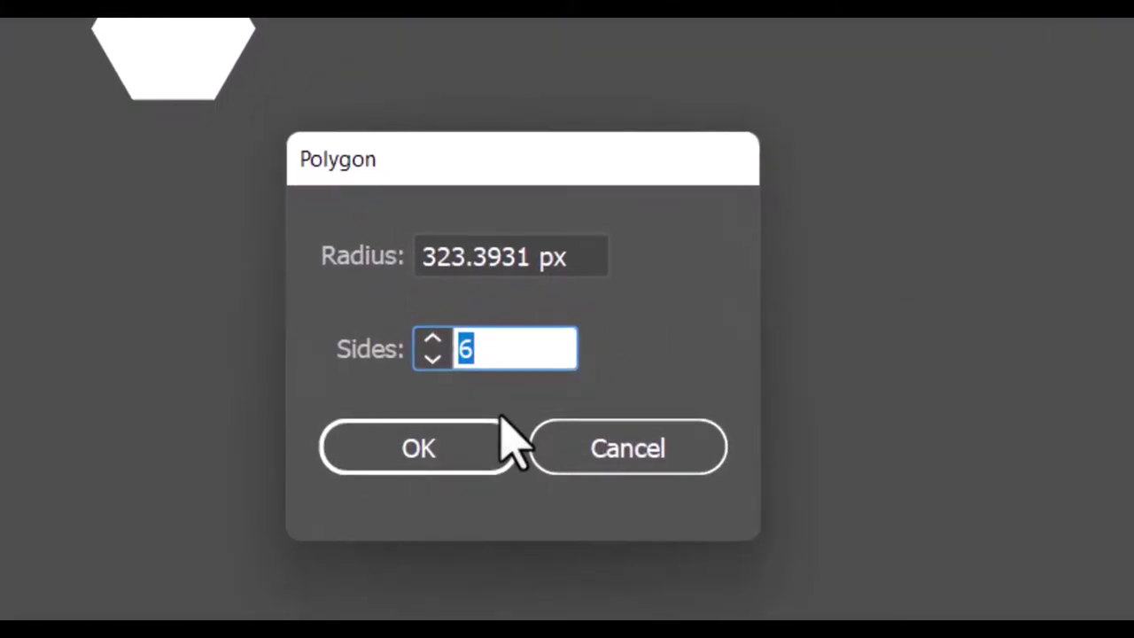
{"action": "left_click", "coordinate": [478, 447]}
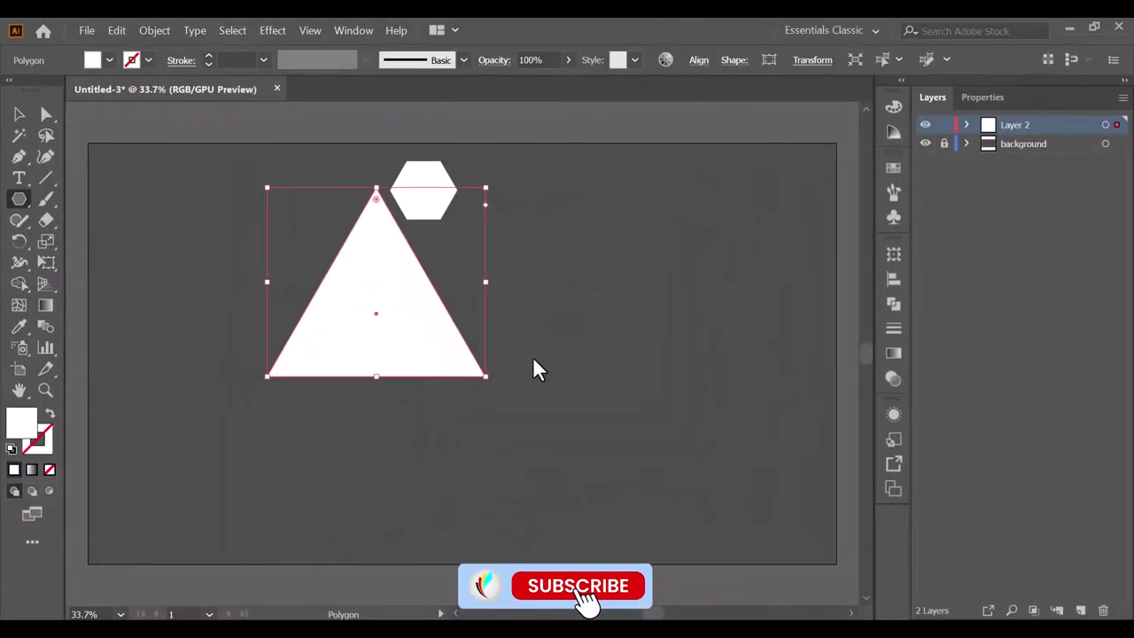
Step: Give the triangle no fill and a 4 pt white stroke
{"action": "left_click", "coordinate": [108, 60]}
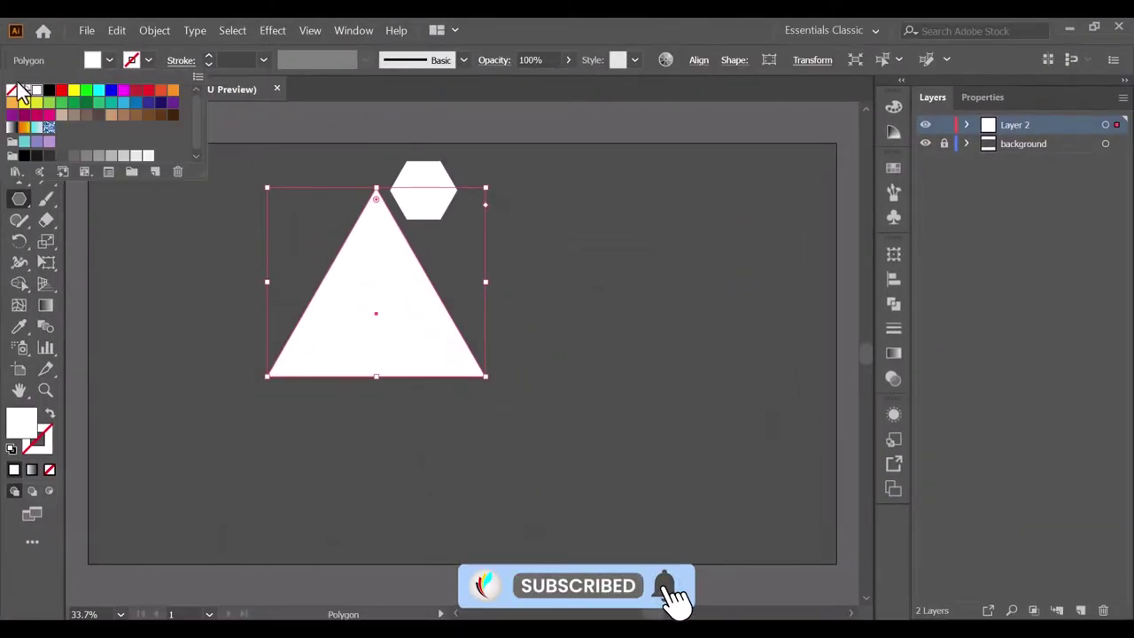
{"action": "left_click", "coordinate": [11, 90]}
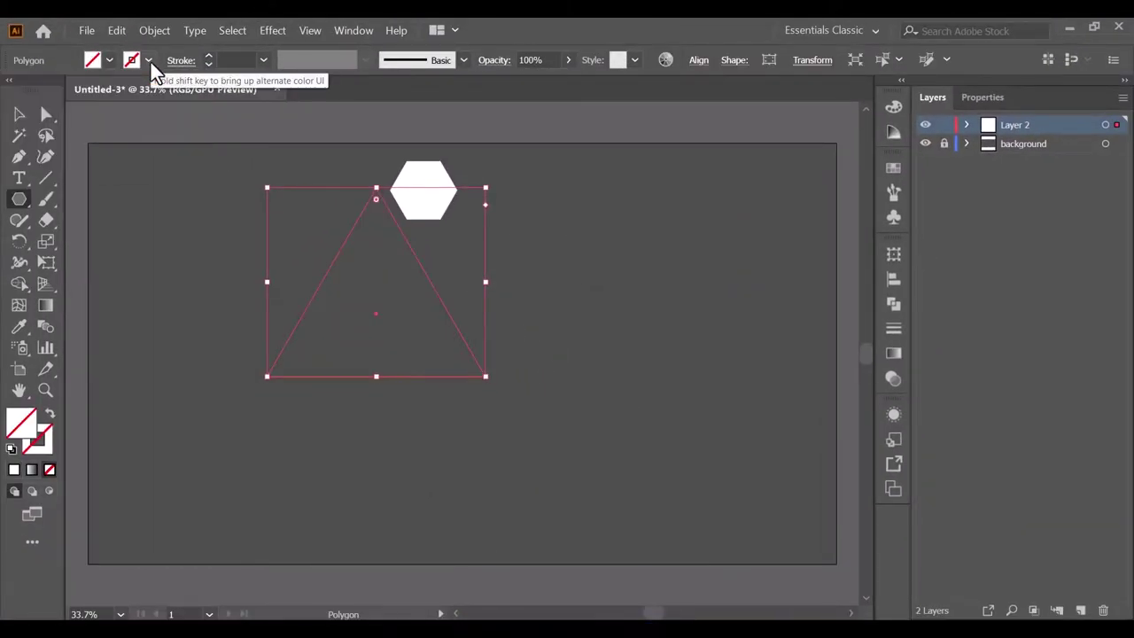
{"action": "left_click", "coordinate": [35, 91]}
{"action": "left_click", "coordinate": [264, 60]}
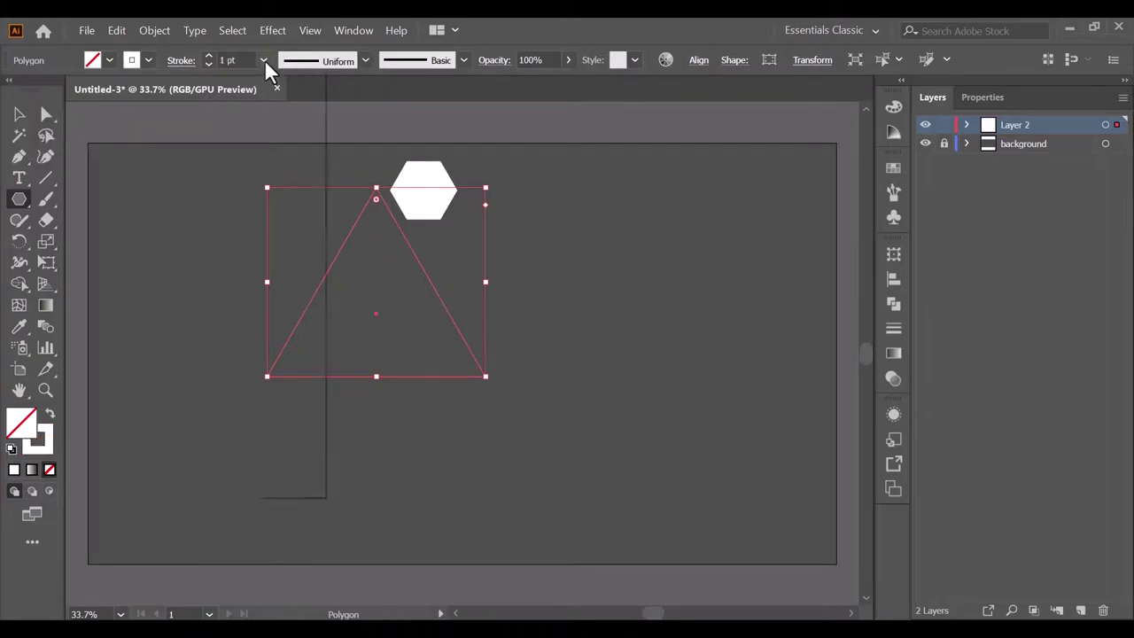
{"action": "left_click", "coordinate": [288, 196]}
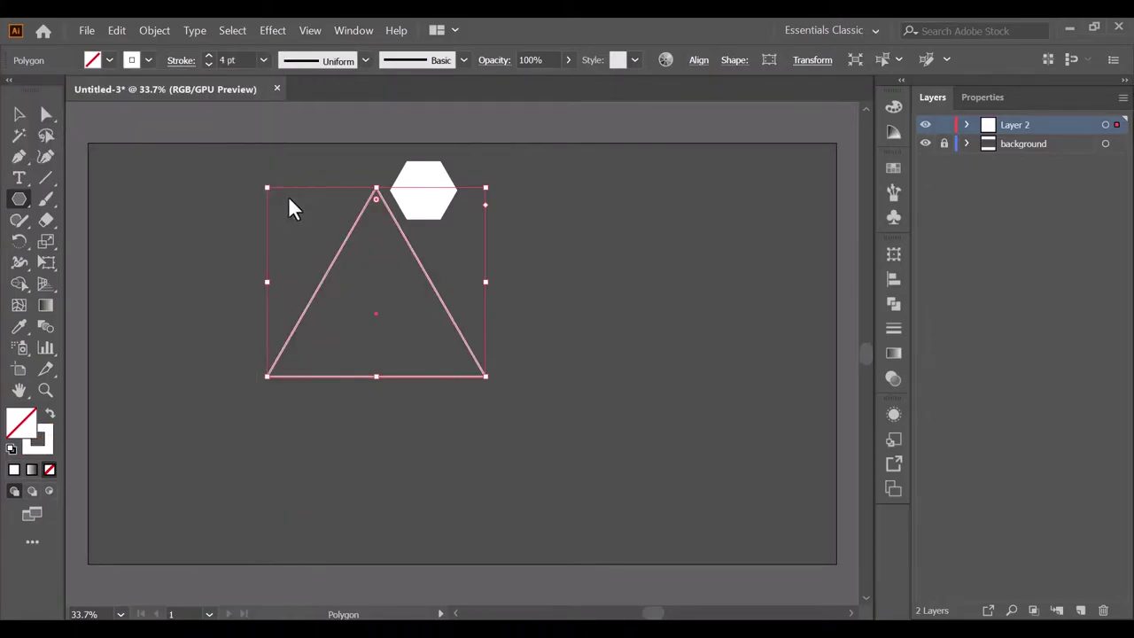
Step: Scale the triangle down and place it directly beneath the hexagon
{"action": "left_click", "coordinate": [19, 114]}
{"action": "left_click", "coordinate": [546, 319]}
{"action": "left_click", "coordinate": [483, 374]}
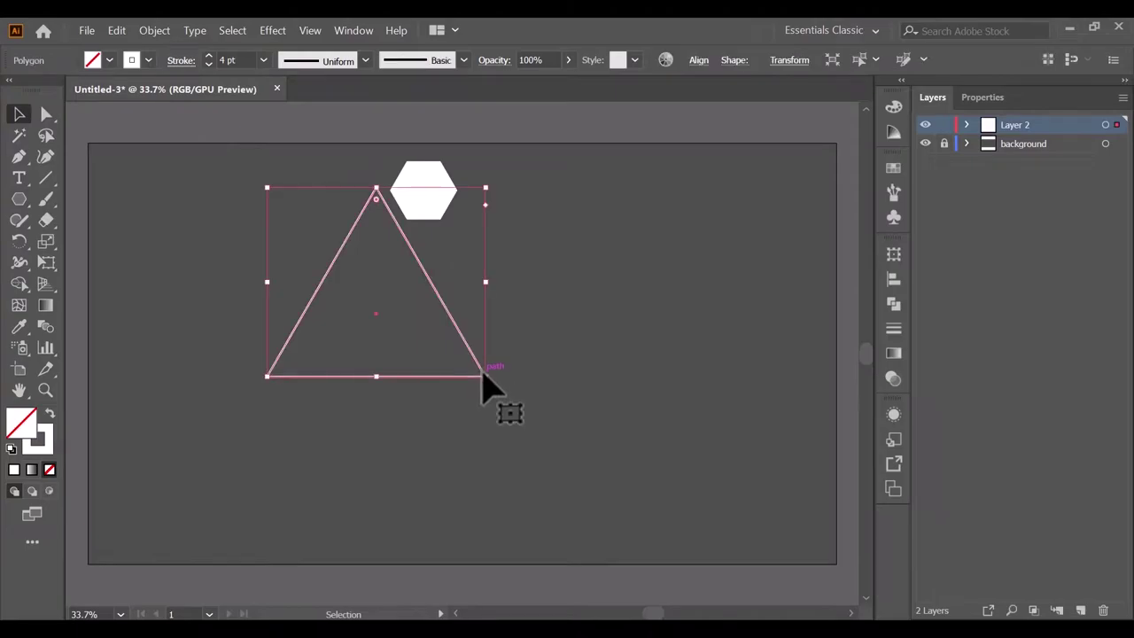
{"action": "mouse_move", "coordinate": [485, 376]}
{"action": "left_mouse_down"}
{"action": "mouse_move", "coordinate": [443, 326]}
{"action": "mouse_move", "coordinate": [408, 308]}
{"action": "left_mouse_up"}
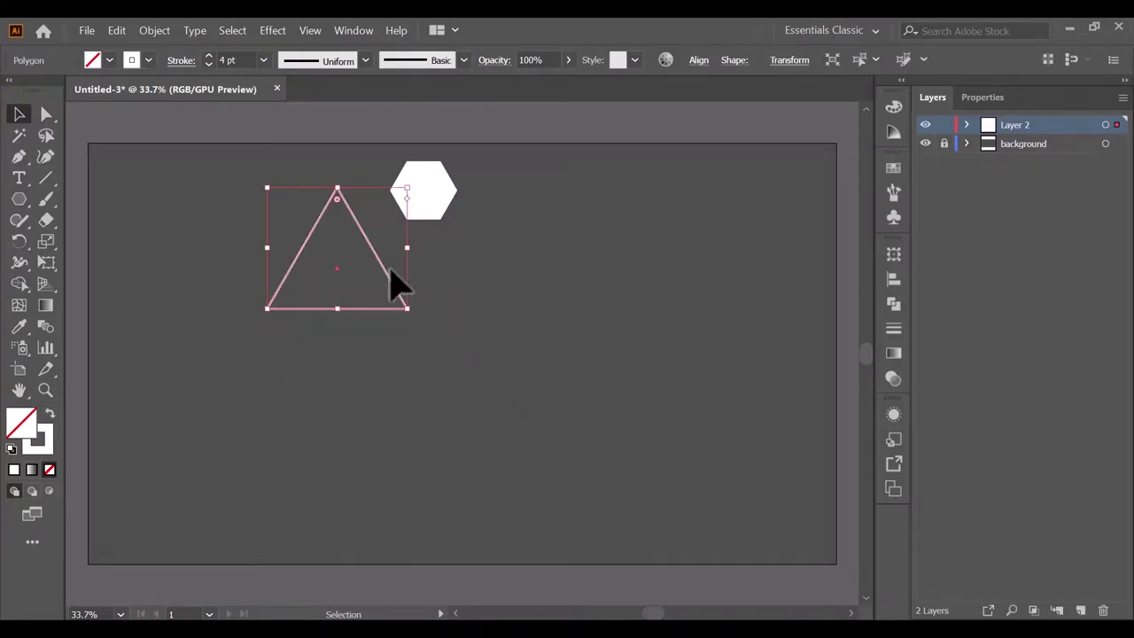
{"action": "left_click_drag", "start_coordinate": [391, 272], "coordinate": [479, 276]}
{"action": "left_click", "coordinate": [650, 308]}
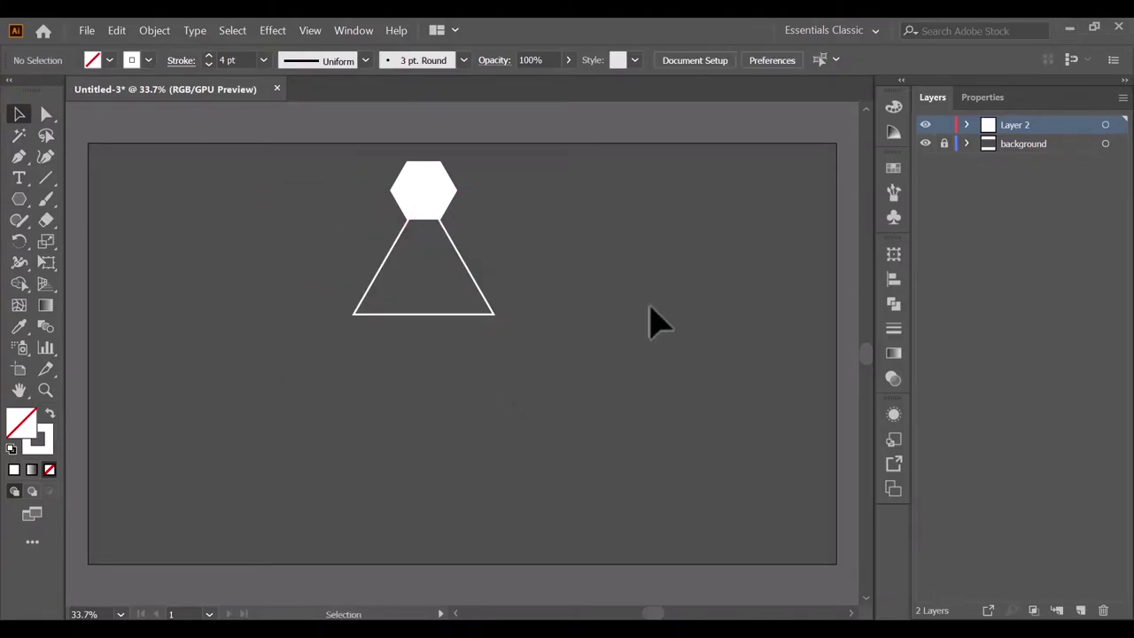
Step: Enlarge the triangle and recenter it under the hexagon
{"action": "left_click", "coordinate": [471, 286]}
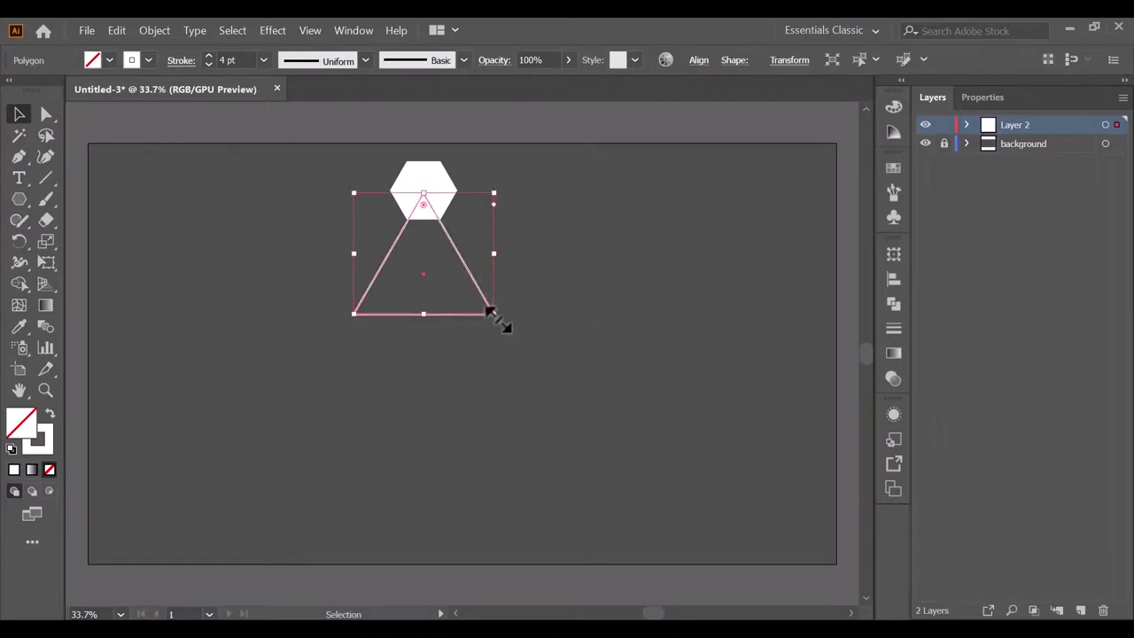
{"action": "key", "text": "ctrl+equal"}
{"action": "key", "text": "ctrl+equal"}
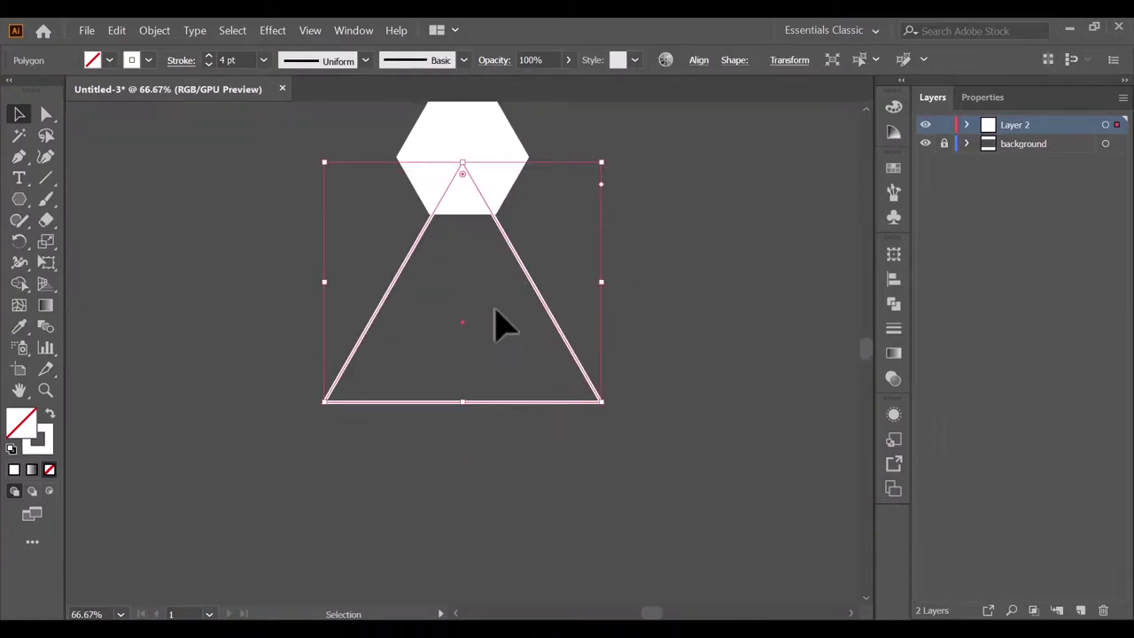
{"action": "left_click_drag", "start_coordinate": [596, 399], "coordinate": [644, 437]}
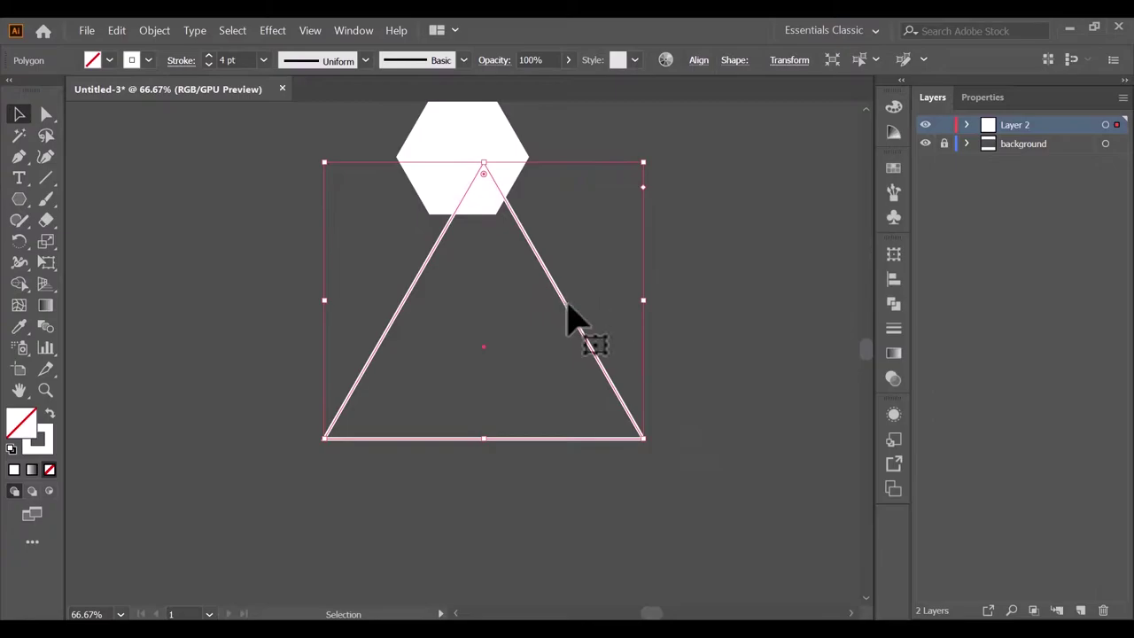
{"action": "left_click_drag", "start_coordinate": [565, 304], "coordinate": [547, 305]}
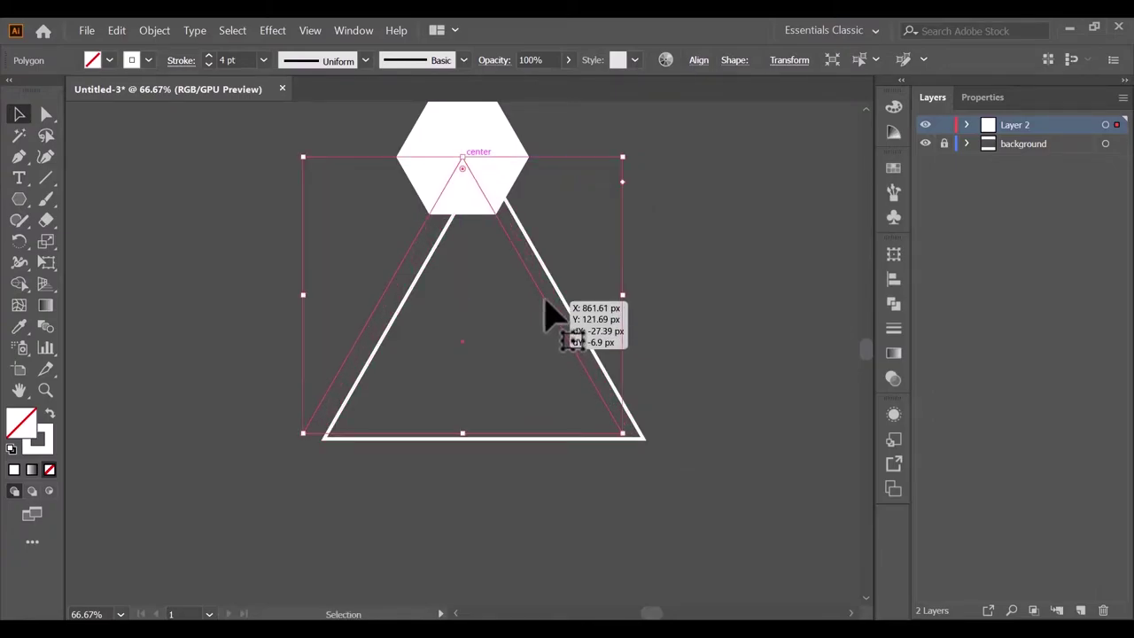
{"action": "left_click", "coordinate": [722, 296]}
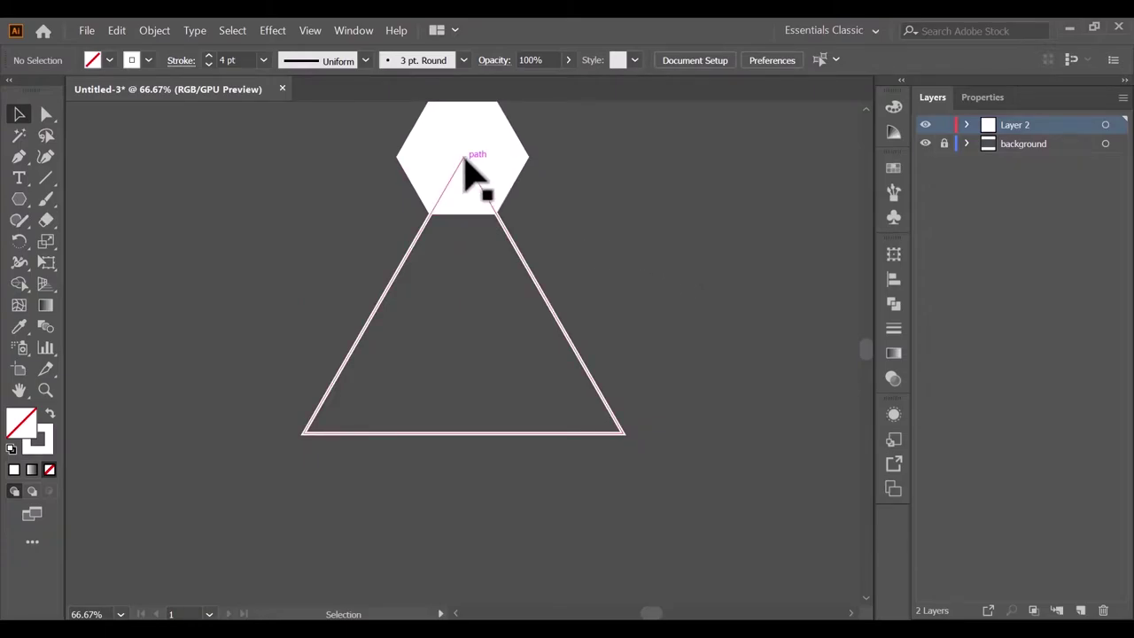
Step: Place hexagon copies on the triangle's right and left bottom corners
{"action": "mouse_move", "coordinate": [483, 148]}
{"action": "left_mouse_down"}
{"action": "mouse_move", "coordinate": [656, 387]}
{"action": "mouse_move", "coordinate": [643, 419]}
{"action": "mouse_move", "coordinate": [346, 479]}
{"action": "left_mouse_up"}
{"action": "left_click", "coordinate": [739, 354]}
{"action": "left_click", "coordinate": [465, 452]}
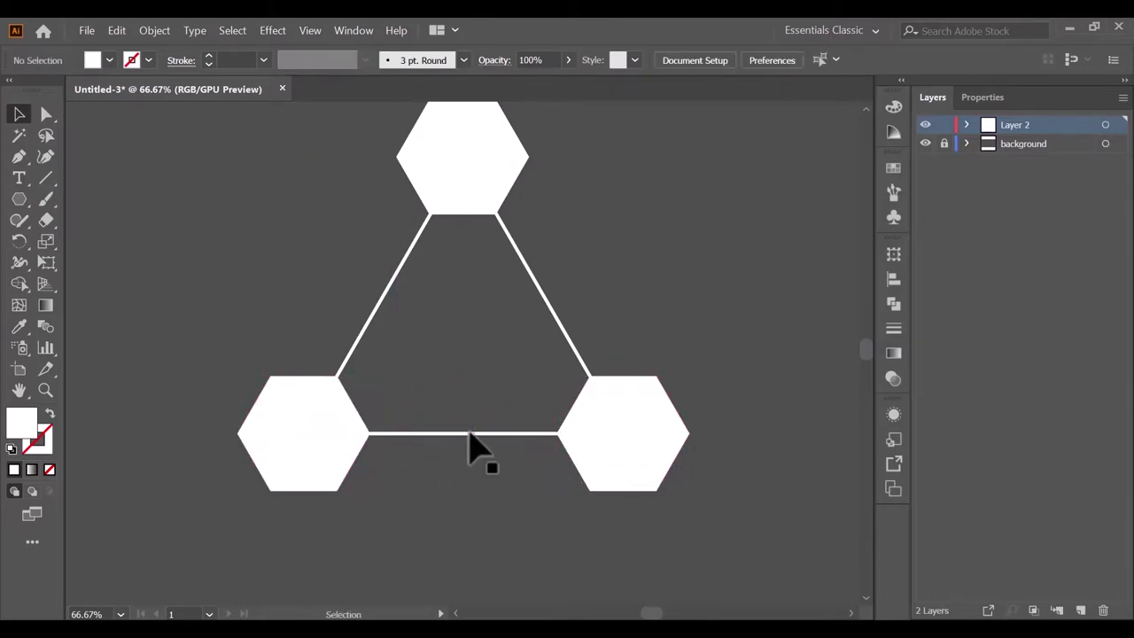
{"action": "key", "text": "ctrl+minus"}
{"action": "key", "text": "ctrl+minus"}
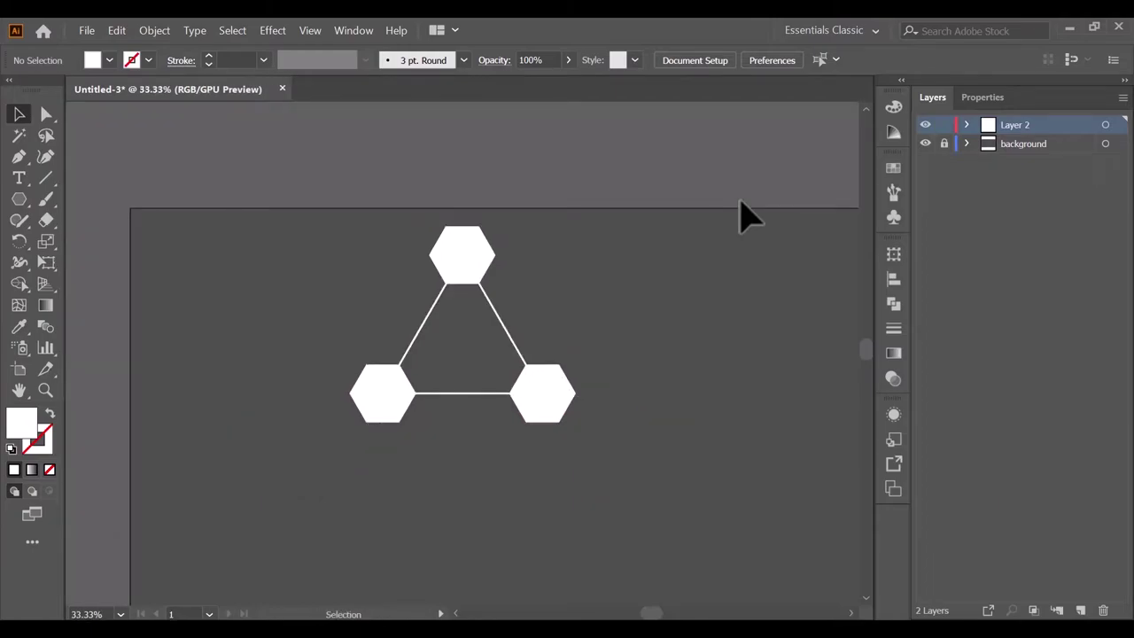
Step: Group the three hexagons and triangle, and move the group to the artboard's top-left
{"action": "left_click_drag", "start_coordinate": [305, 256], "coordinate": [594, 480]}
{"action": "right_click", "coordinate": [554, 403]}
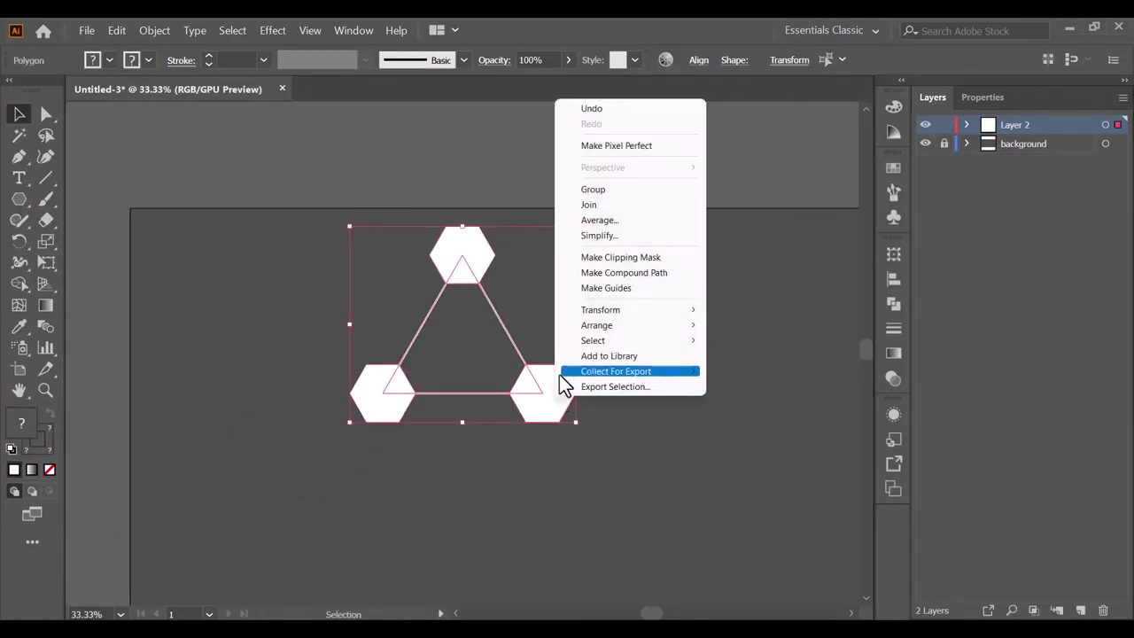
{"action": "left_click", "coordinate": [605, 189]}
{"action": "left_click_drag", "start_coordinate": [485, 273], "coordinate": [282, 264]}
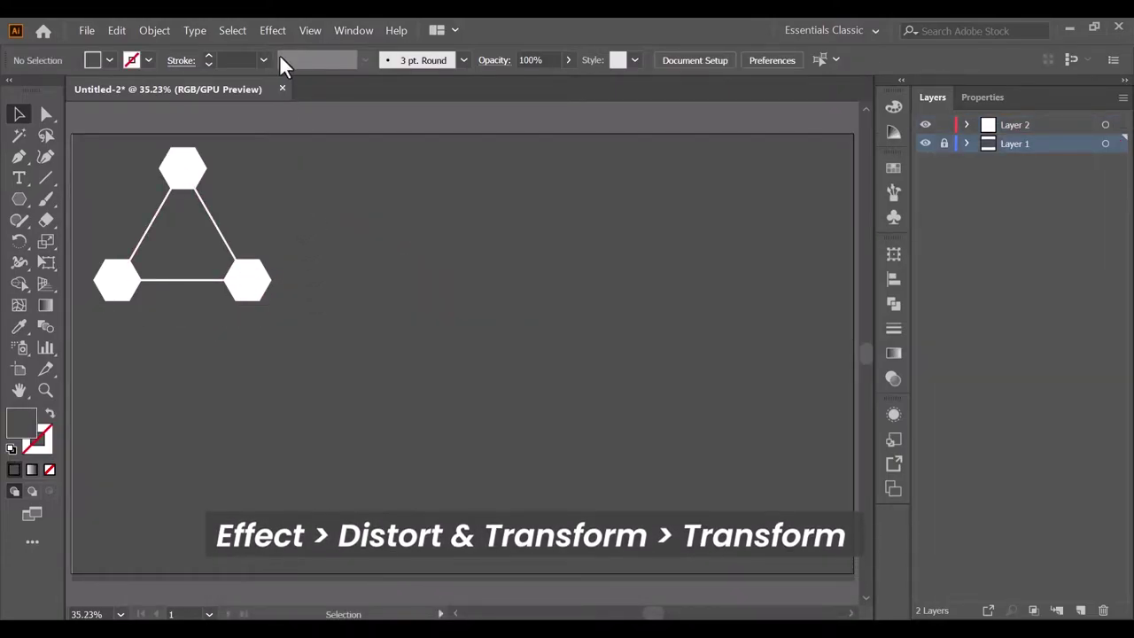
Step: Add a Transform effect to the group with Preview, Transform Patterns and Reflect Y on
{"action": "left_click", "coordinate": [181, 161]}
{"action": "left_click", "coordinate": [273, 30]}
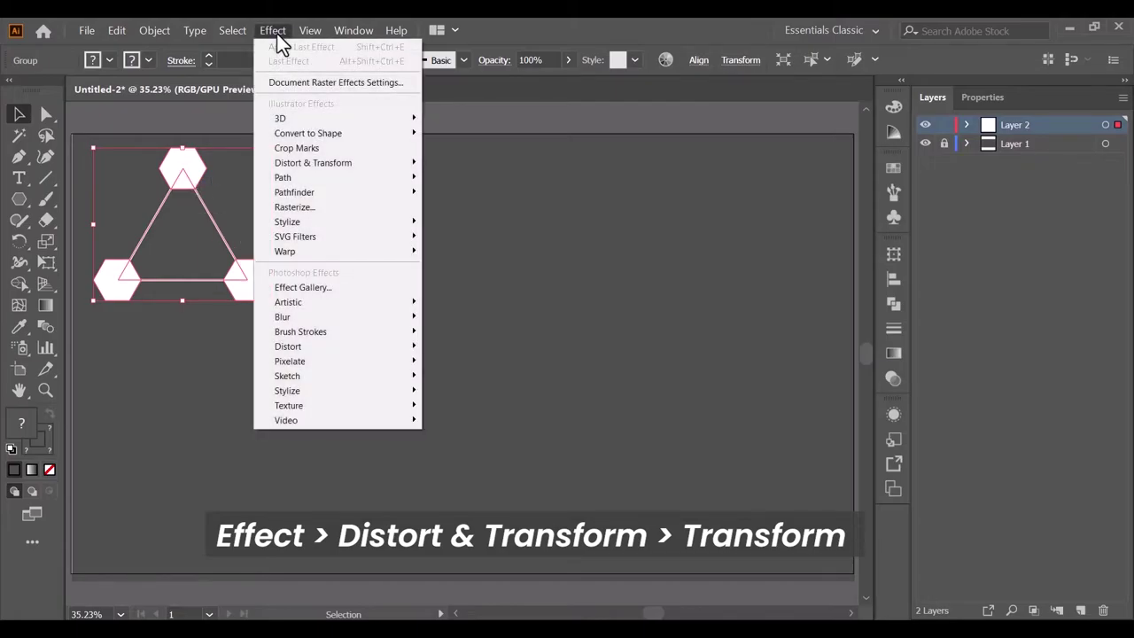
{"action": "mouse_move", "coordinate": [313, 163]}
{"action": "left_click", "coordinate": [478, 209]}
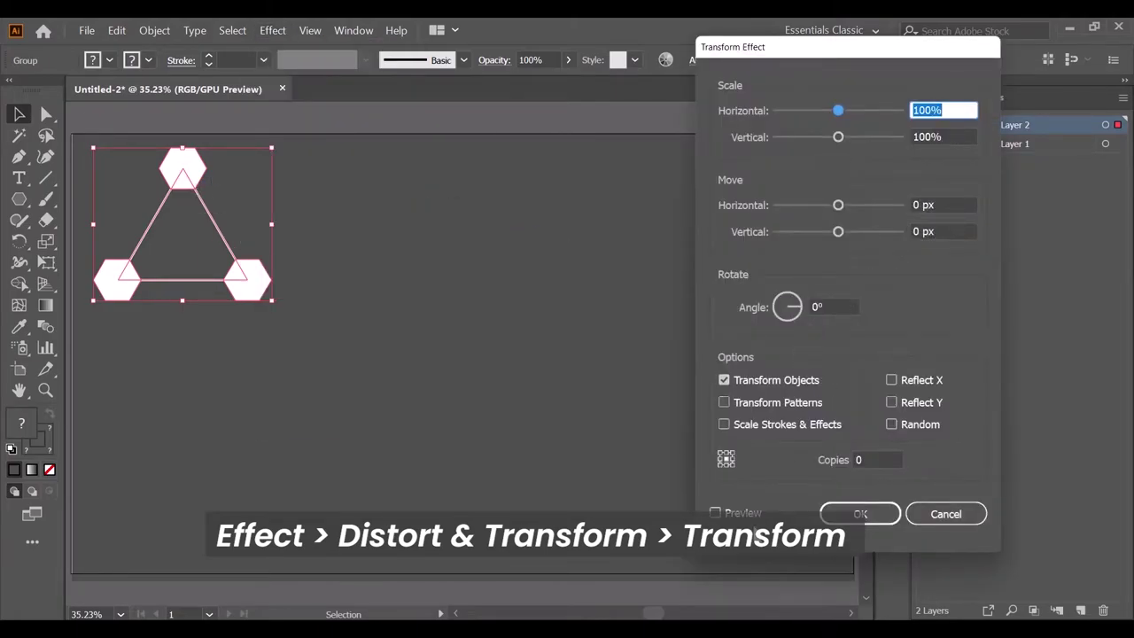
{"action": "left_click", "coordinate": [715, 513]}
{"action": "left_click", "coordinate": [724, 403]}
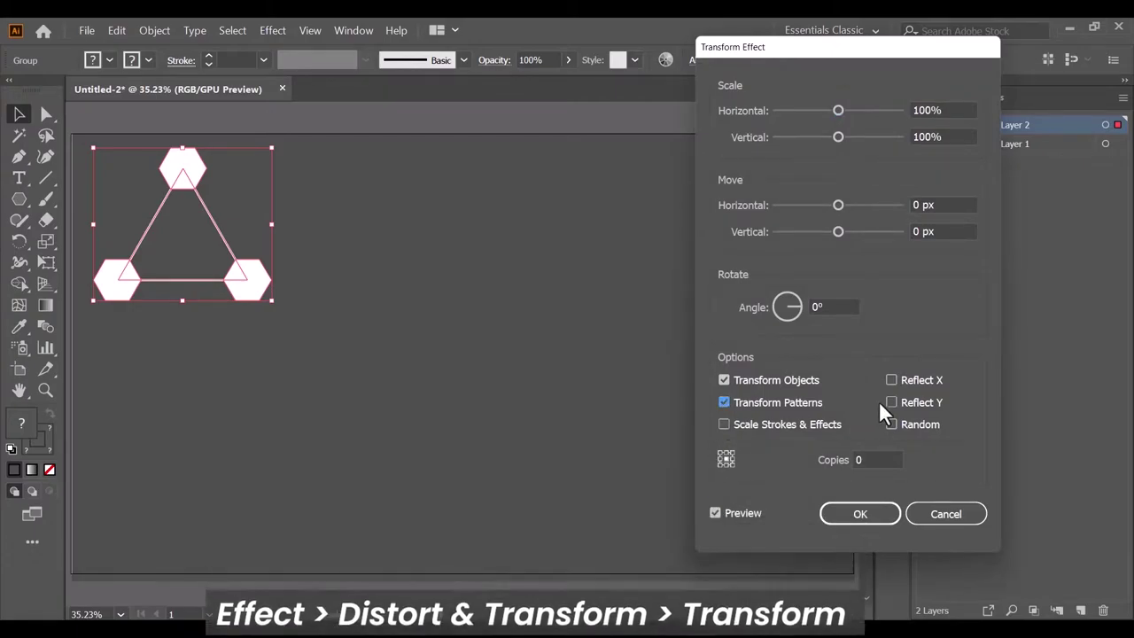
{"action": "left_click", "coordinate": [892, 402]}
Step: Set the Transform effect to 10 copies with a 160 px horizontal move, and apply it
{"action": "double_click", "coordinate": [873, 460]}
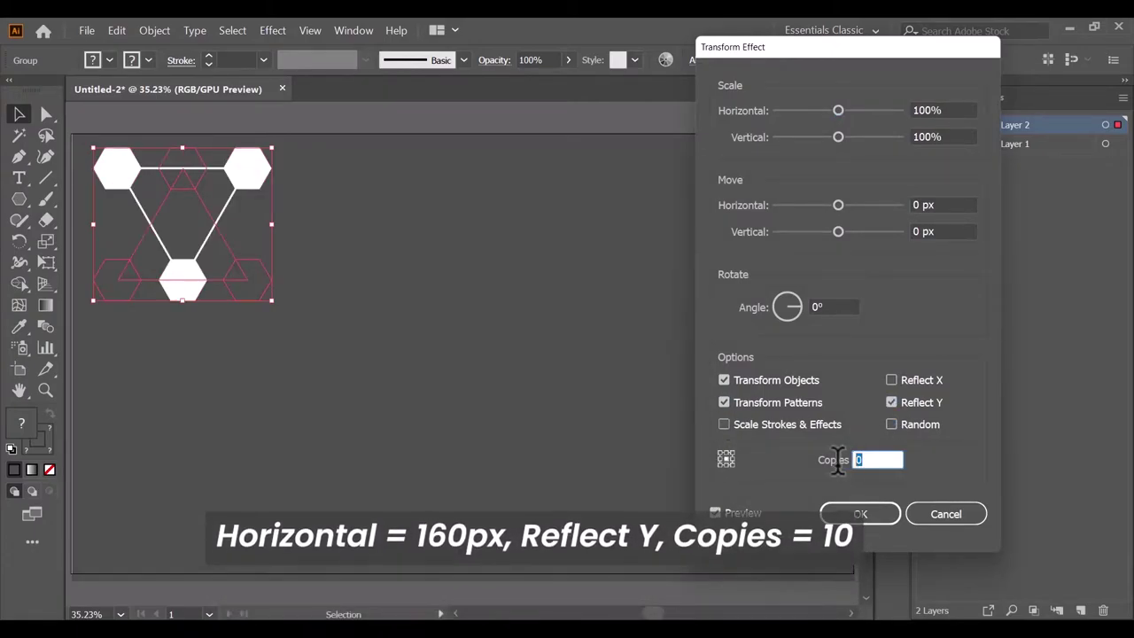
{"action": "type", "text": "10"}
{"action": "left_click", "coordinate": [934, 205]}
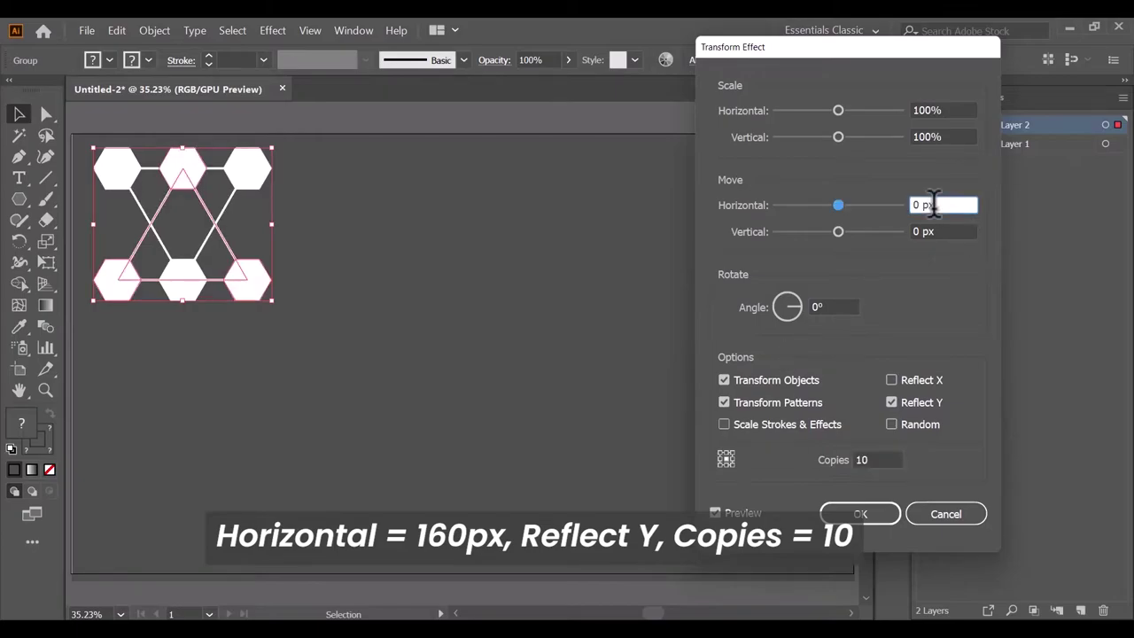
{"action": "left_click_drag", "start_coordinate": [837, 205], "coordinate": [897, 205]}
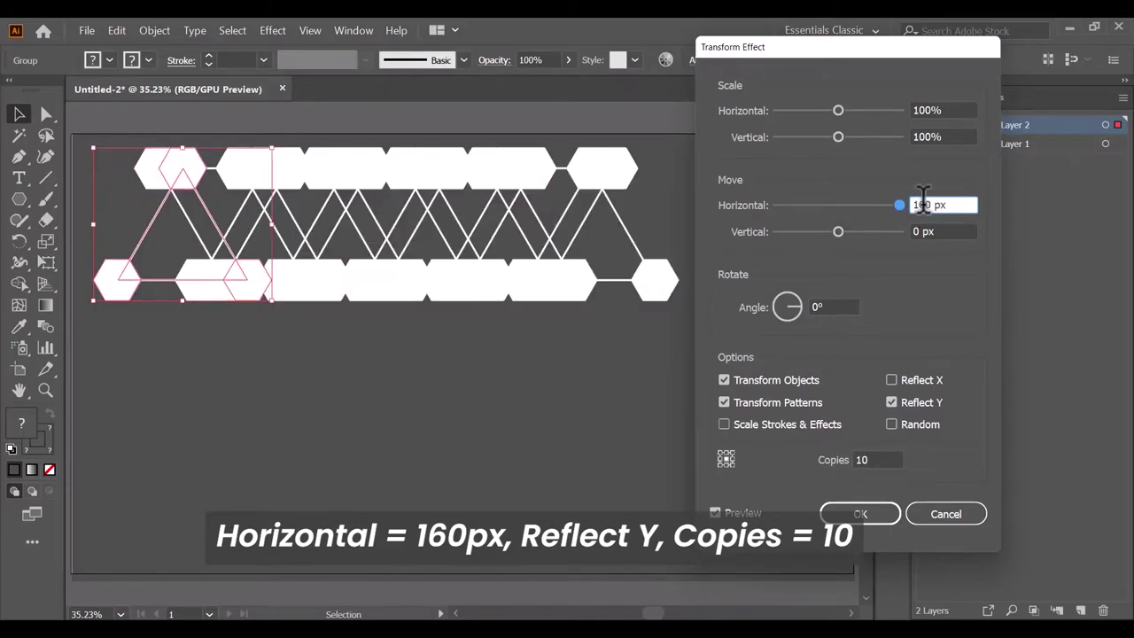
{"action": "key", "text": "BackSpace"}
{"action": "key", "text": "BackSpace"}
{"action": "type", "text": "60"}
{"action": "left_click", "coordinate": [948, 230]}
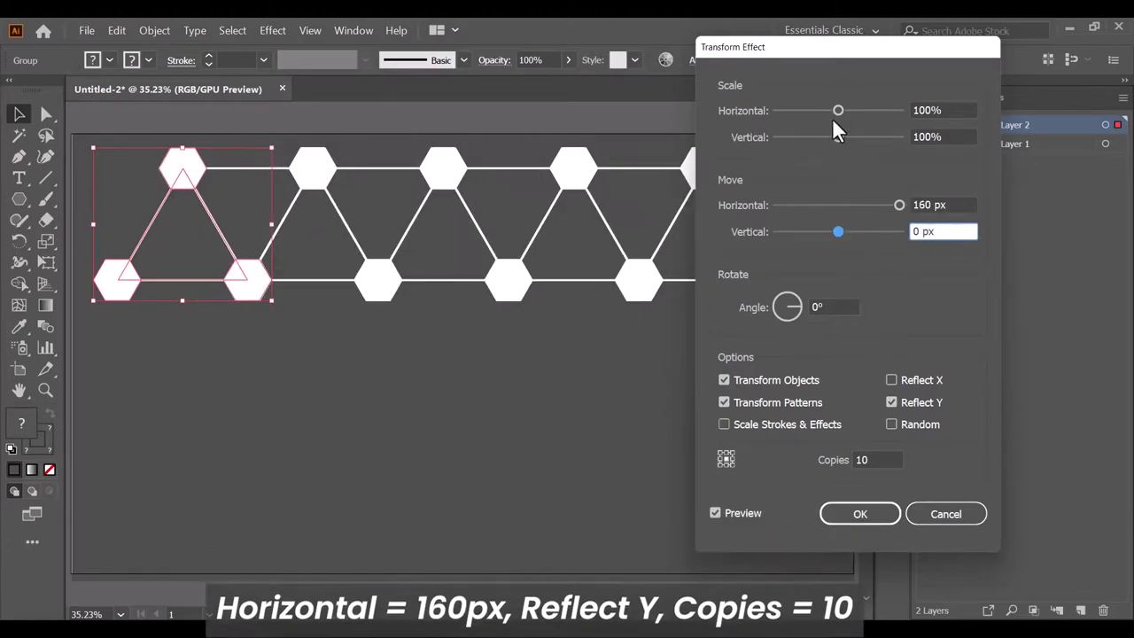
{"action": "mouse_move", "coordinate": [813, 51]}
{"action": "left_mouse_down"}
{"action": "mouse_move", "coordinate": [575, 147]}
{"action": "mouse_move", "coordinate": [821, 47]}
{"action": "left_mouse_up"}
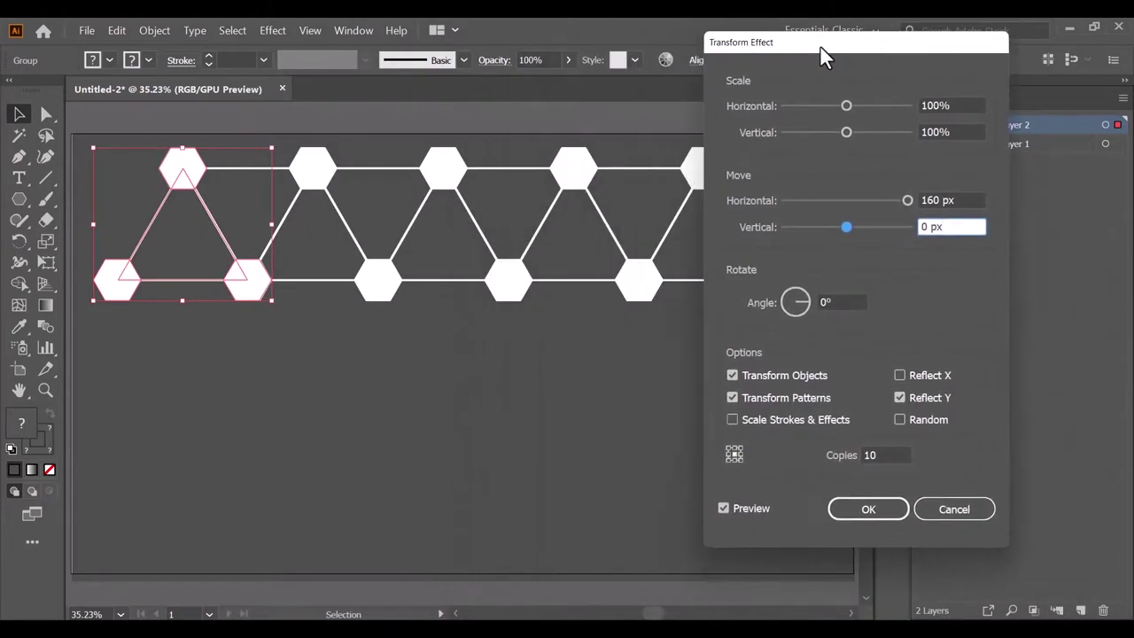
{"action": "left_click", "coordinate": [872, 512]}
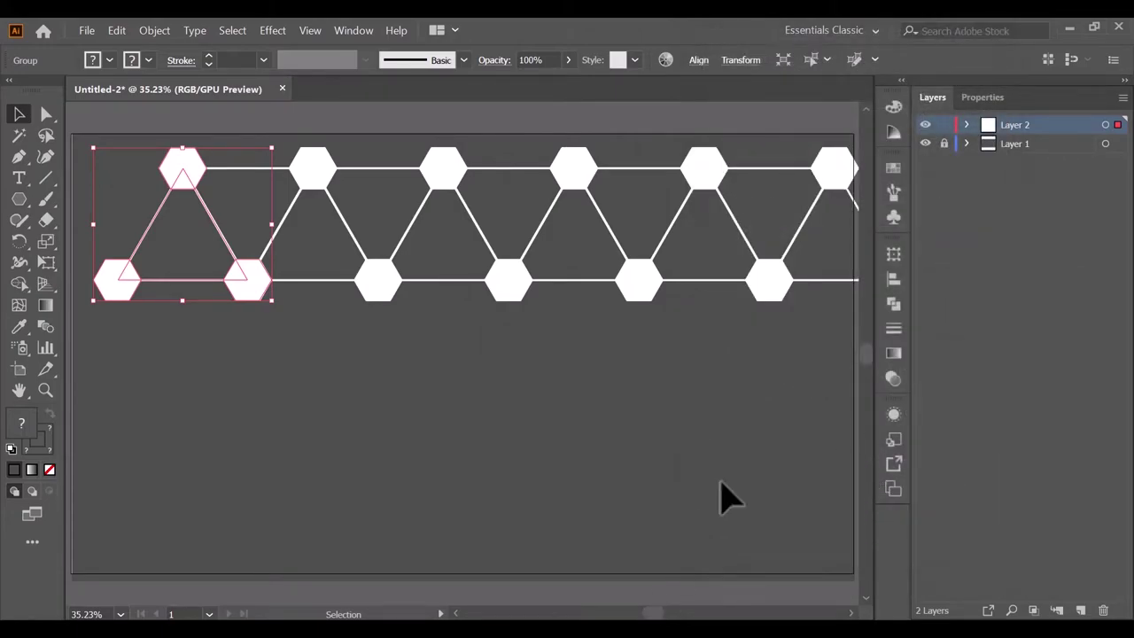
Step: Expand the hexagon band's repeat effect into real paths
{"action": "scroll", "coordinate": [772, 431], "scroll_direction": "down", "scroll_amount": 4}
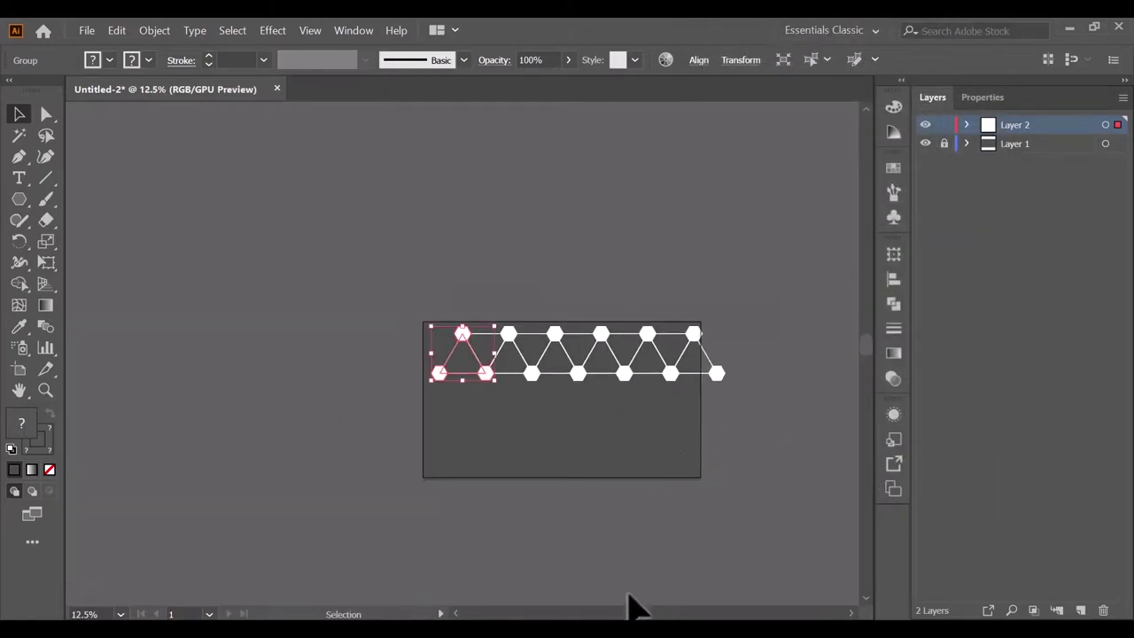
{"action": "left_click_drag", "start_coordinate": [636, 609], "coordinate": [642, 611]}
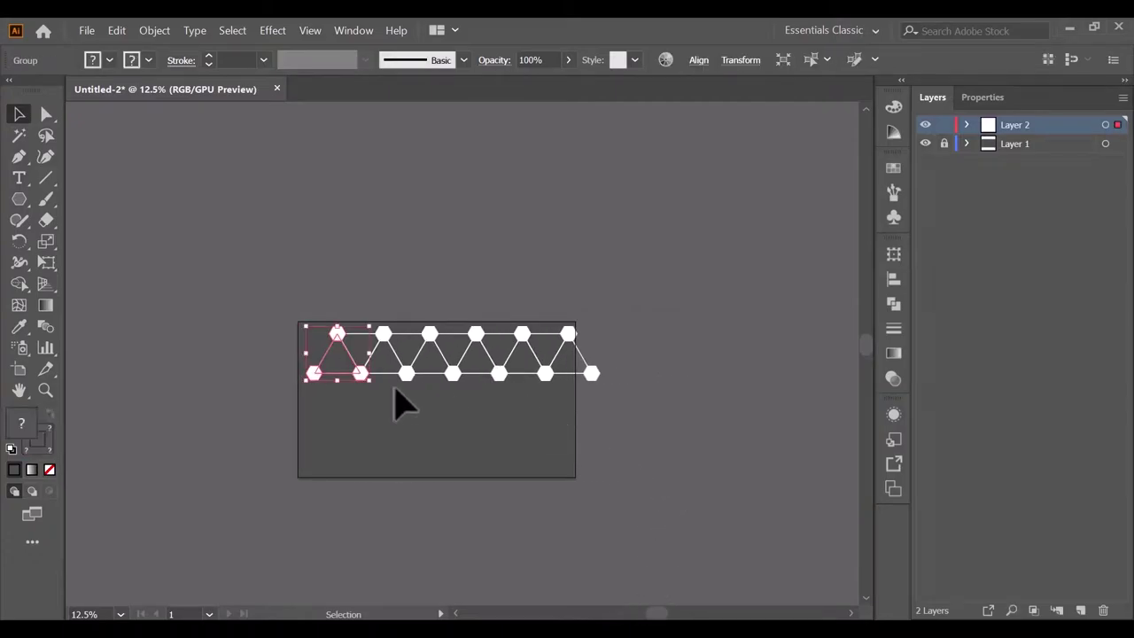
{"action": "right_click", "coordinate": [360, 377]}
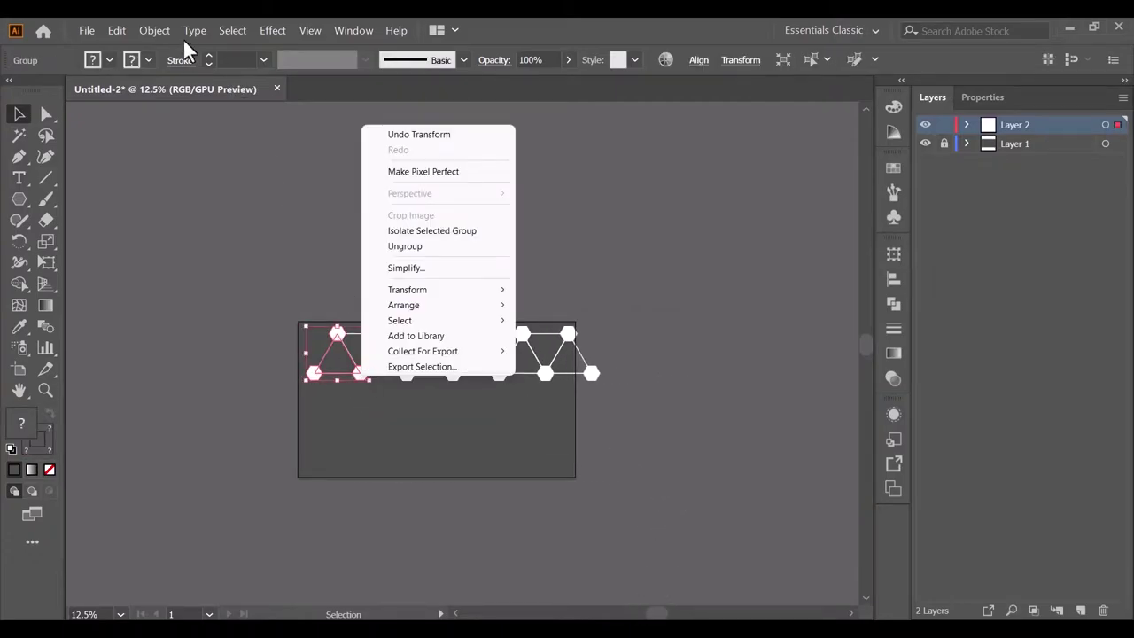
{"action": "left_click", "coordinate": [160, 31]}
{"action": "left_click", "coordinate": [161, 214]}
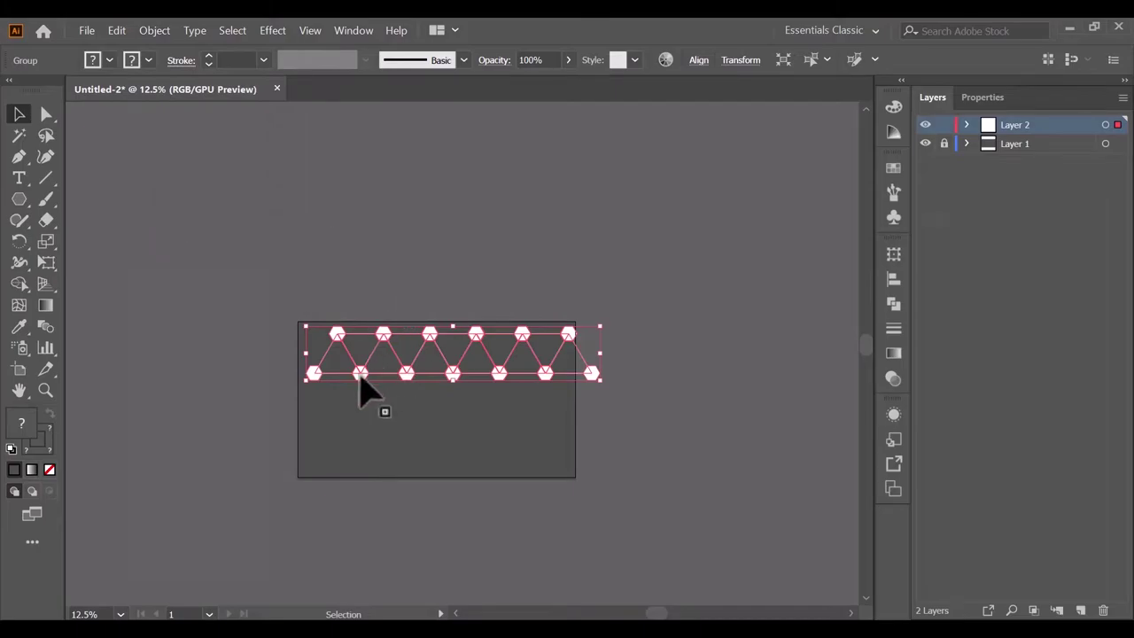
Step: Duplicate the band and position the copy offset half a cell beside the original
{"action": "left_click_drag", "start_coordinate": [360, 376], "coordinate": [364, 450]}
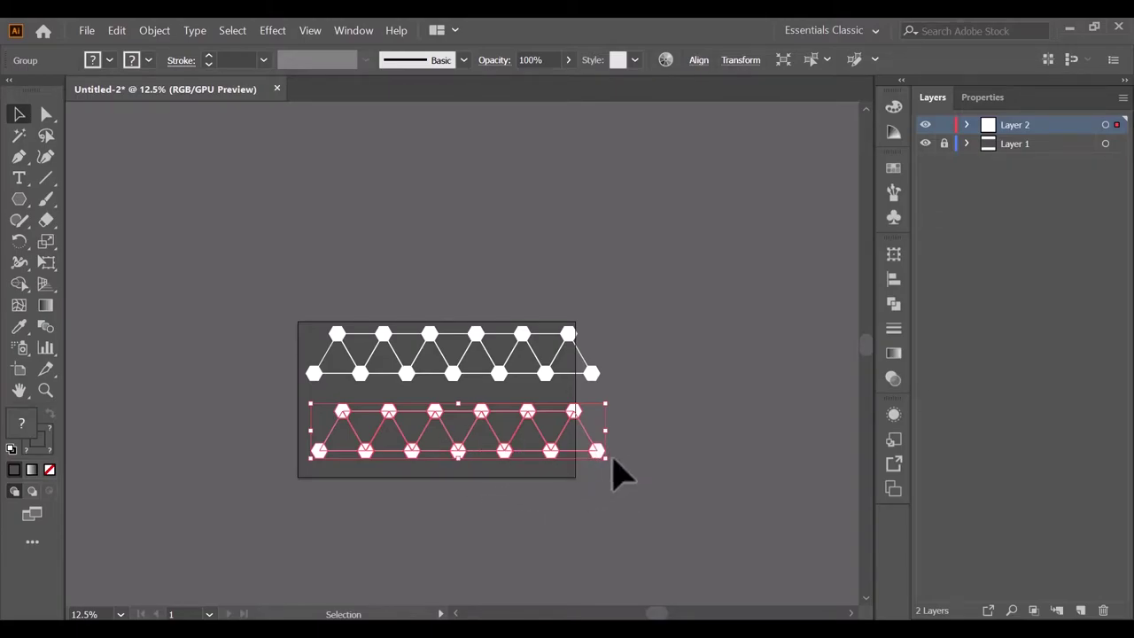
{"action": "mouse_move", "coordinate": [600, 457]}
{"action": "left_mouse_down"}
{"action": "mouse_move", "coordinate": [797, 403]}
{"action": "mouse_move", "coordinate": [792, 435]}
{"action": "left_mouse_up"}
{"action": "left_click_drag", "start_coordinate": [656, 614], "coordinate": [682, 611]}
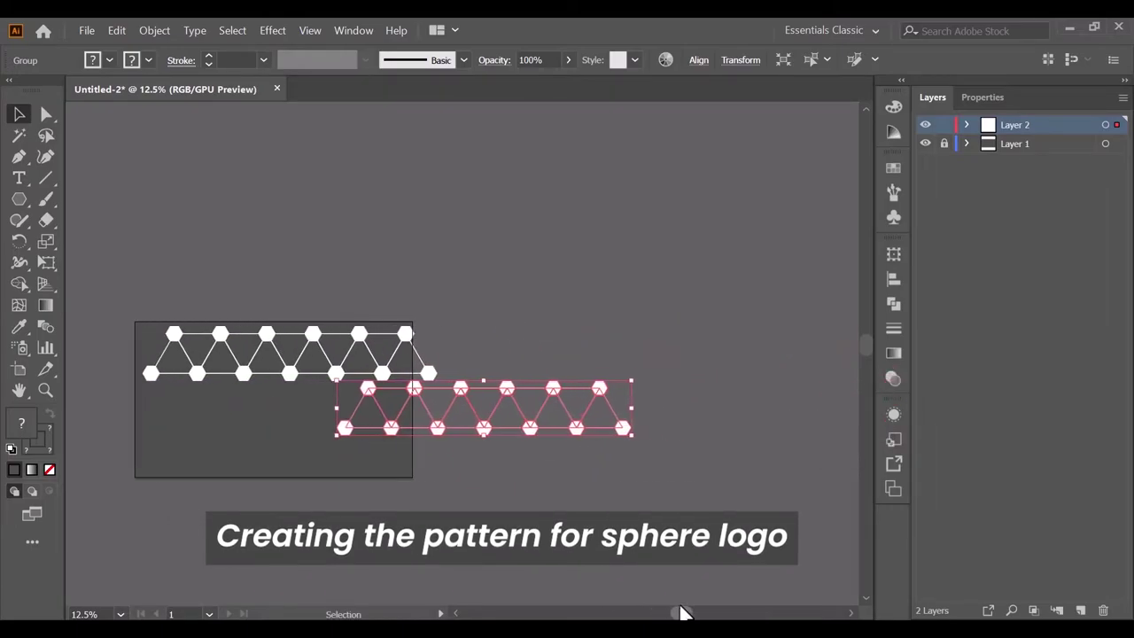
{"action": "left_click_drag", "start_coordinate": [625, 433], "coordinate": [734, 388]}
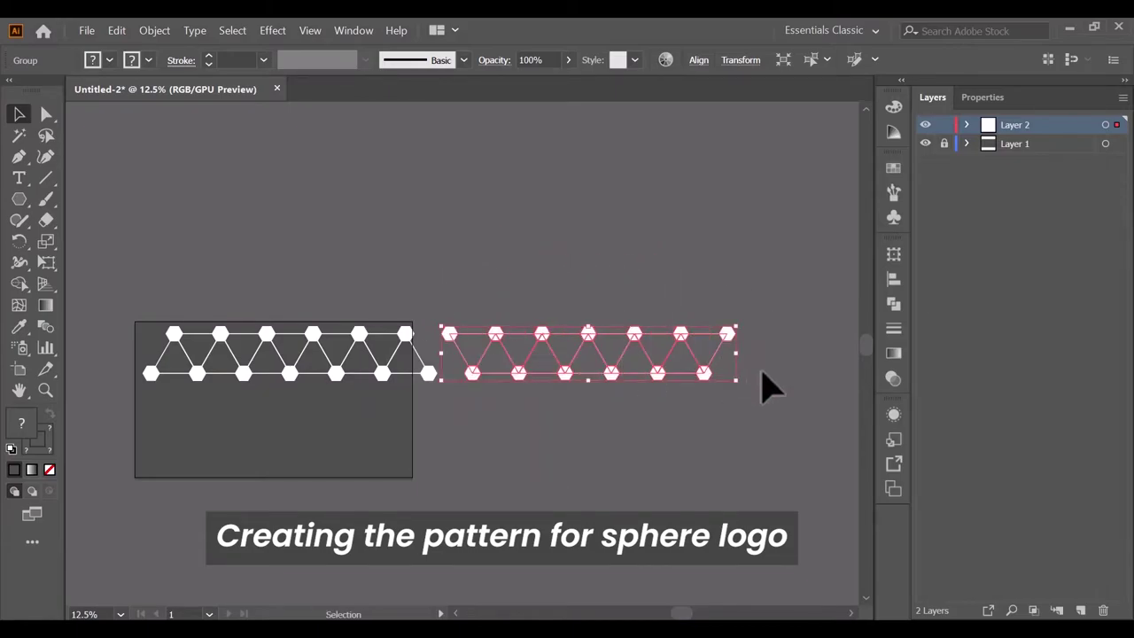
{"action": "left_click_drag", "start_coordinate": [709, 385], "coordinate": [664, 372]}
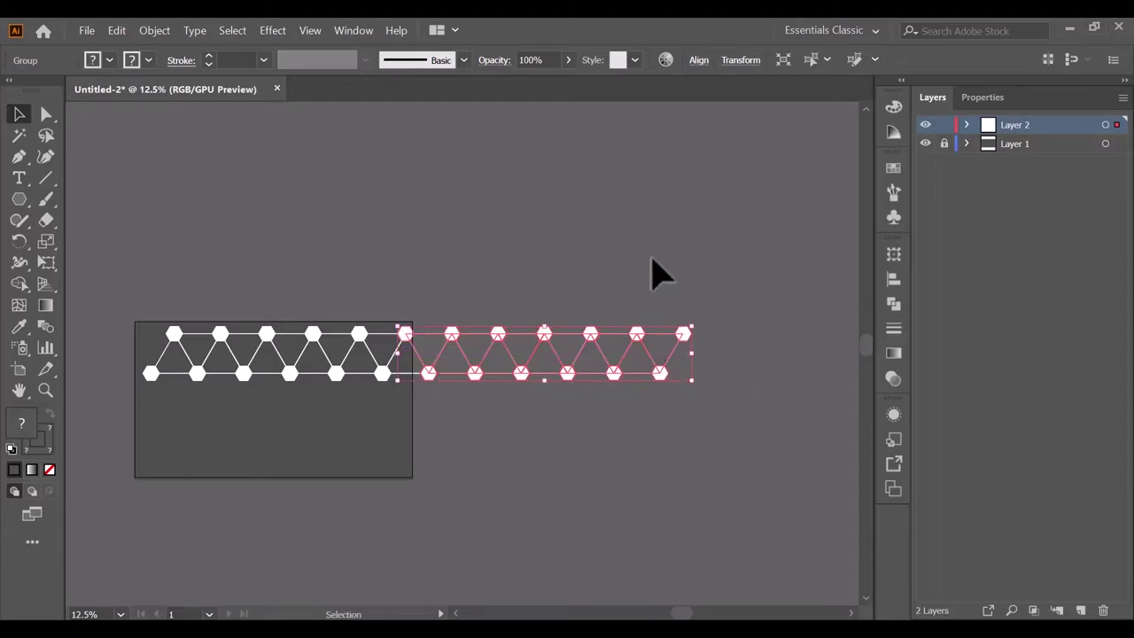
{"action": "left_click", "coordinate": [842, 456]}
Step: Group all rows and place an offset duplicate row beneath the original
{"action": "key", "text": "ctrl+a"}
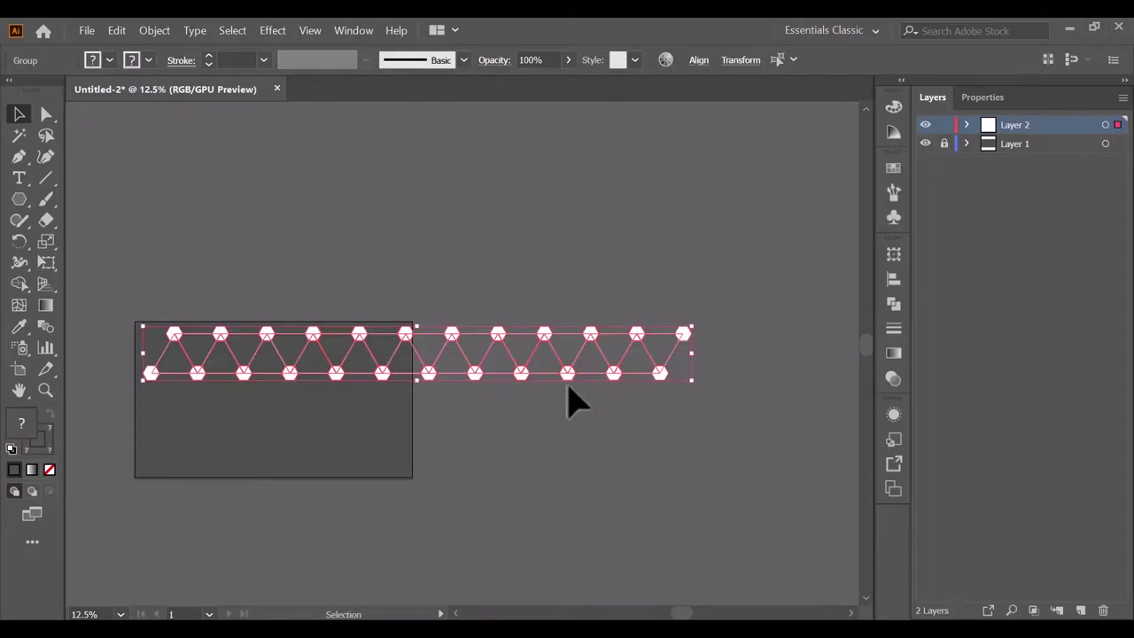
{"action": "right_click", "coordinate": [567, 373]}
{"action": "left_click", "coordinate": [596, 483]}
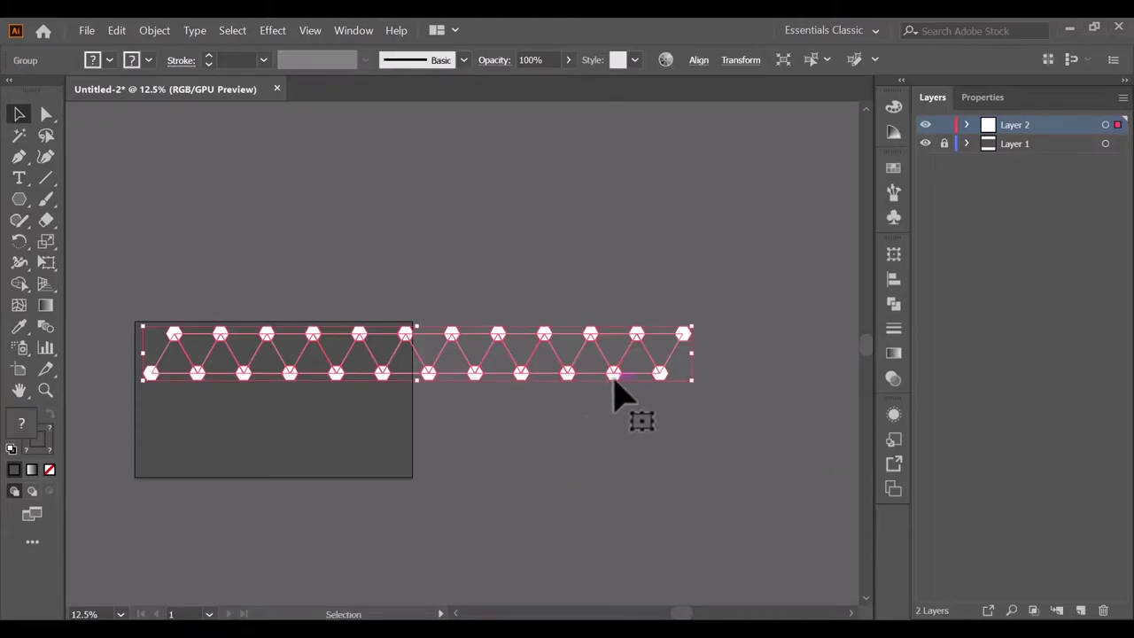
{"action": "left_click_drag", "start_coordinate": [614, 378], "coordinate": [640, 425]}
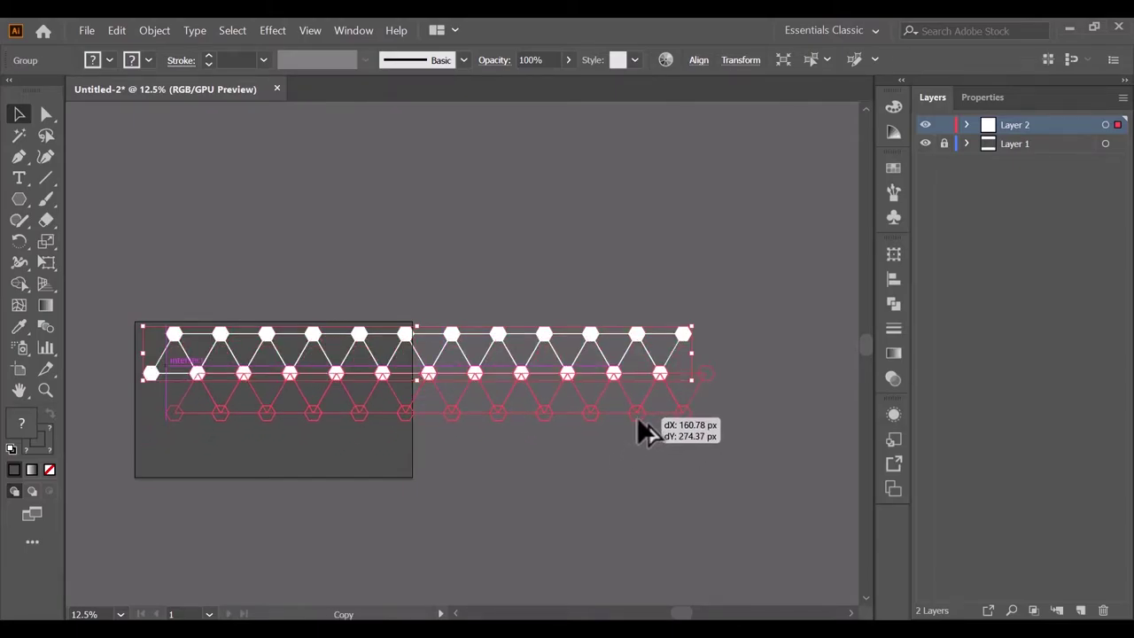
{"action": "mouse_move", "coordinate": [640, 427]}
{"action": "left_mouse_down"}
{"action": "mouse_move", "coordinate": [605, 423]}
{"action": "mouse_move", "coordinate": [638, 420]}
{"action": "left_mouse_up"}
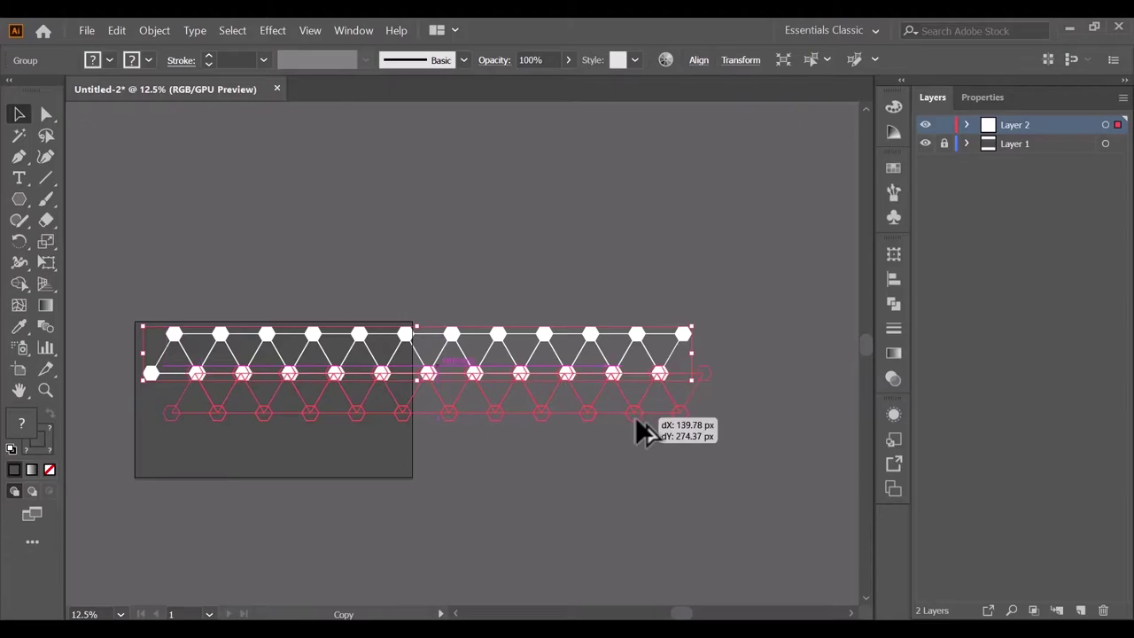
{"action": "left_click_drag", "start_coordinate": [638, 419], "coordinate": [638, 418]}
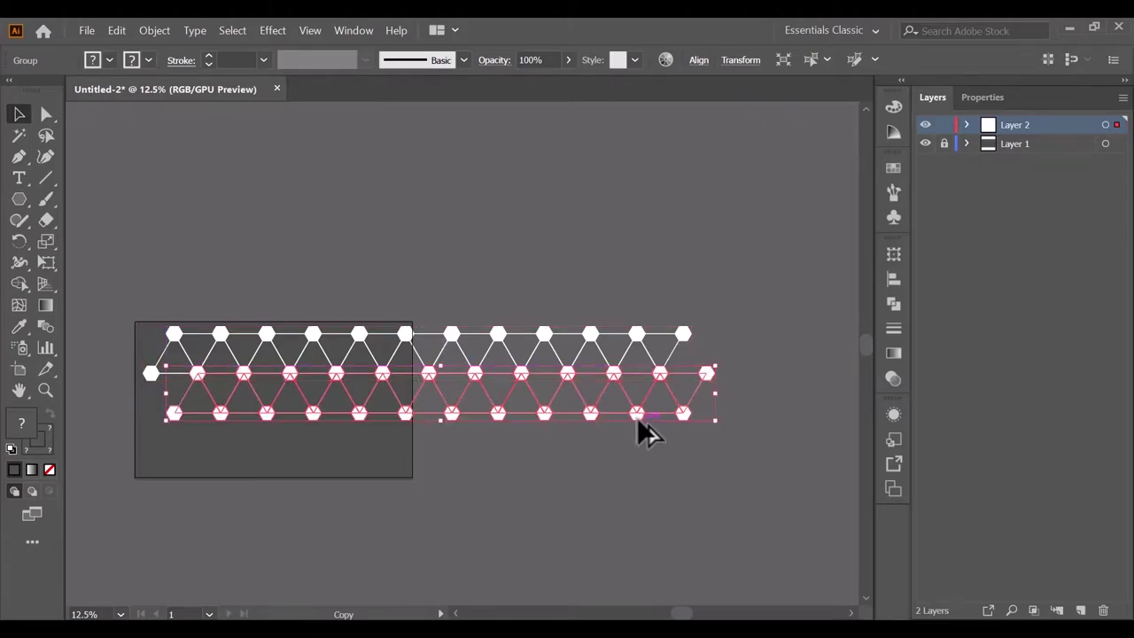
{"action": "left_click", "coordinate": [631, 485]}
{"action": "scroll", "coordinate": [633, 514], "scroll_direction": "down", "scroll_amount": 2}
{"action": "scroll", "coordinate": [633, 514], "scroll_direction": "down", "scroll_amount": 3}
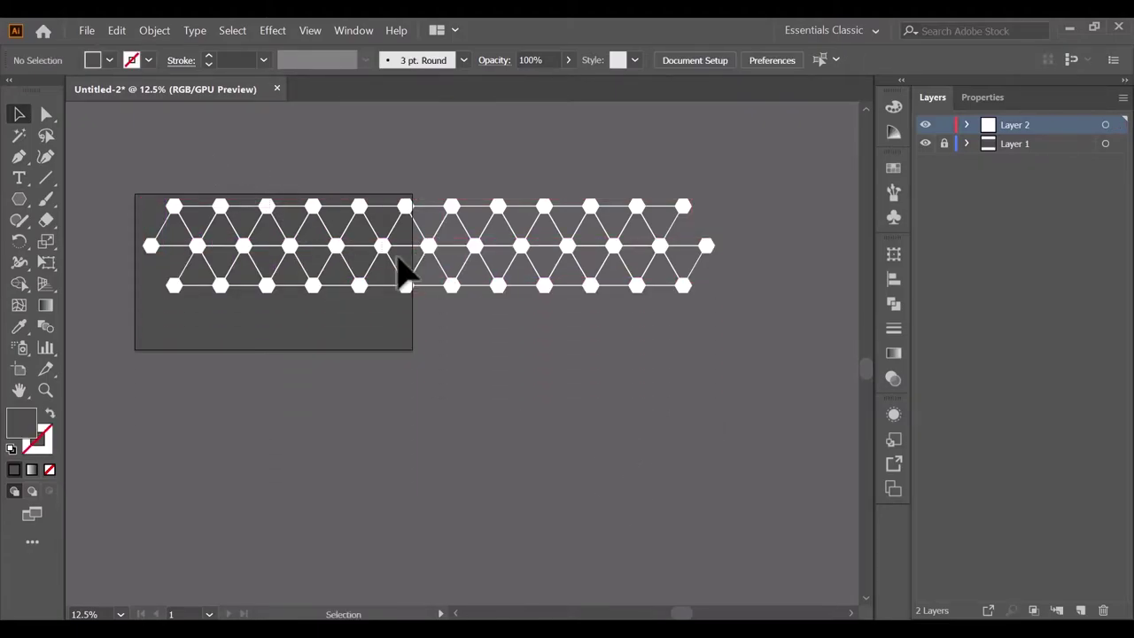
Step: Copy the hexagon pattern downward twice to extend the lattice
{"action": "key", "text": "ctrl+a"}
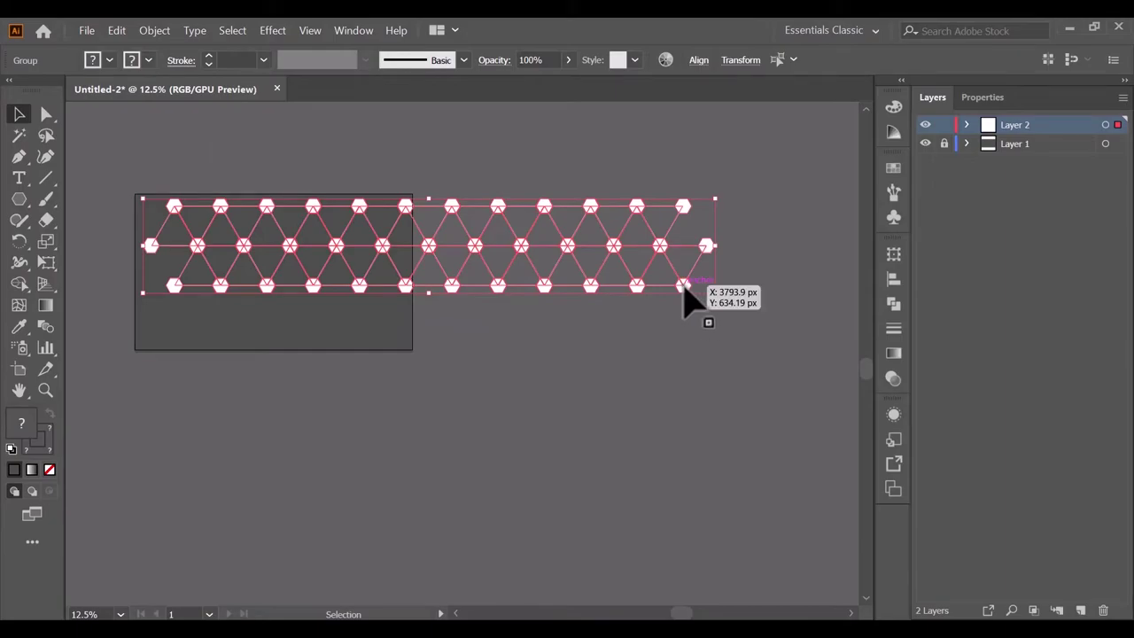
{"action": "left_click_drag", "start_coordinate": [684, 286], "coordinate": [682, 361]}
{"action": "left_click", "coordinate": [336, 412]}
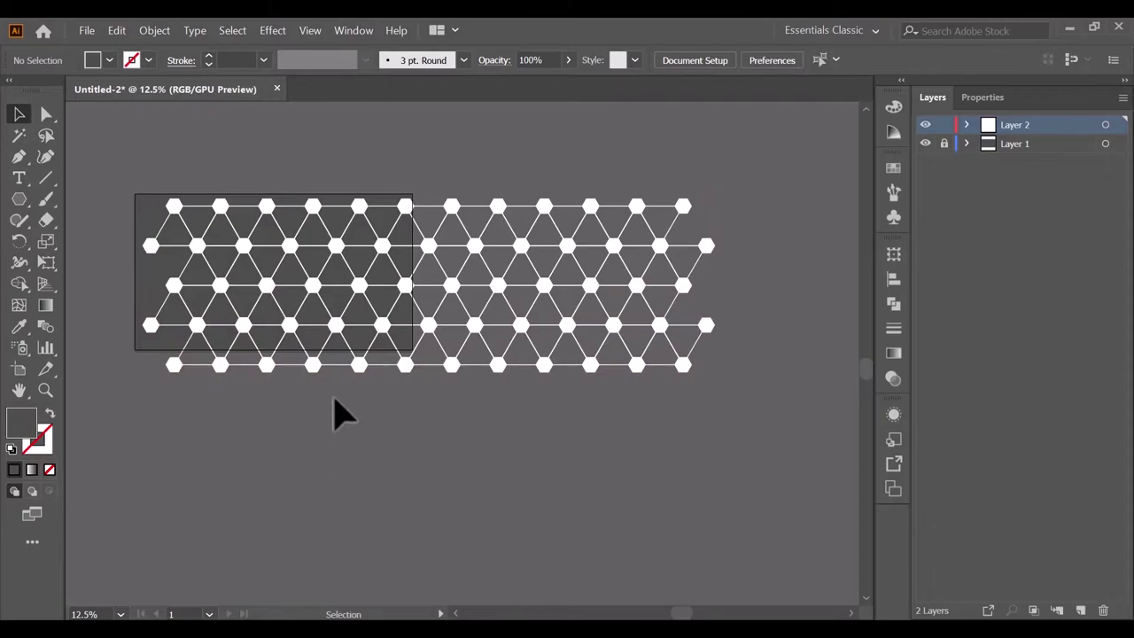
{"action": "left_click_drag", "start_coordinate": [177, 180], "coordinate": [731, 461]}
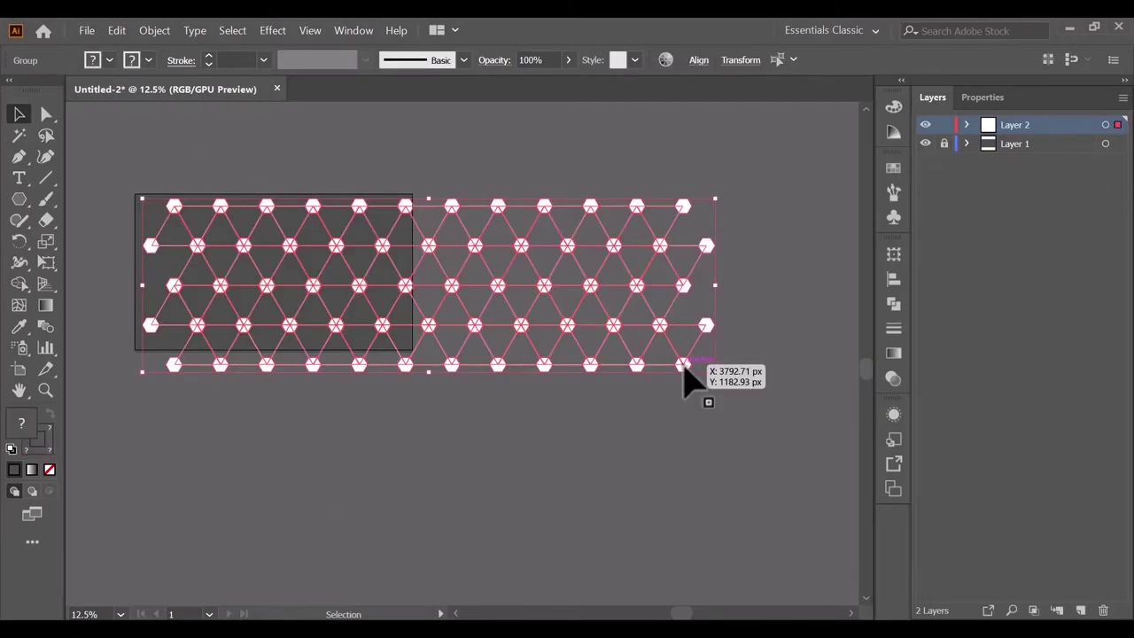
{"action": "left_click_drag", "start_coordinate": [684, 366], "coordinate": [684, 525]}
{"action": "left_click", "coordinate": [777, 457]}
Step: Group the whole pattern and place a copy to its right to widen the grid
{"action": "scroll", "coordinate": [652, 572], "scroll_direction": "right", "scroll_amount": 2}
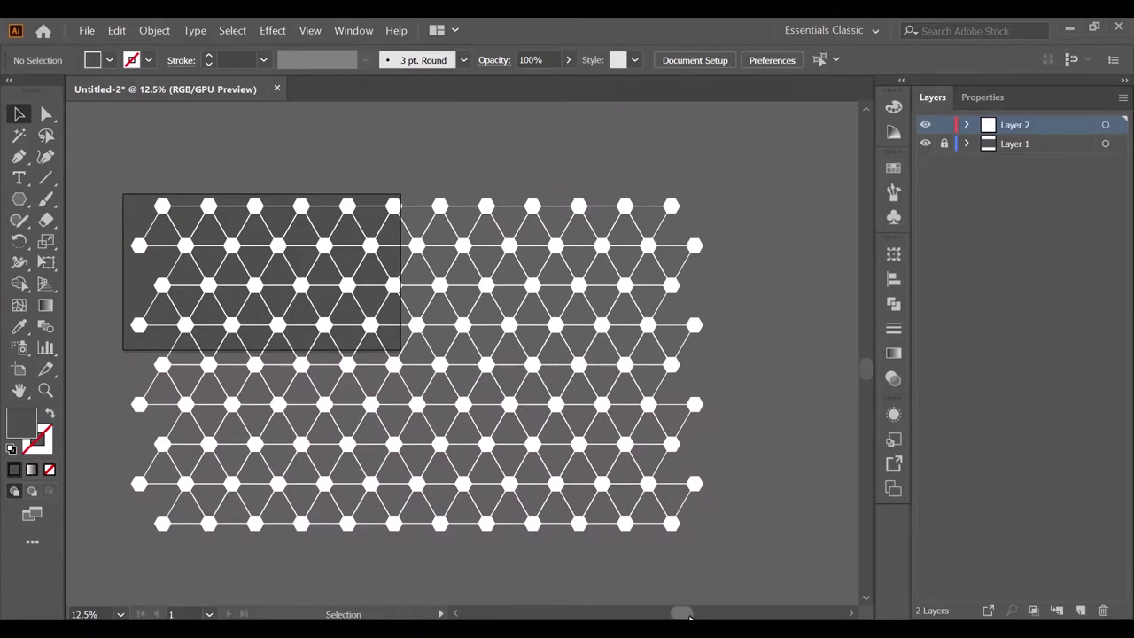
{"action": "scroll", "coordinate": [665, 585], "scroll_direction": "right", "scroll_amount": 2}
{"action": "key", "text": "ctrl+a"}
{"action": "right_click", "coordinate": [556, 530]}
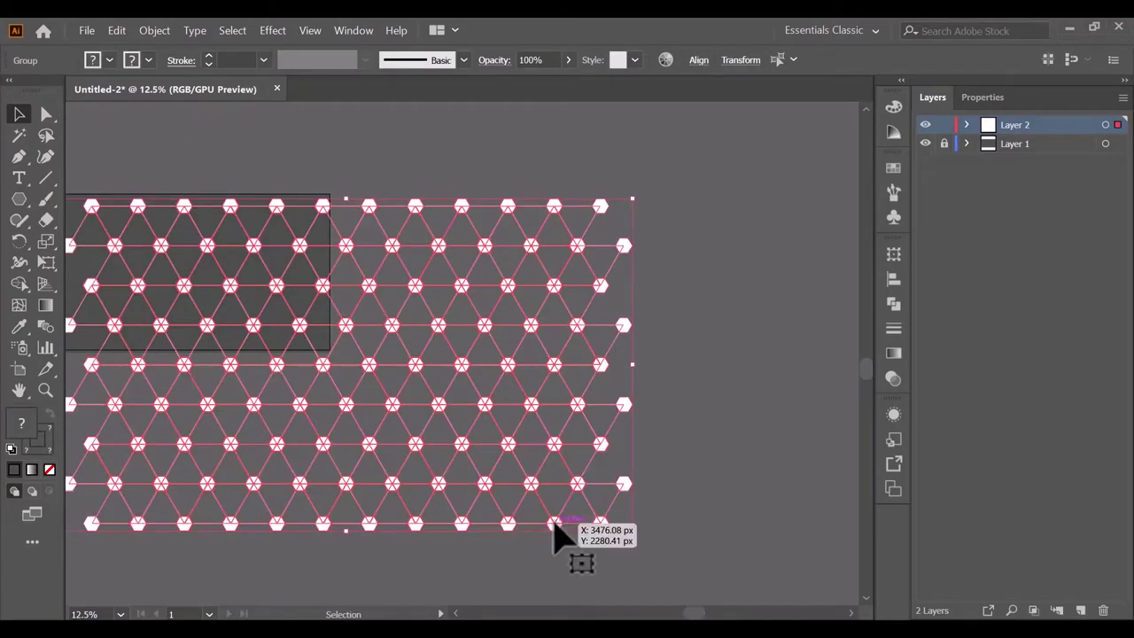
{"action": "left_click", "coordinate": [607, 399]}
{"action": "left_click_drag", "start_coordinate": [696, 612], "coordinate": [741, 612]}
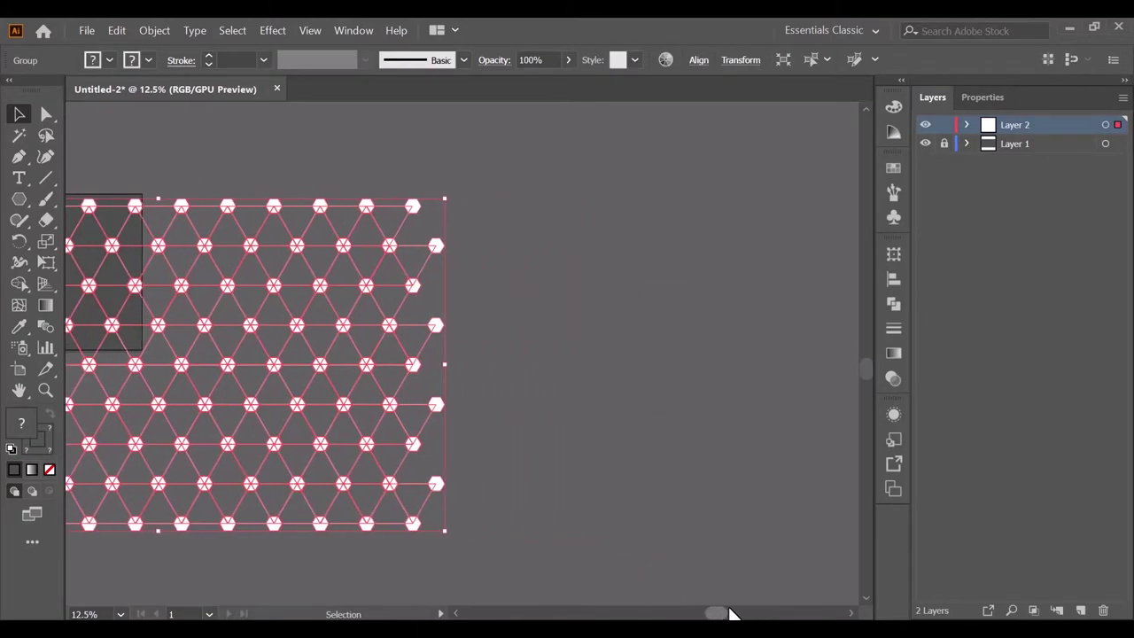
{"action": "mouse_move", "coordinate": [246, 485]}
{"action": "left_mouse_down"}
{"action": "mouse_move", "coordinate": [796, 484]}
{"action": "mouse_move", "coordinate": [751, 484]}
{"action": "left_mouse_up"}
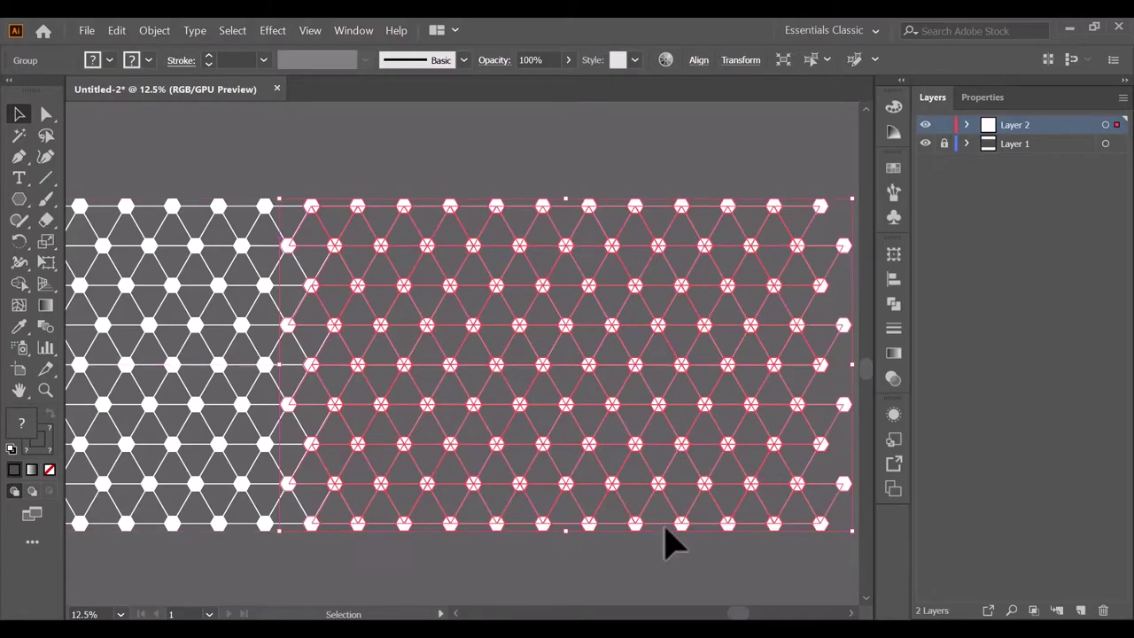
{"action": "left_click", "coordinate": [581, 587]}
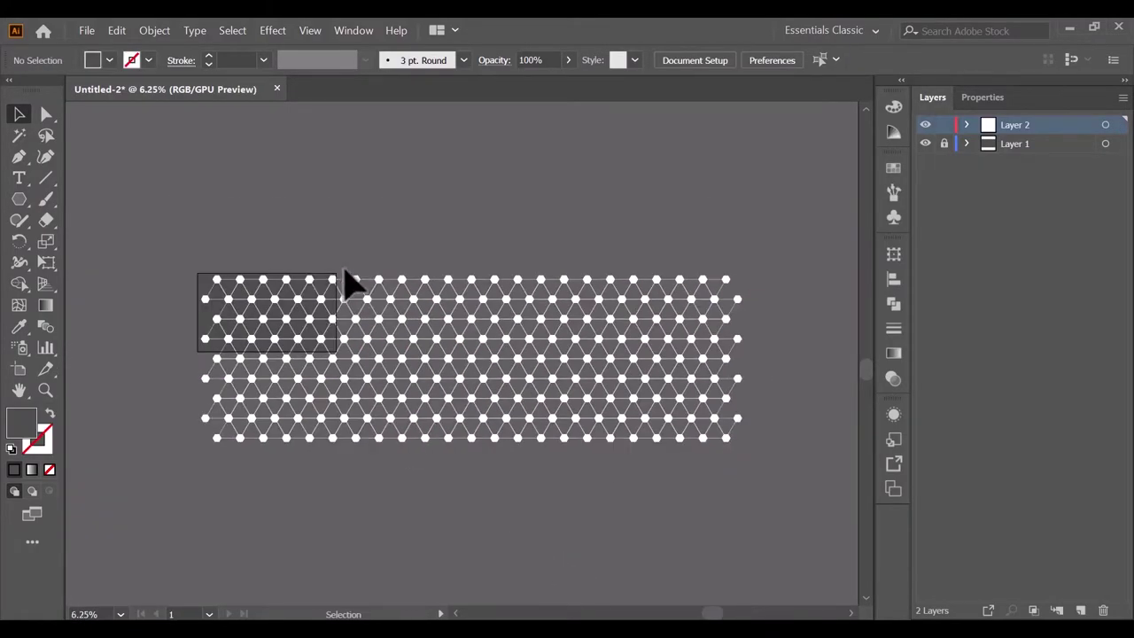
Step: Group the entire widened hexagon grid and keep it selected
{"action": "key", "text": "ctrl+a"}
{"action": "right_click", "coordinate": [611, 399]}
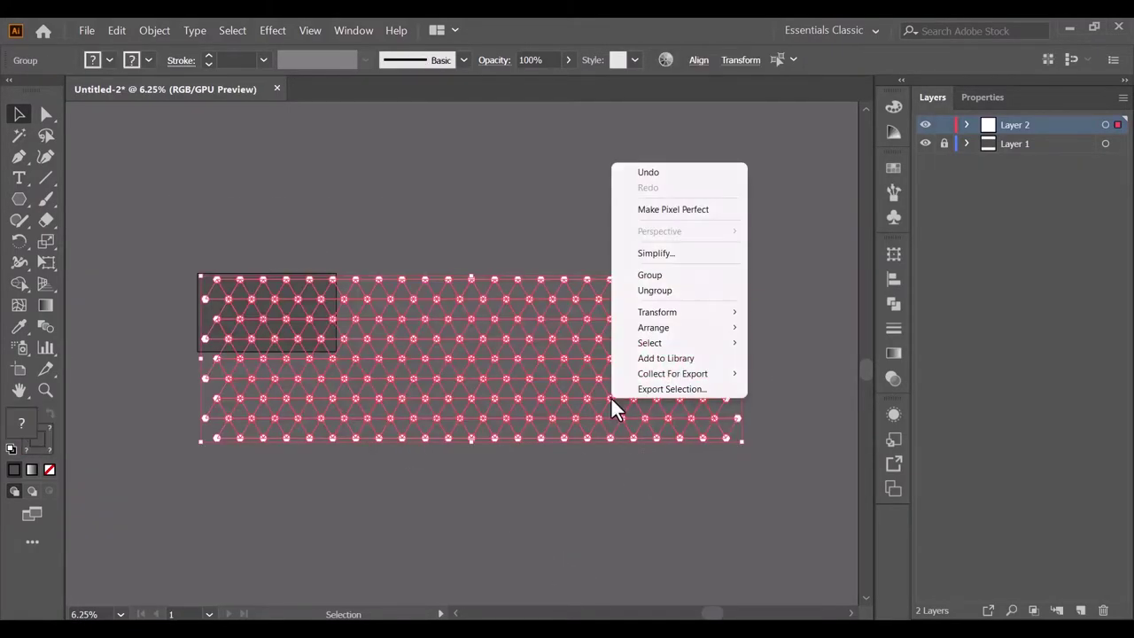
{"action": "left_click", "coordinate": [663, 282]}
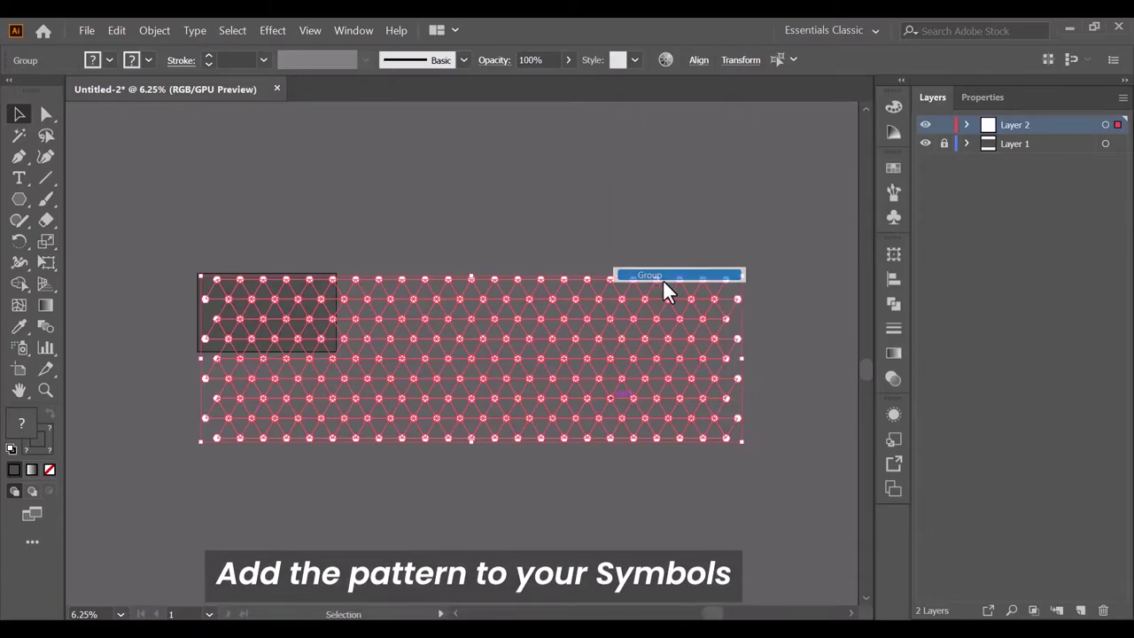
{"action": "left_click", "coordinate": [737, 177]}
{"action": "left_click", "coordinate": [590, 297]}
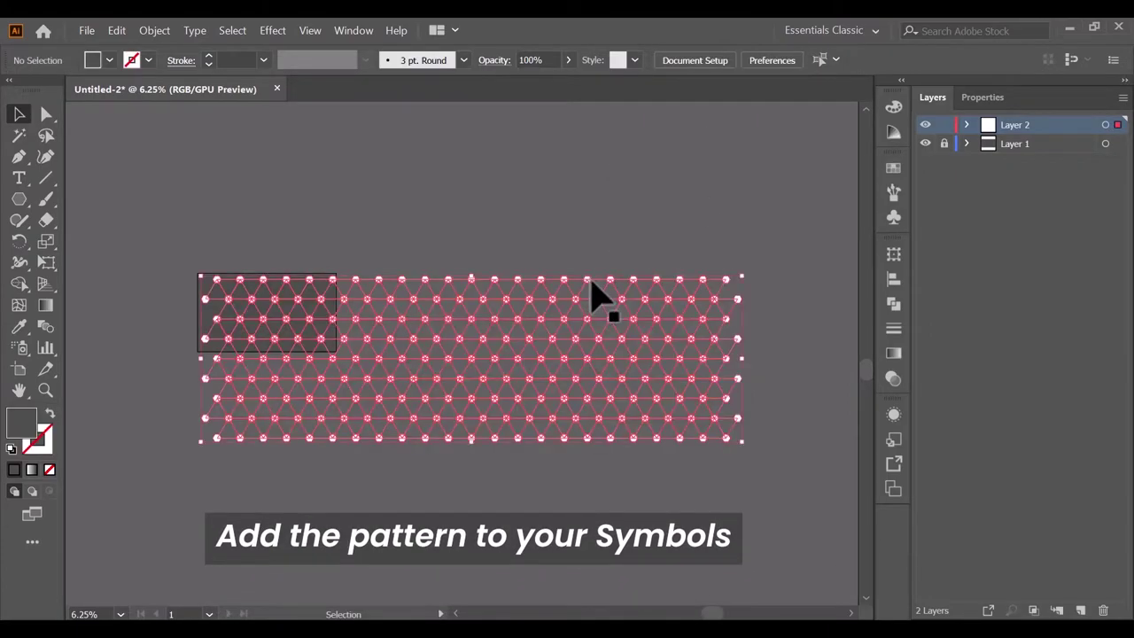
Step: Add the grouped grid to the Symbols panel as a new symbol named hex
{"action": "left_click", "coordinate": [893, 168]}
{"action": "left_click", "coordinate": [791, 159]}
{"action": "left_click_drag", "start_coordinate": [514, 293], "coordinate": [721, 229]}
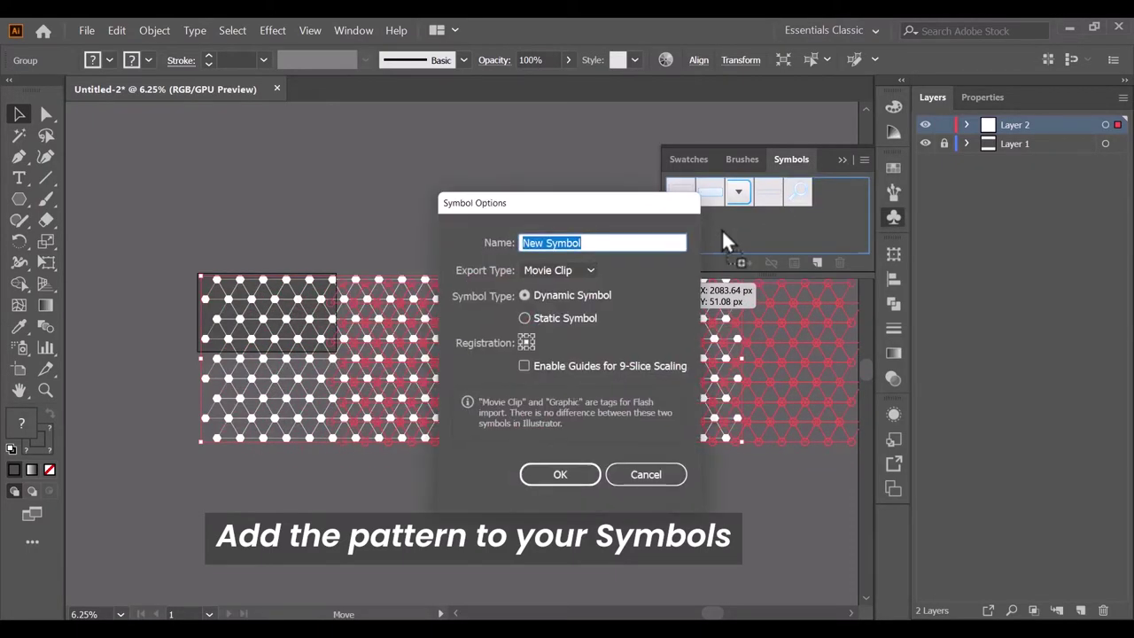
{"action": "type", "text": "Net"}
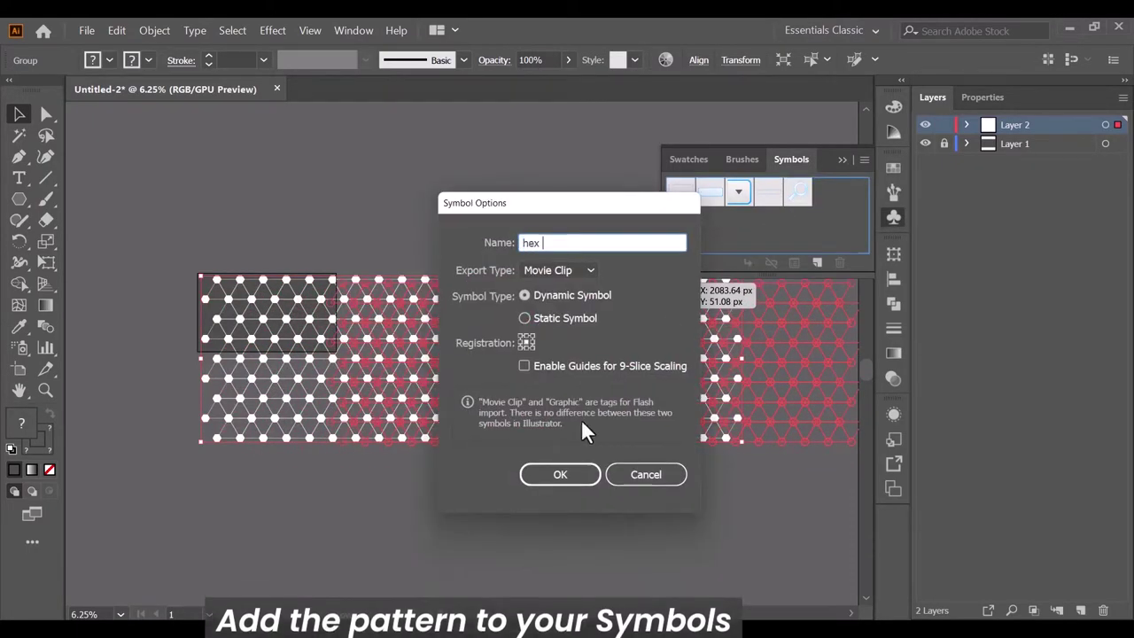
{"action": "left_click", "coordinate": [561, 474]}
Step: Rename Layer 2 to 'hex' and Layer 1 to 'background'
{"action": "left_click", "coordinate": [843, 161]}
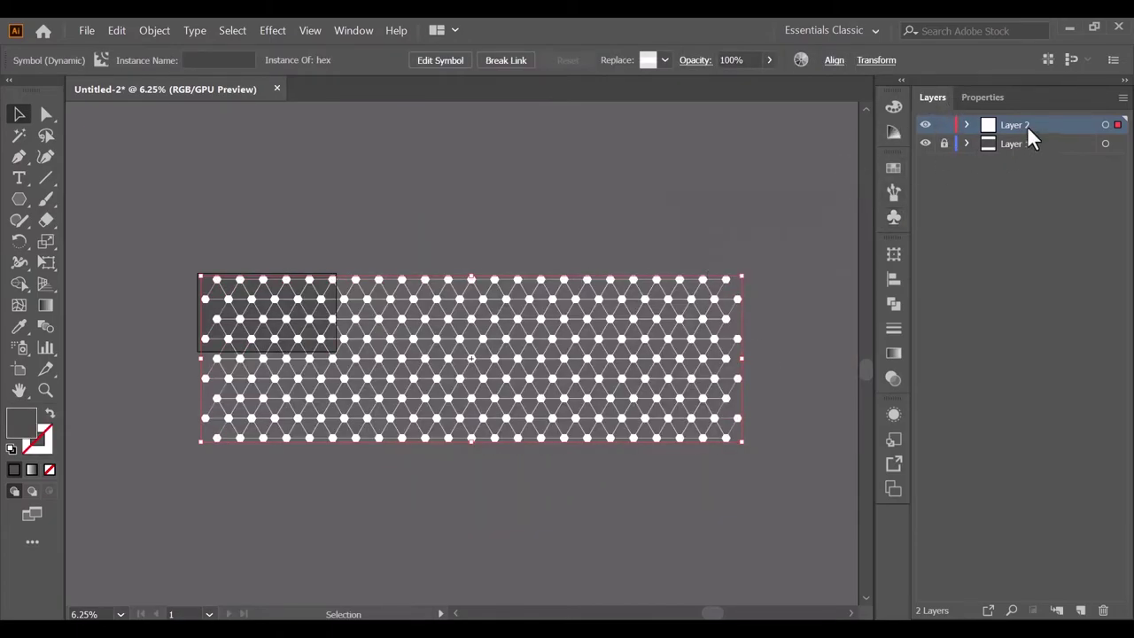
{"action": "double_click", "coordinate": [1014, 131]}
{"action": "type", "text": "hex"}
{"action": "key", "text": "Return"}
{"action": "double_click", "coordinate": [1014, 143]}
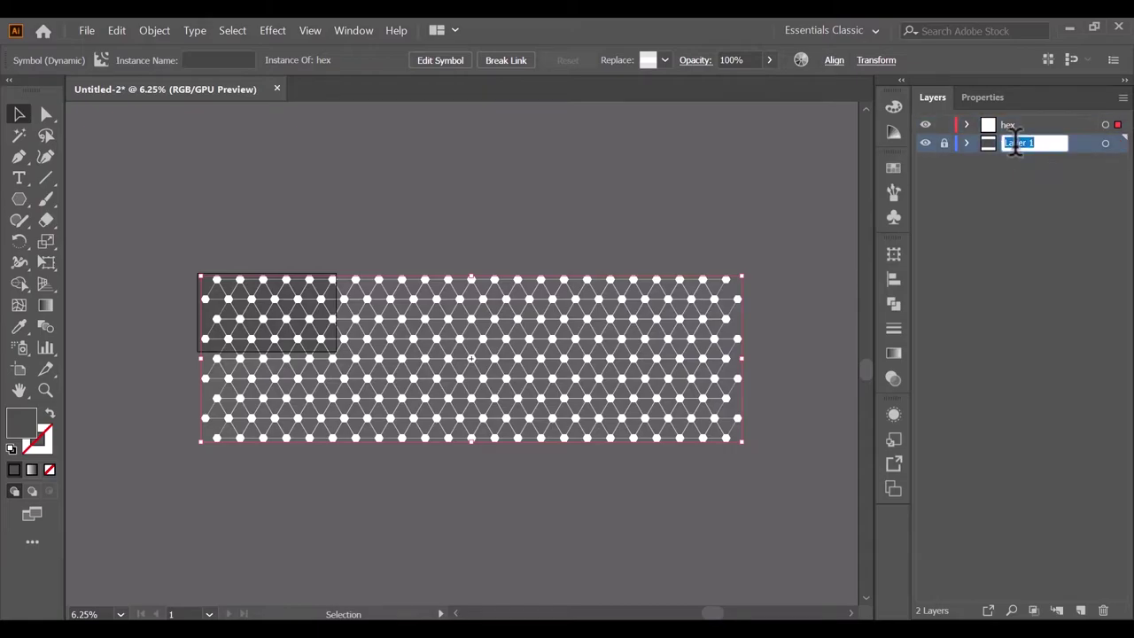
{"action": "type", "text": "background"}
{"action": "key", "text": "Return"}
Step: Add Layer 3 on top, hide the hex layer, and make Layer 3 active
{"action": "left_click", "coordinate": [1081, 611]}
{"action": "left_click_drag", "start_coordinate": [1022, 121], "coordinate": [1001, 149]}
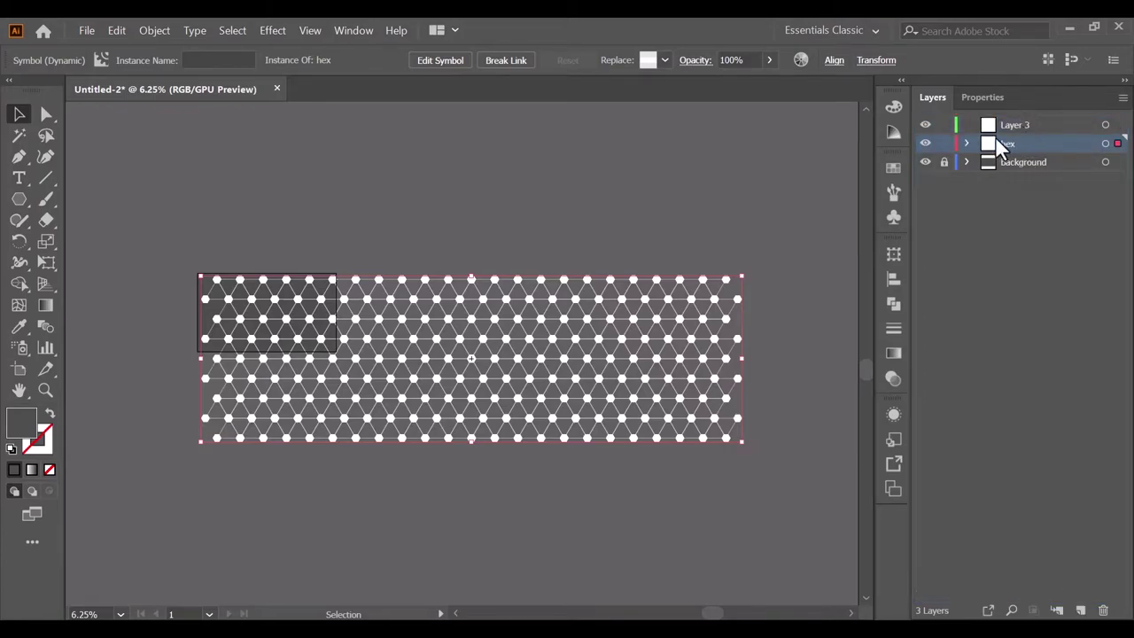
{"action": "left_click", "coordinate": [925, 144]}
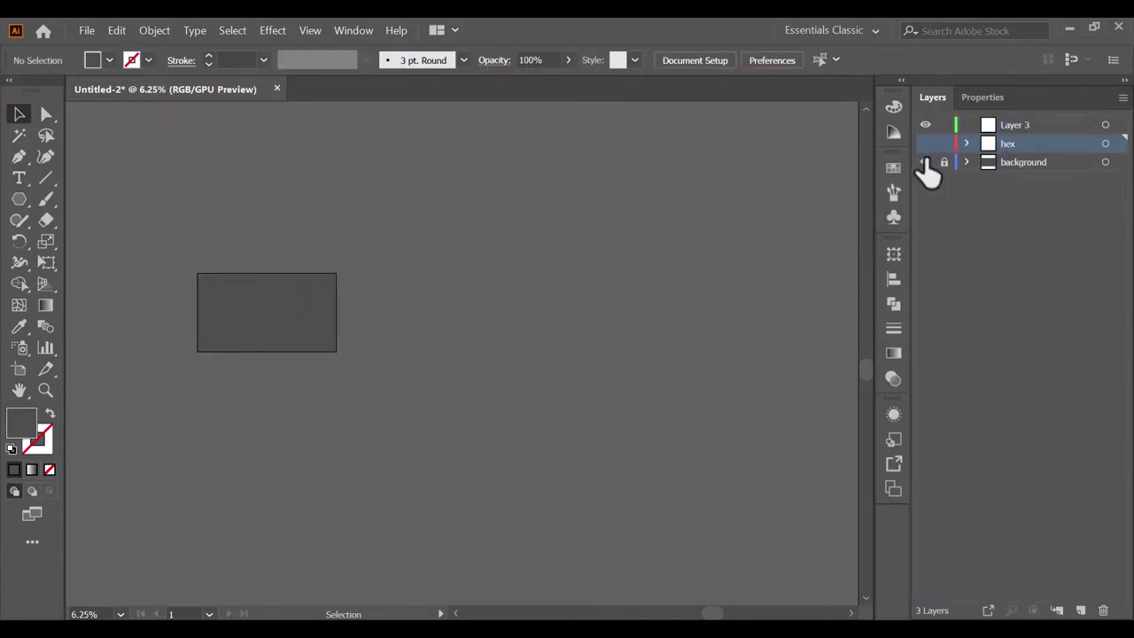
{"action": "left_click", "coordinate": [1019, 127]}
{"action": "key", "text": "ctrl+0"}
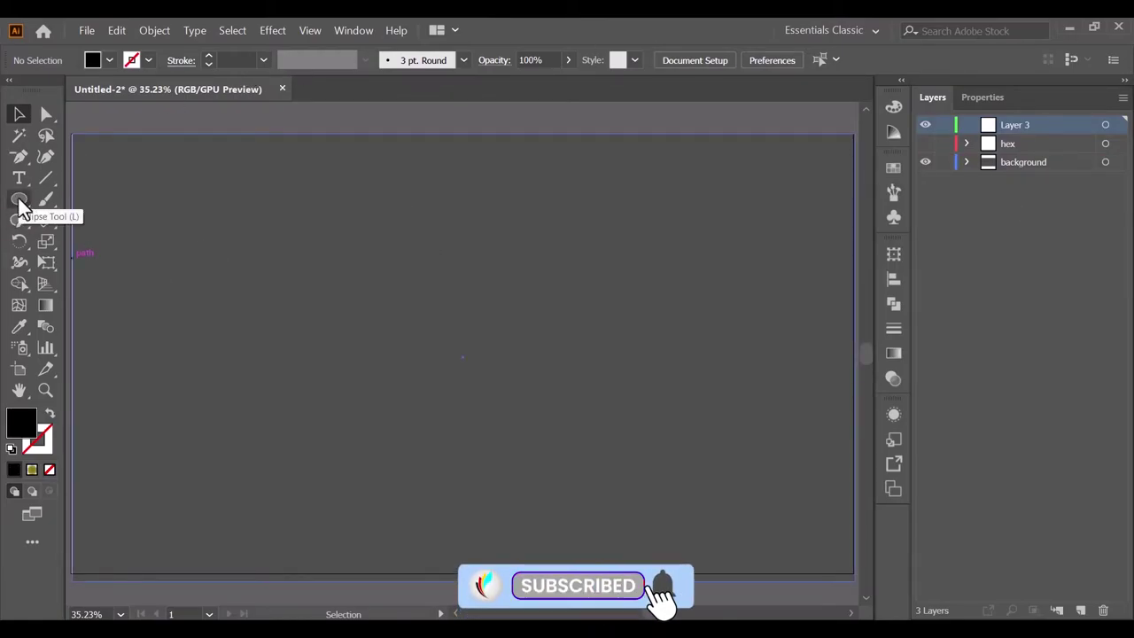
Step: With the Ellipse tool, set the fill colour to purple 542082
{"action": "left_click_drag", "start_coordinate": [19, 202], "coordinate": [94, 241]}
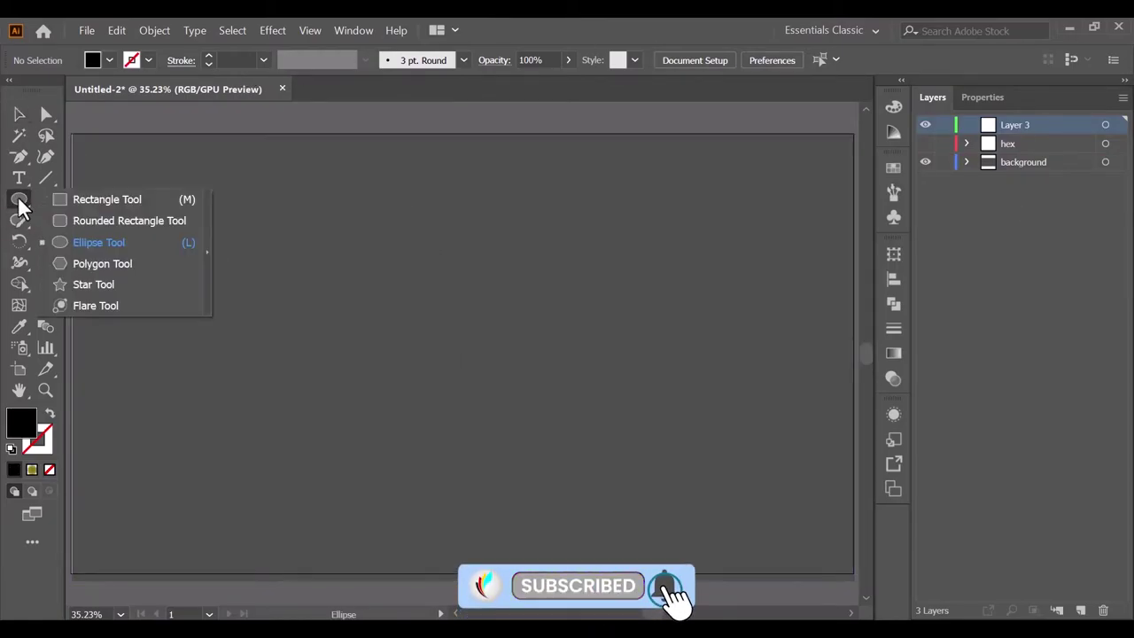
{"action": "left_click", "coordinate": [109, 60]}
{"action": "left_click", "coordinate": [176, 103]}
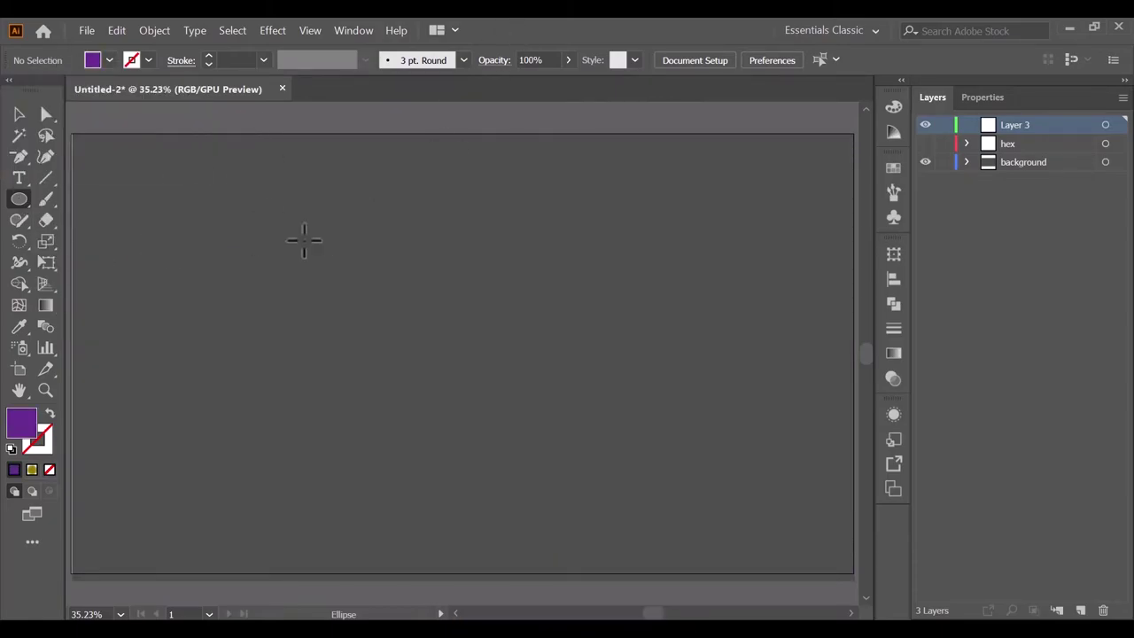
{"action": "double_click", "coordinate": [27, 434]}
{"action": "mouse_move", "coordinate": [534, 311]}
{"action": "left_mouse_down"}
{"action": "mouse_move", "coordinate": [505, 337]}
{"action": "mouse_move", "coordinate": [508, 352]}
{"action": "mouse_move", "coordinate": [537, 338]}
{"action": "mouse_move", "coordinate": [540, 327]}
{"action": "mouse_move", "coordinate": [504, 310]}
{"action": "mouse_move", "coordinate": [510, 333]}
{"action": "left_mouse_up"}
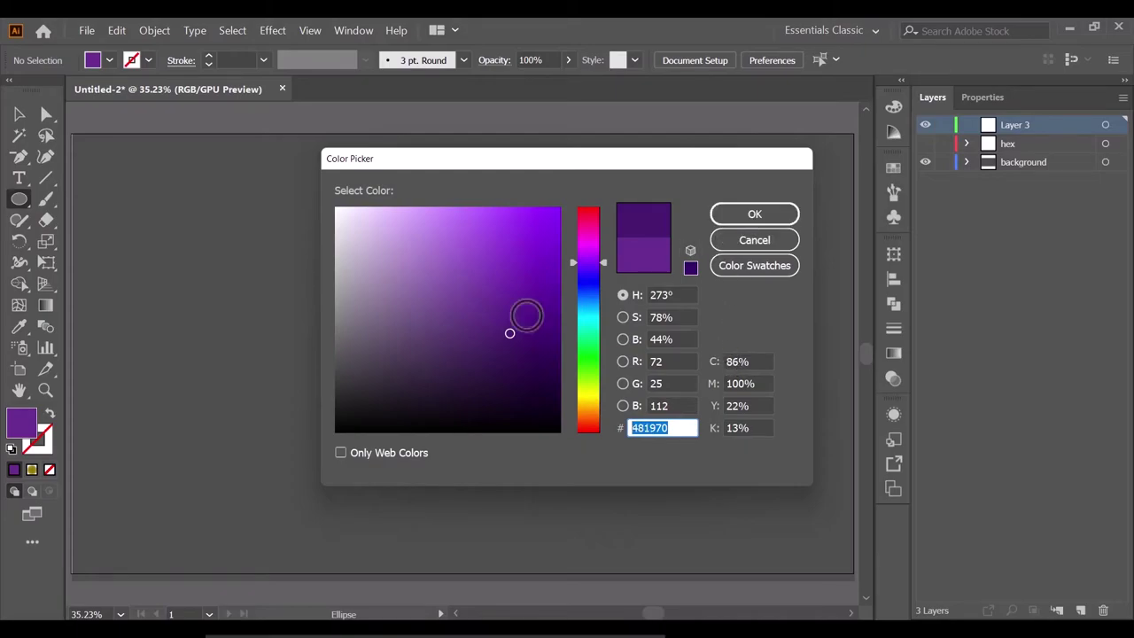
{"action": "left_click", "coordinate": [506, 318]}
{"action": "double_click", "coordinate": [681, 433]}
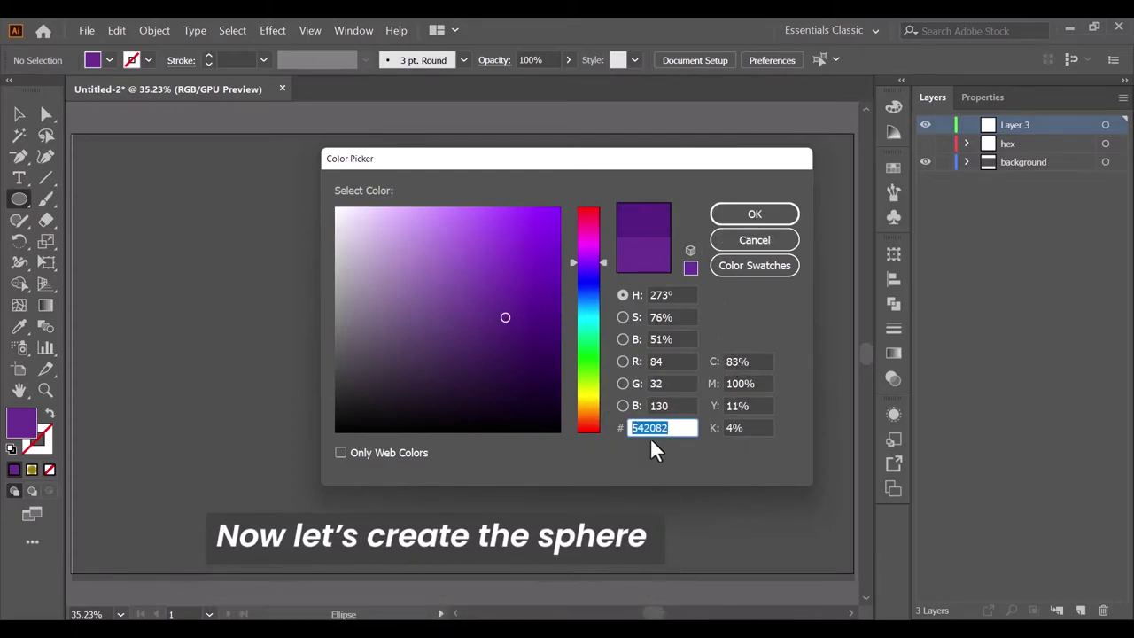
{"action": "right_click", "coordinate": [650, 434]}
{"action": "left_click", "coordinate": [695, 282]}
{"action": "left_click", "coordinate": [755, 213]}
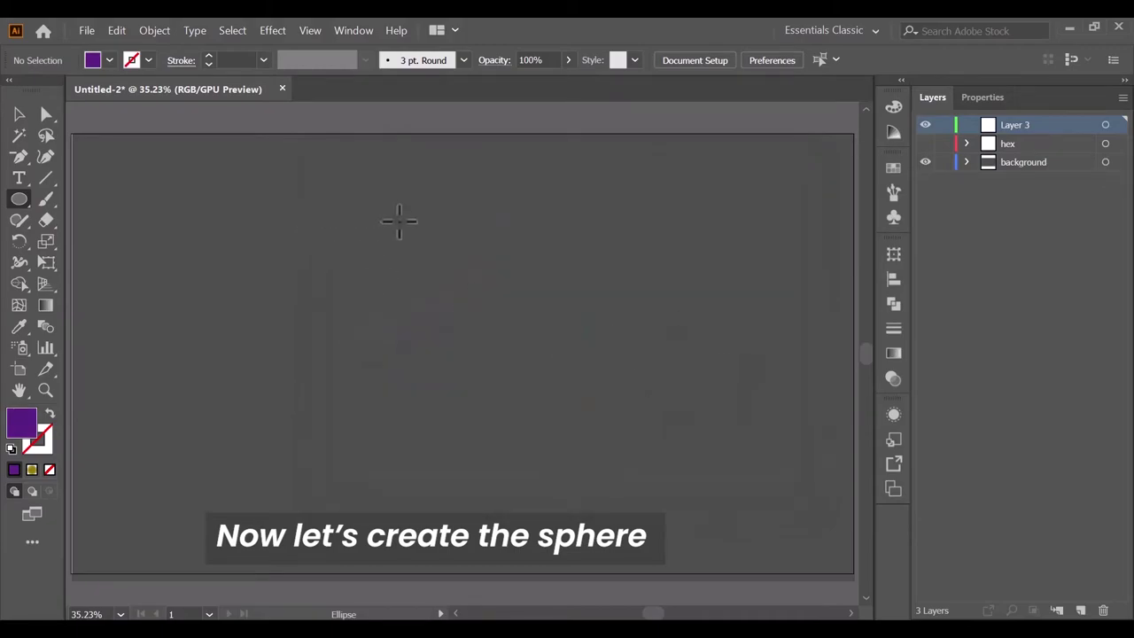
Step: Draw a large purple circle near the artboard centre and nudge it slightly left
{"action": "mouse_move", "coordinate": [399, 221]}
{"action": "left_mouse_down"}
{"action": "mouse_move", "coordinate": [552, 393]}
{"action": "mouse_move", "coordinate": [664, 456]}
{"action": "mouse_move", "coordinate": [666, 488]}
{"action": "left_mouse_up"}
{"action": "left_click", "coordinate": [19, 115]}
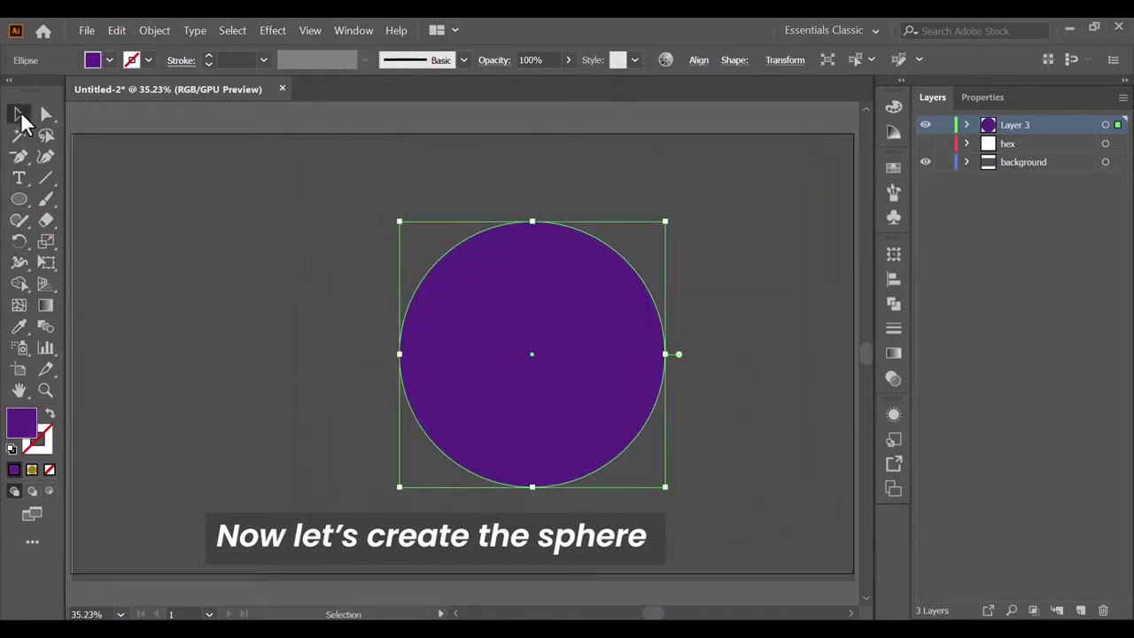
{"action": "left_click_drag", "start_coordinate": [636, 350], "coordinate": [554, 350]}
{"action": "left_click", "coordinate": [570, 147]}
Step: Nudge the purple circle up-left, then draw a small square at top-left with a copy below
{"action": "left_click", "coordinate": [943, 162]}
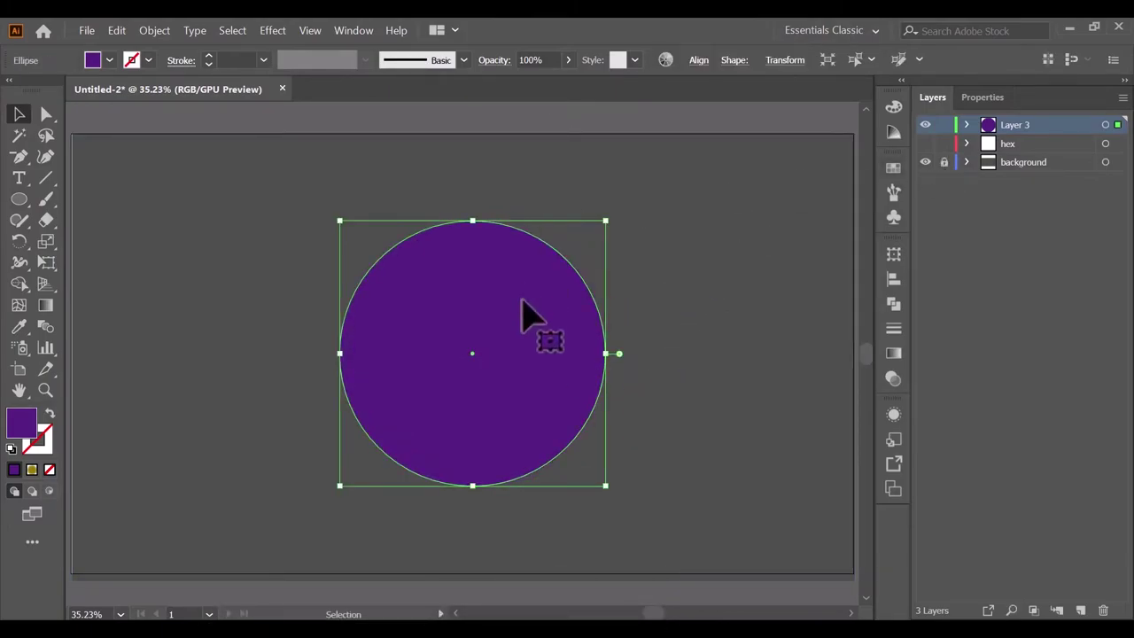
{"action": "left_click_drag", "start_coordinate": [521, 300], "coordinate": [516, 283]}
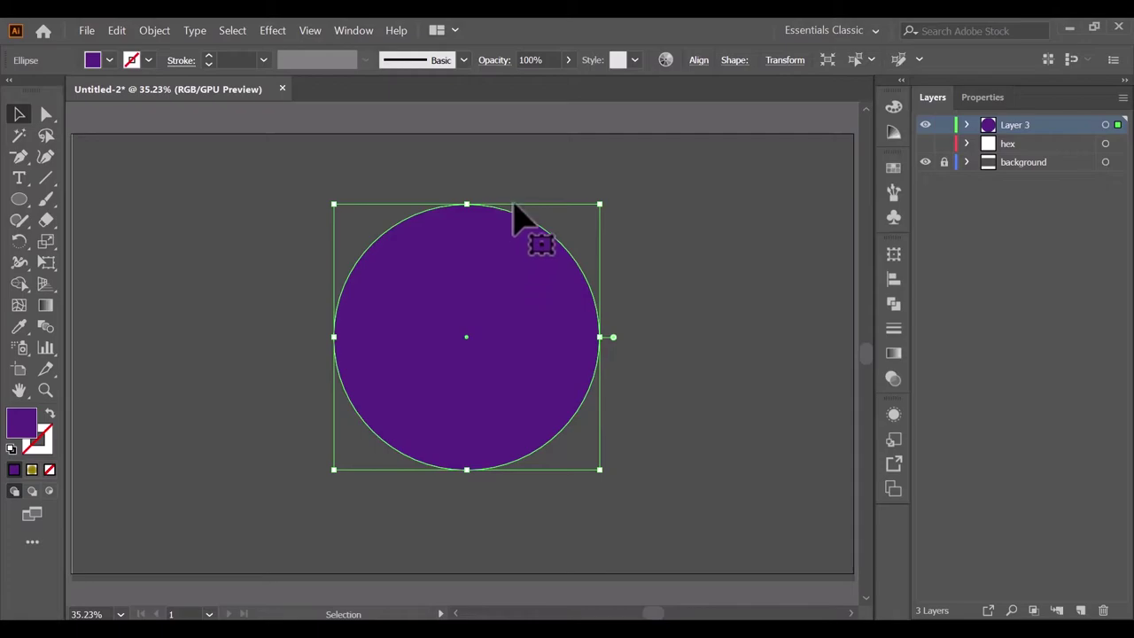
{"action": "left_click", "coordinate": [19, 201]}
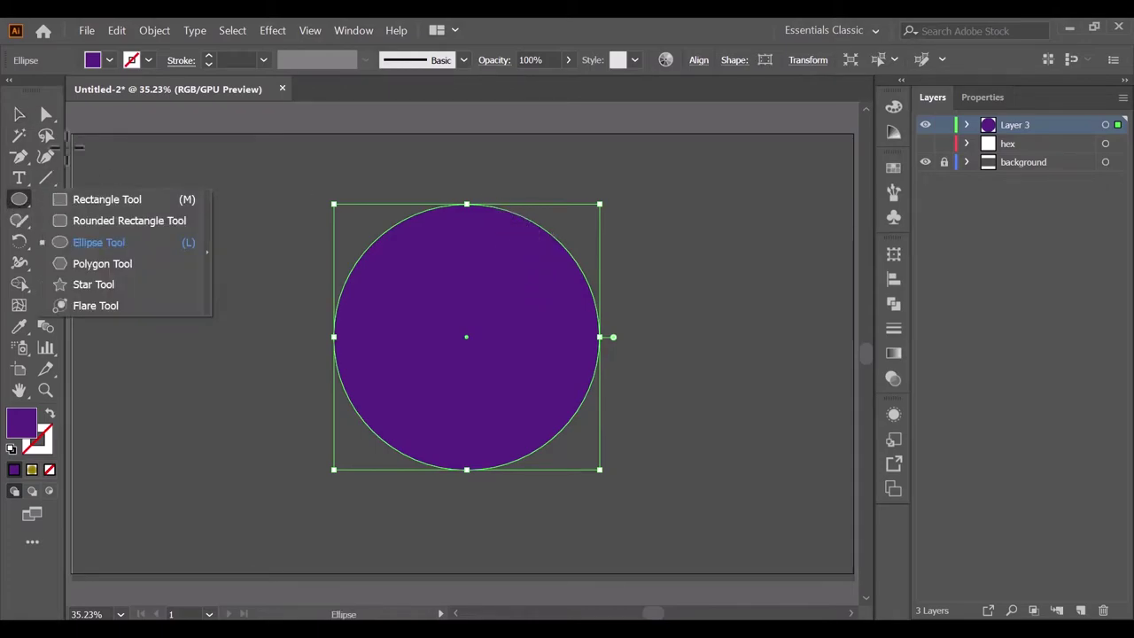
{"action": "mouse_move", "coordinate": [19, 199]}
{"action": "left_mouse_down"}
{"action": "mouse_move", "coordinate": [136, 200]}
{"action": "mouse_move", "coordinate": [155, 218]}
{"action": "mouse_move", "coordinate": [111, 186]}
{"action": "mouse_move", "coordinate": [110, 241]}
{"action": "left_mouse_up"}
{"action": "key", "text": "v"}
{"action": "left_click", "coordinate": [170, 222]}
{"action": "left_click", "coordinate": [222, 152]}
{"action": "left_click", "coordinate": [167, 213]}
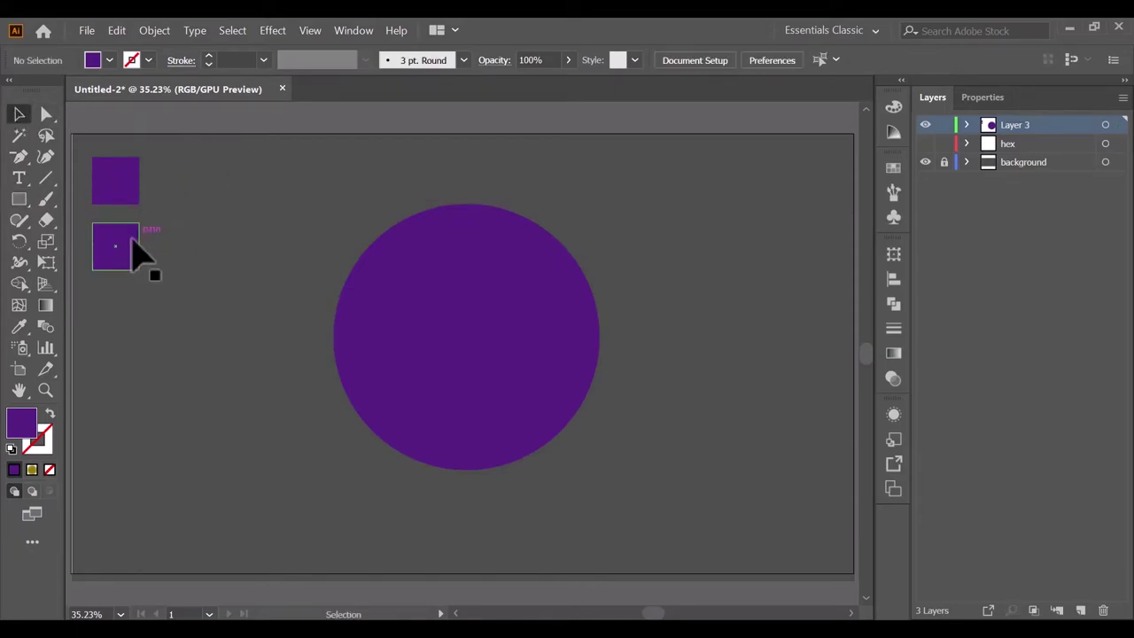
Step: Pick a fully saturated bright yellow fill in the Color Picker
{"action": "double_click", "coordinate": [24, 422]}
{"action": "left_click_drag", "start_coordinate": [589, 263], "coordinate": [583, 394]}
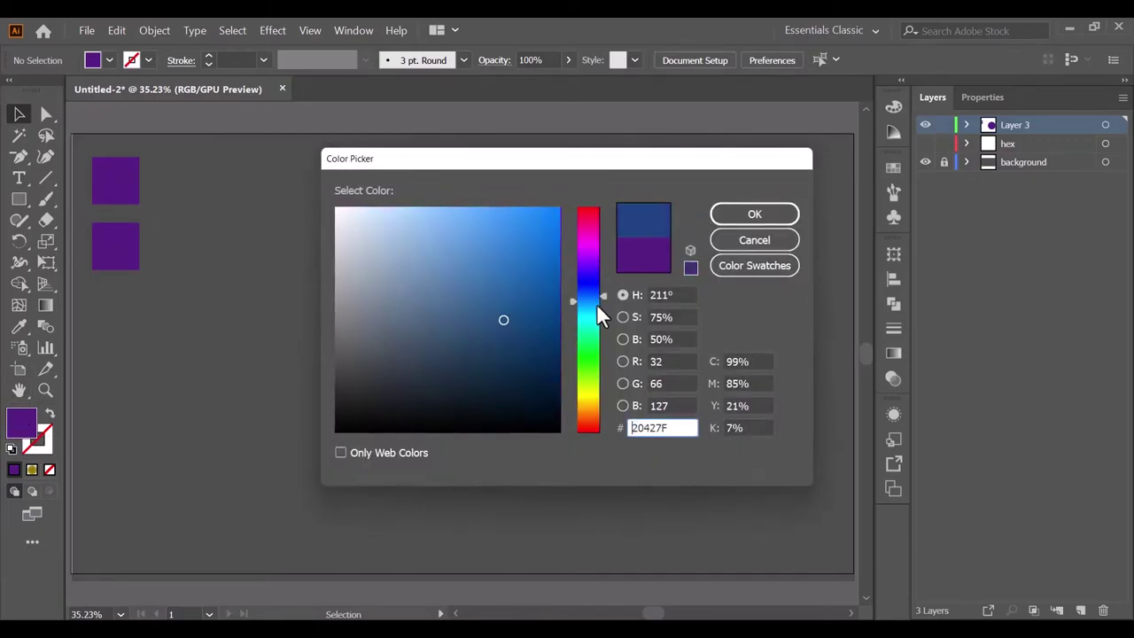
{"action": "left_click", "coordinate": [543, 279]}
{"action": "left_click_drag", "start_coordinate": [535, 295], "coordinate": [559, 270]}
{"action": "left_click_drag", "start_coordinate": [604, 403], "coordinate": [600, 399]}
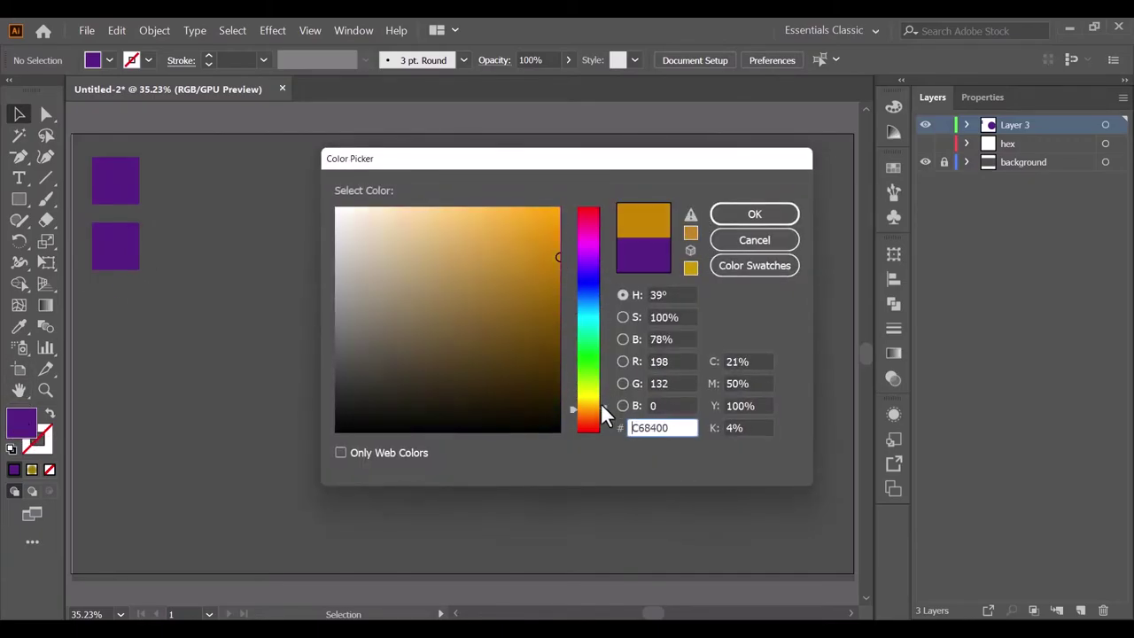
{"action": "left_click", "coordinate": [549, 243]}
{"action": "left_click_drag", "start_coordinate": [550, 243], "coordinate": [552, 219]}
{"action": "left_click", "coordinate": [754, 215]}
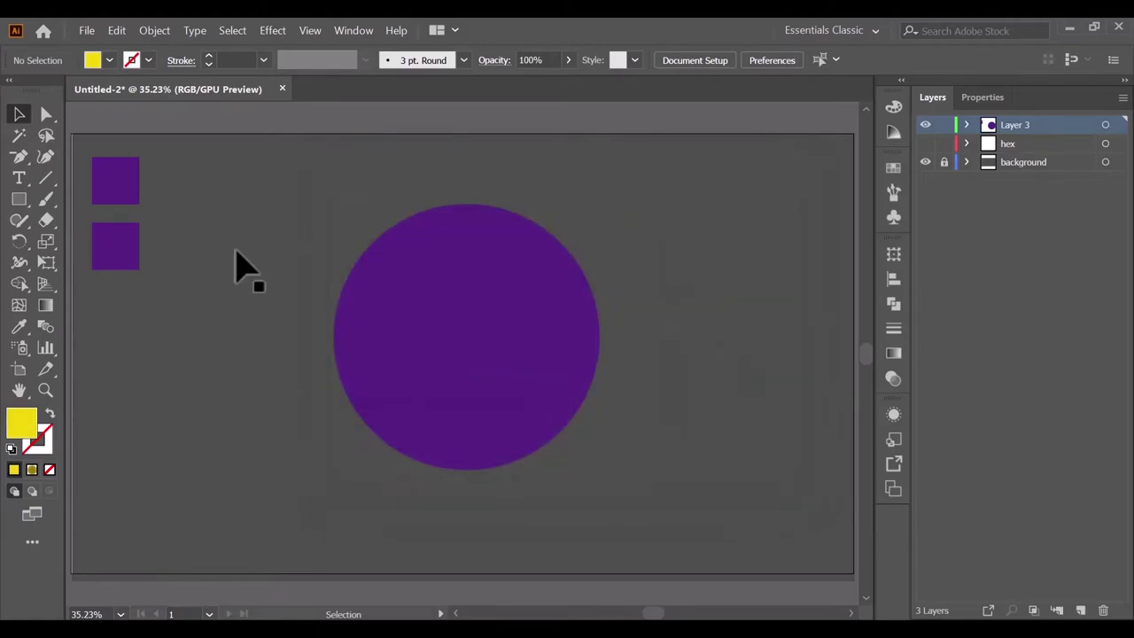
Step: Set the lower square's fill to bright yellow E8C600
{"action": "left_click", "coordinate": [120, 264]}
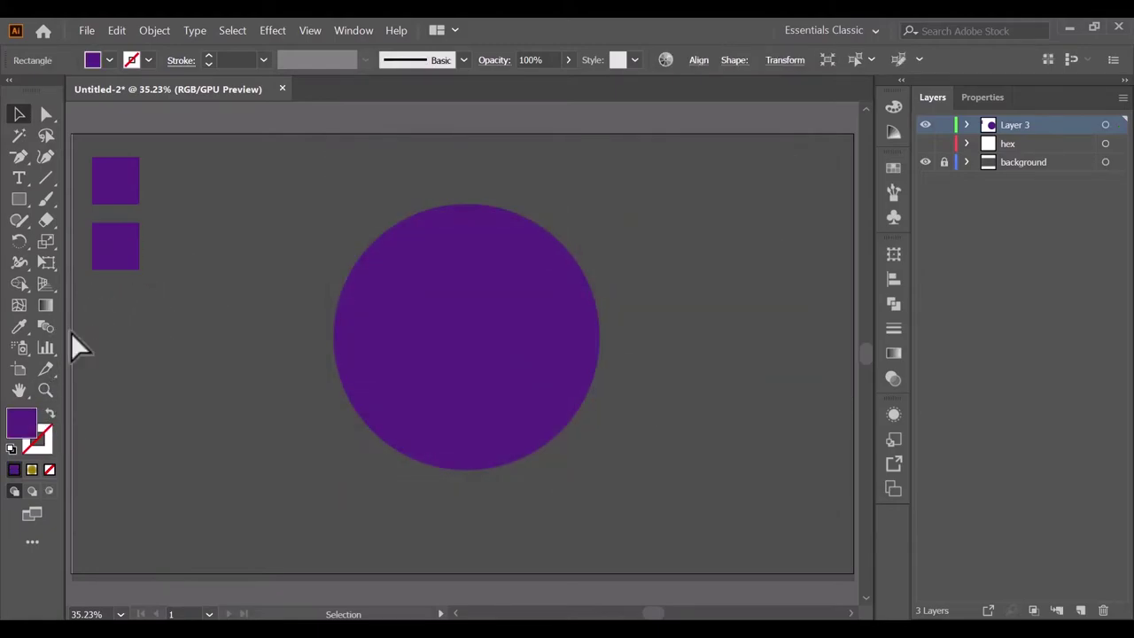
{"action": "double_click", "coordinate": [25, 430]}
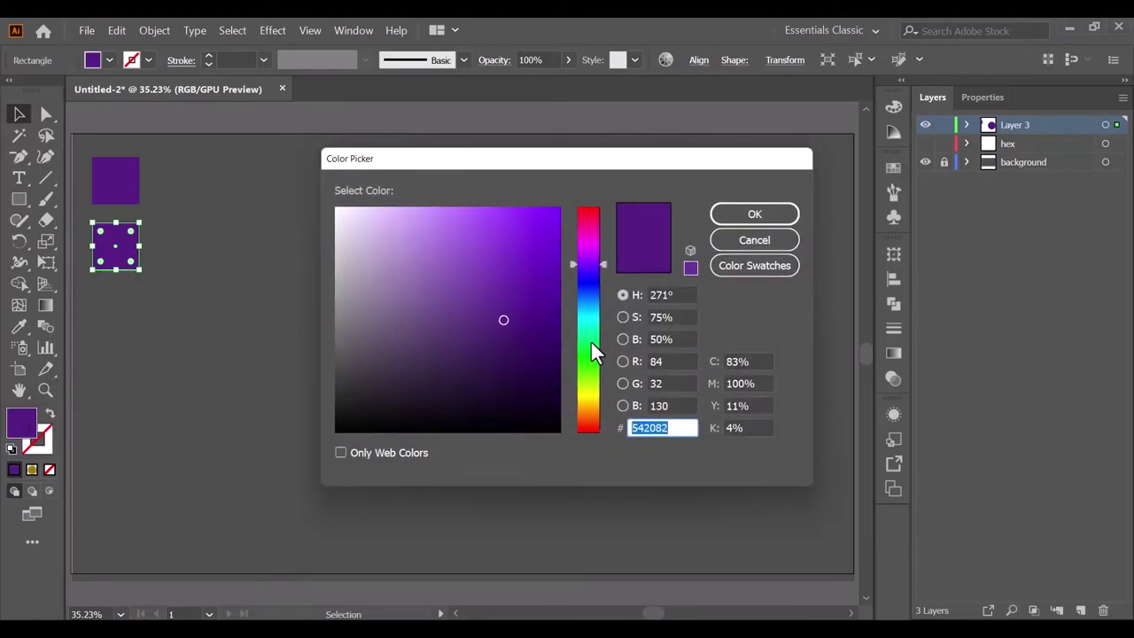
{"action": "left_click_drag", "start_coordinate": [589, 342], "coordinate": [585, 402]}
{"action": "left_click_drag", "start_coordinate": [503, 320], "coordinate": [558, 220]}
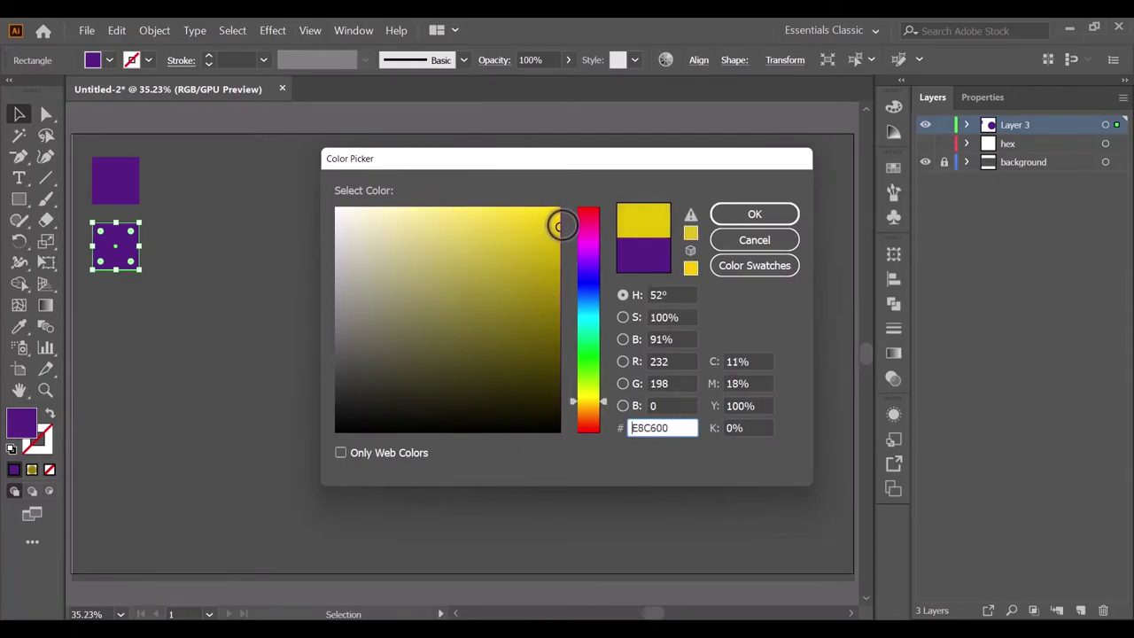
{"action": "left_click", "coordinate": [754, 215]}
{"action": "left_click", "coordinate": [300, 265]}
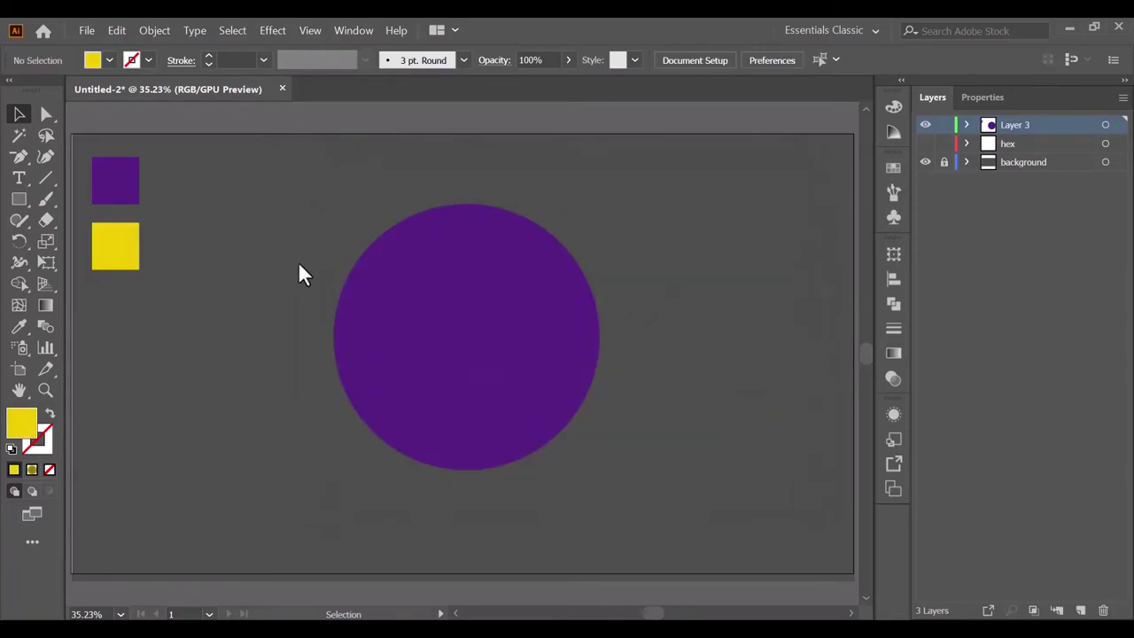
Step: Draw a rectangle over the circle's left half and subtract it with Pathfinder Minus Front
{"action": "left_click", "coordinate": [449, 353]}
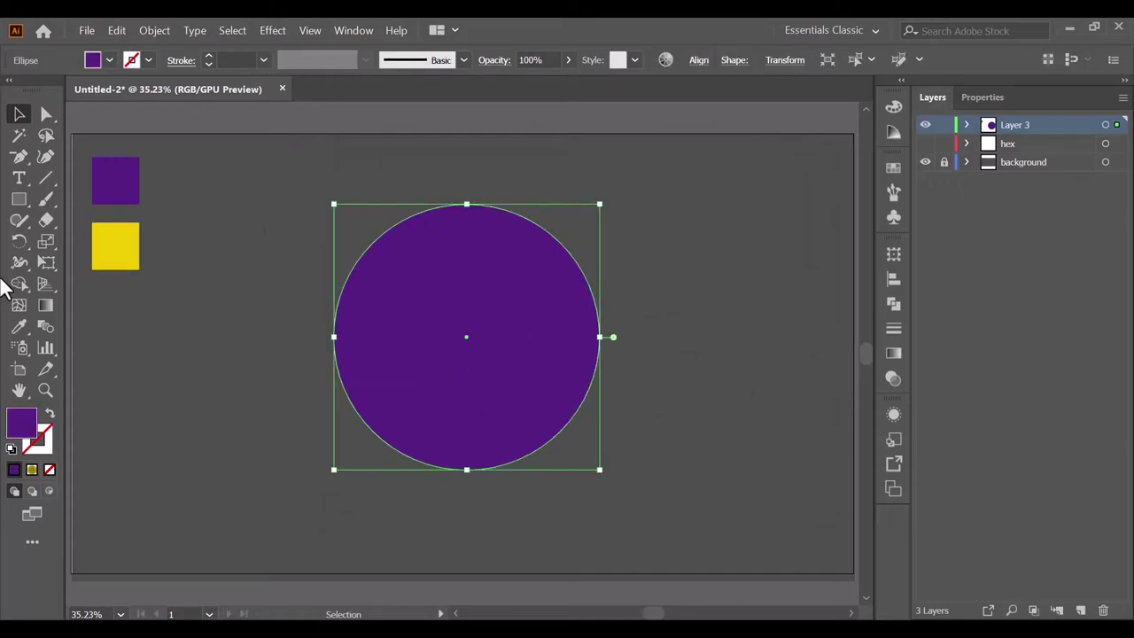
{"action": "left_click", "coordinate": [19, 199]}
{"action": "left_click_drag", "start_coordinate": [277, 161], "coordinate": [468, 541]}
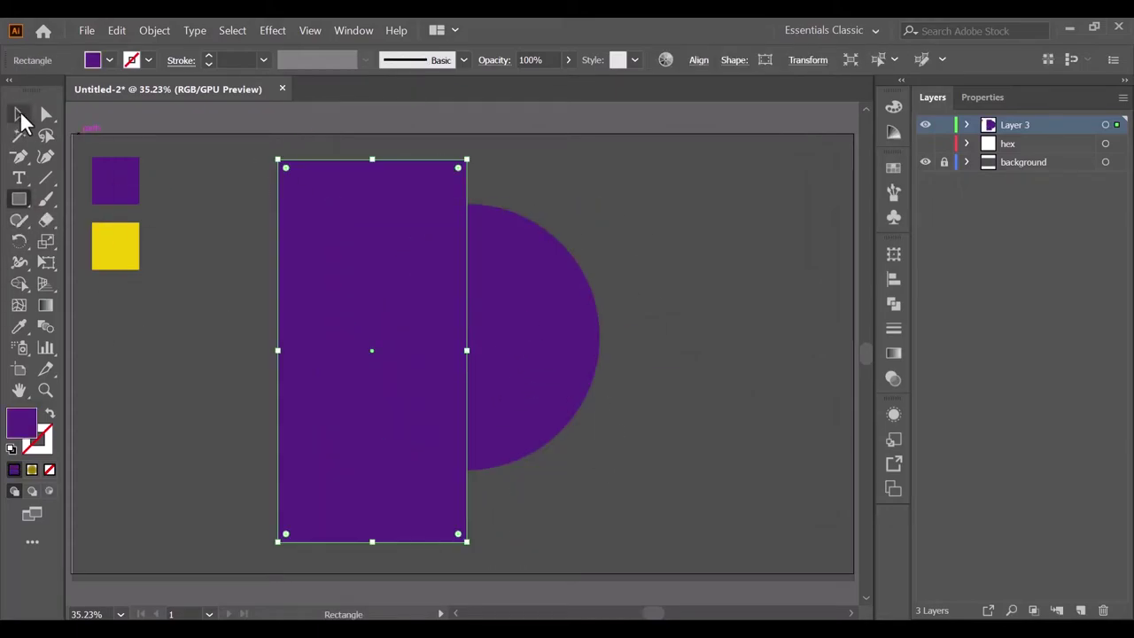
{"action": "left_click", "coordinate": [18, 115]}
{"action": "key", "text": "ctrl+a"}
{"action": "left_click", "coordinate": [893, 303]}
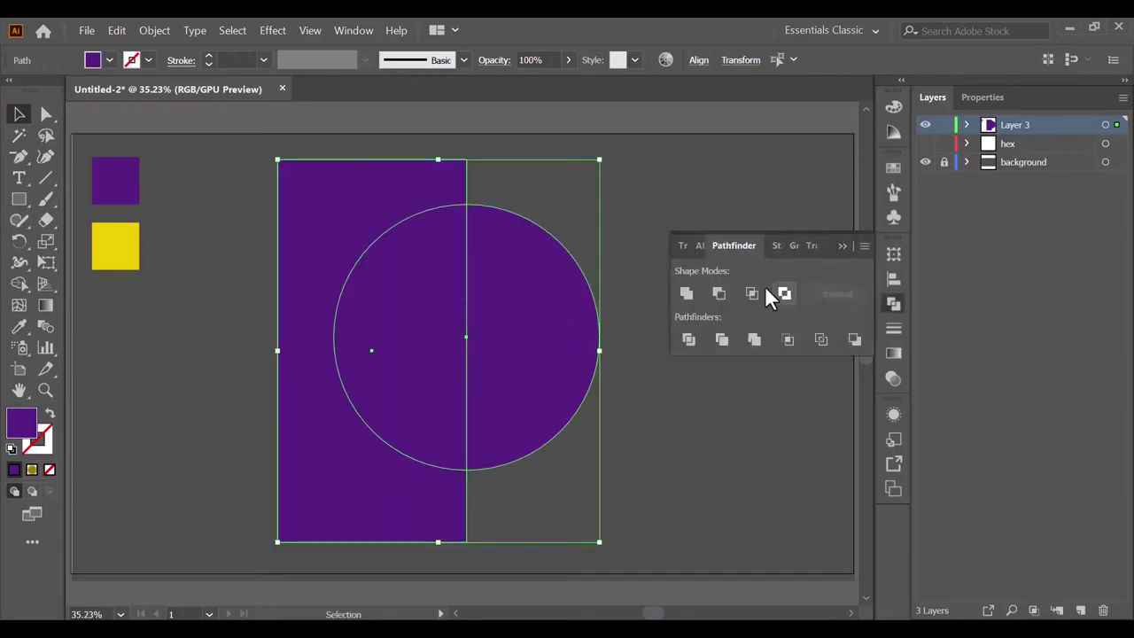
{"action": "left_click", "coordinate": [719, 293]}
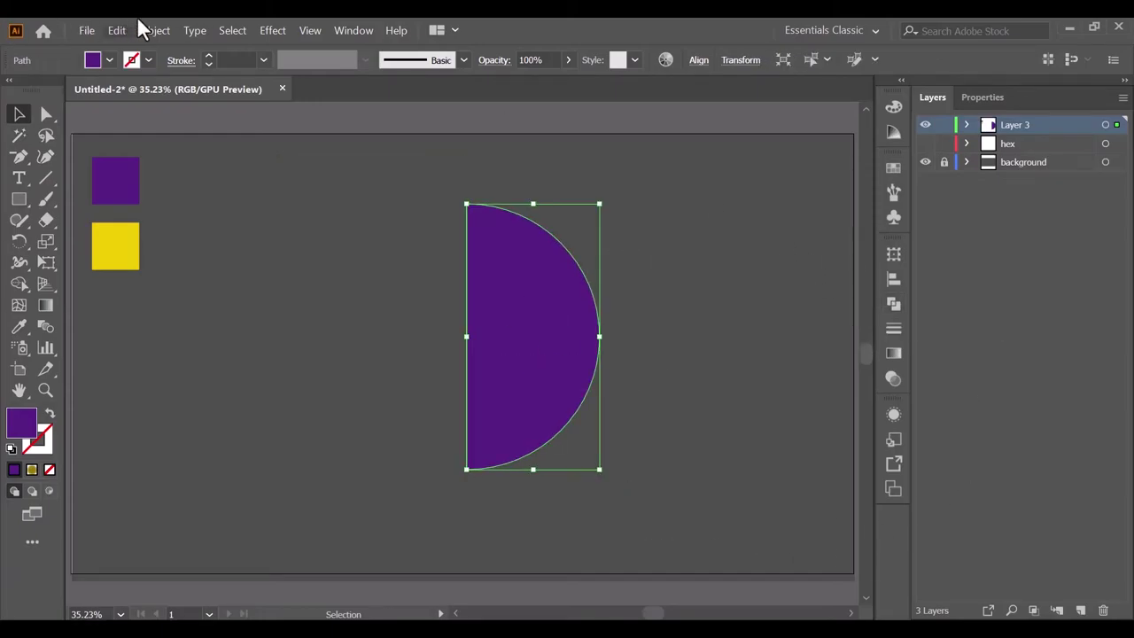
{"action": "left_click", "coordinate": [272, 31]}
{"action": "mouse_move", "coordinate": [280, 118]}
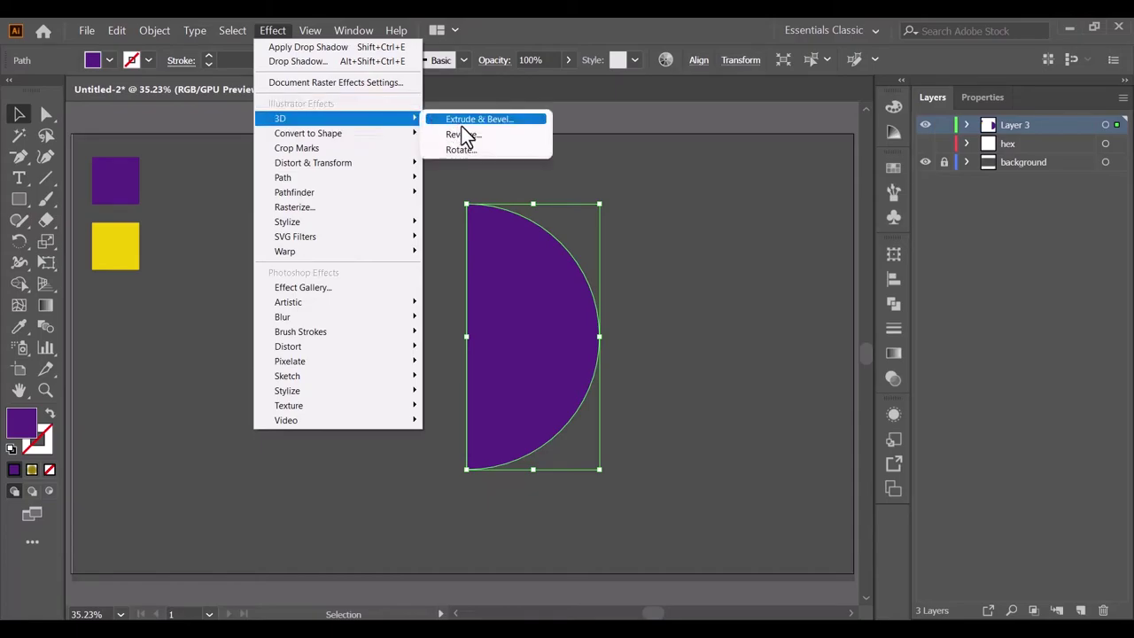
Step: Apply 3D Revolve to the half-circle, rotated 0°, -19°, 8°, with Diffuse Shading
{"action": "left_click", "coordinate": [460, 134]}
{"action": "left_click_drag", "start_coordinate": [776, 114], "coordinate": [764, 106]}
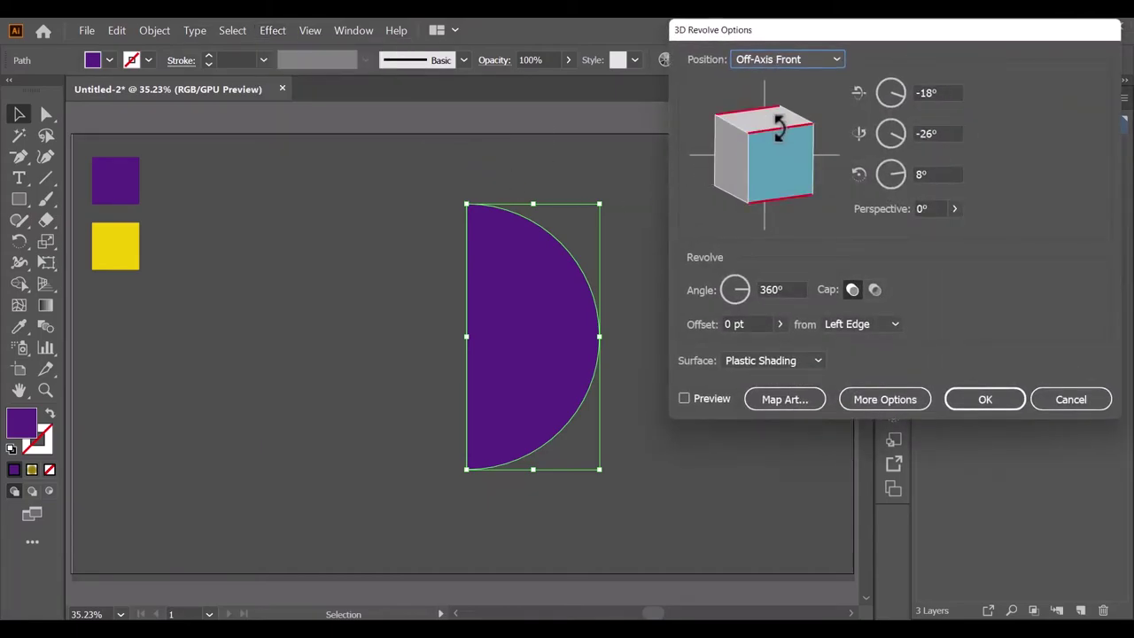
{"action": "left_click", "coordinate": [684, 399]}
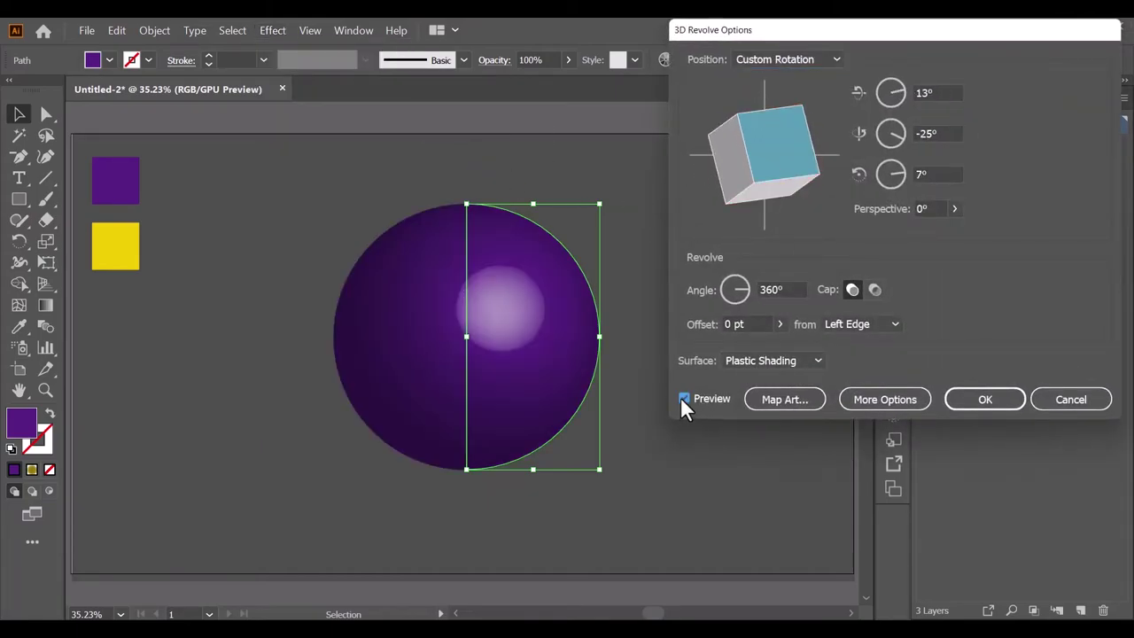
{"action": "left_click_drag", "start_coordinate": [764, 185], "coordinate": [742, 164]}
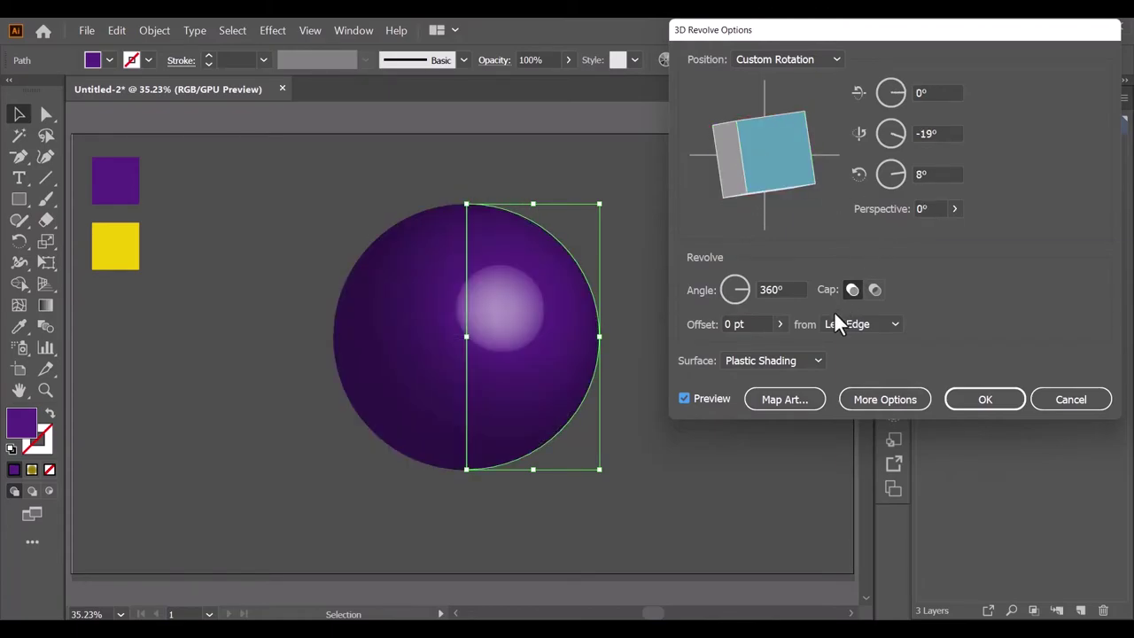
{"action": "left_click", "coordinate": [793, 356]}
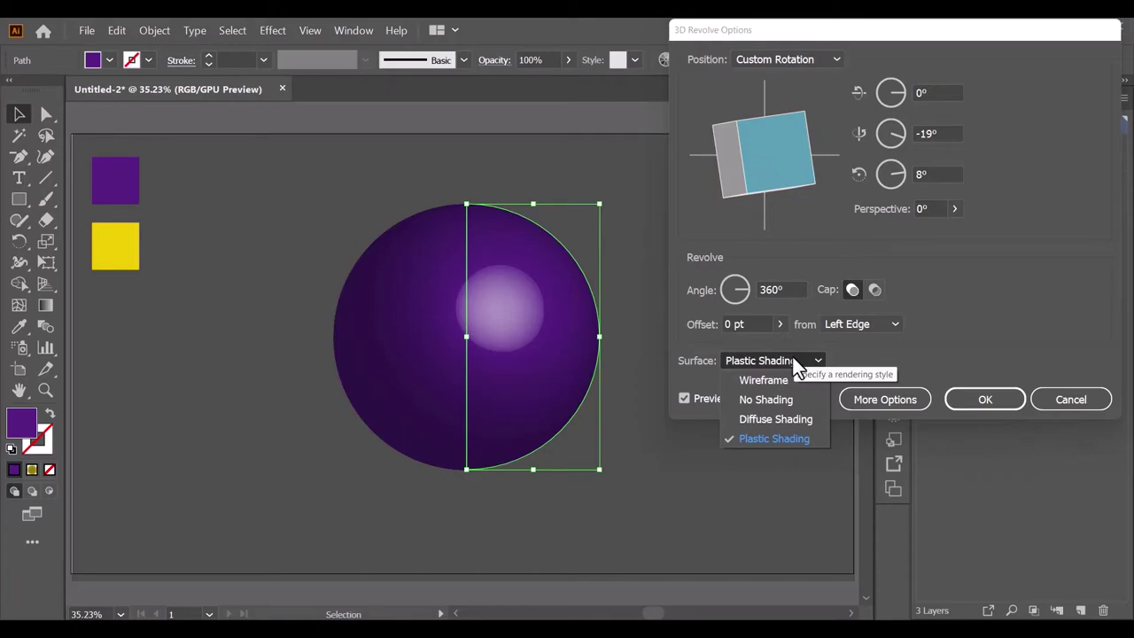
{"action": "left_click", "coordinate": [767, 422]}
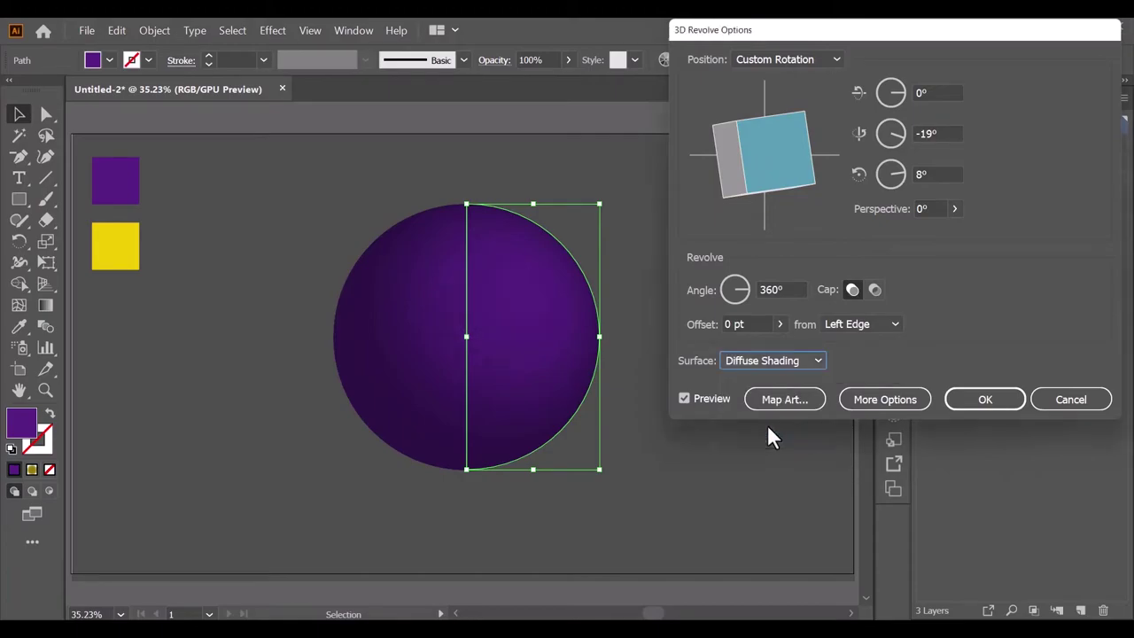
Step: In Map Art, choose the hex symbol and start fitting it onto the sphere's surface
{"action": "left_click", "coordinate": [787, 402]}
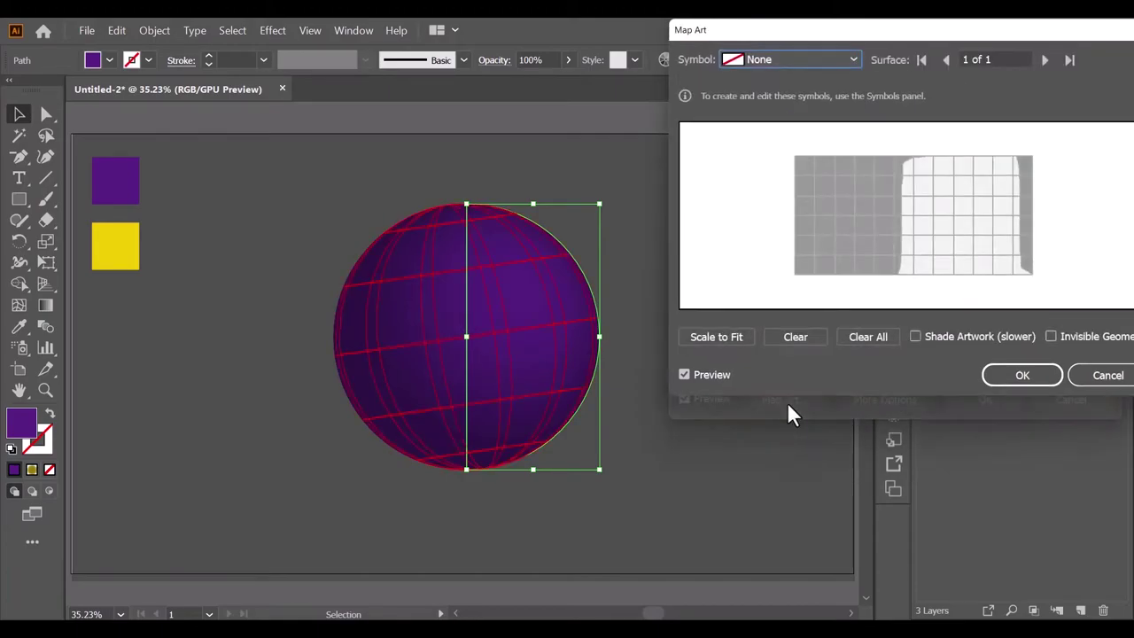
{"action": "left_click", "coordinate": [853, 60]}
{"action": "left_click", "coordinate": [766, 193]}
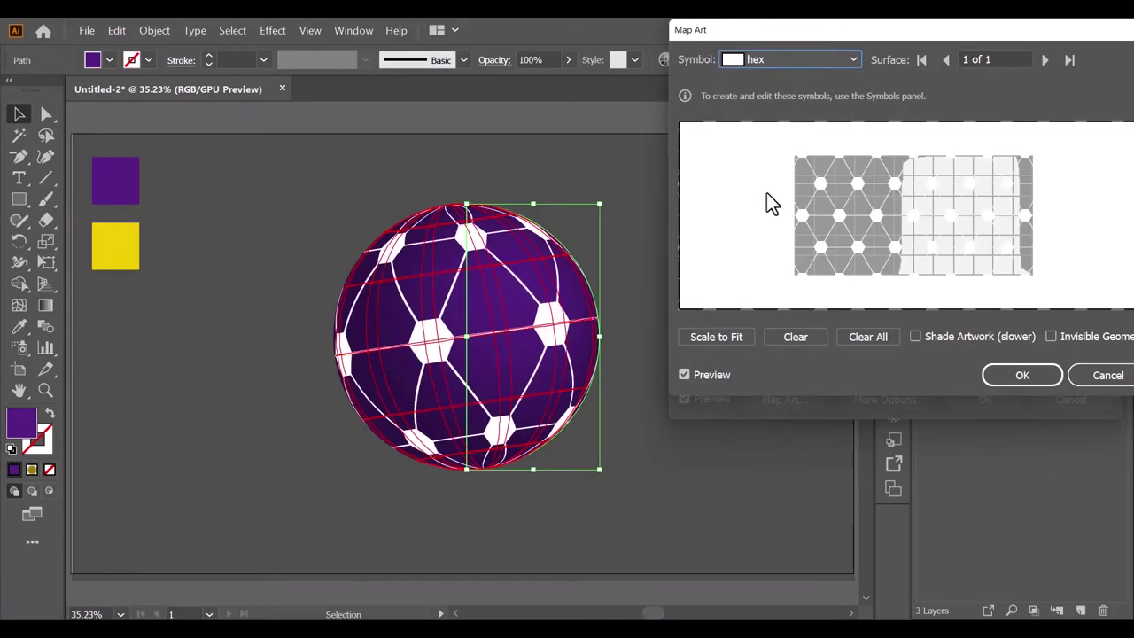
{"action": "left_click_drag", "start_coordinate": [744, 172], "coordinate": [790, 209]}
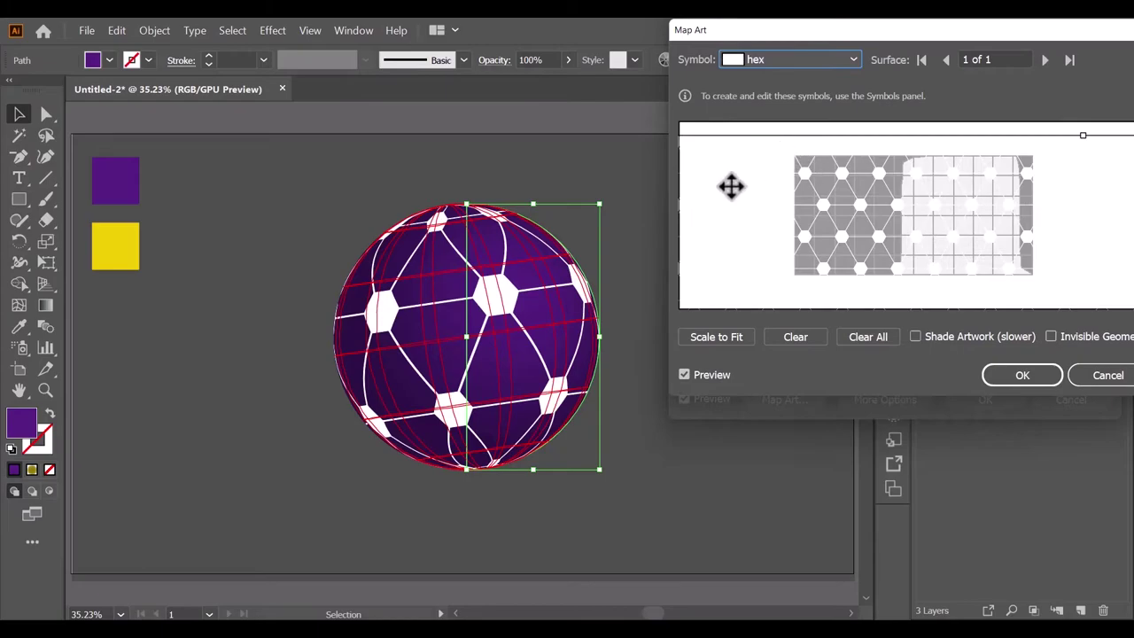
{"action": "left_click_drag", "start_coordinate": [1089, 195], "coordinate": [707, 221]}
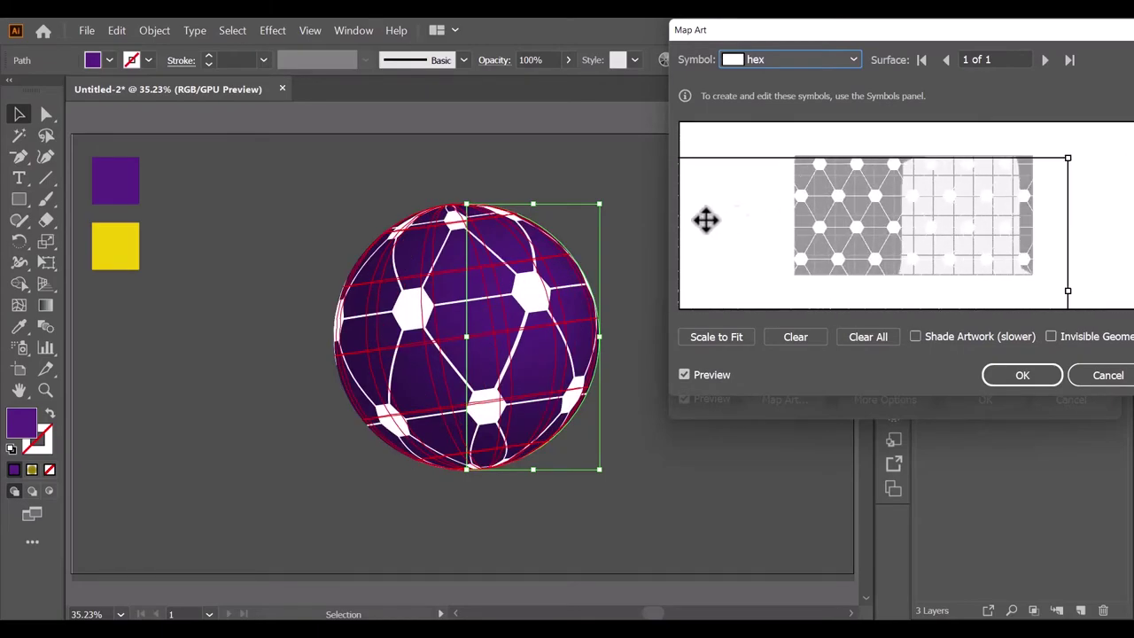
{"action": "mouse_move", "coordinate": [1070, 160]}
{"action": "left_mouse_down"}
{"action": "mouse_move", "coordinate": [874, 260]}
{"action": "mouse_move", "coordinate": [872, 217]}
{"action": "left_mouse_up"}
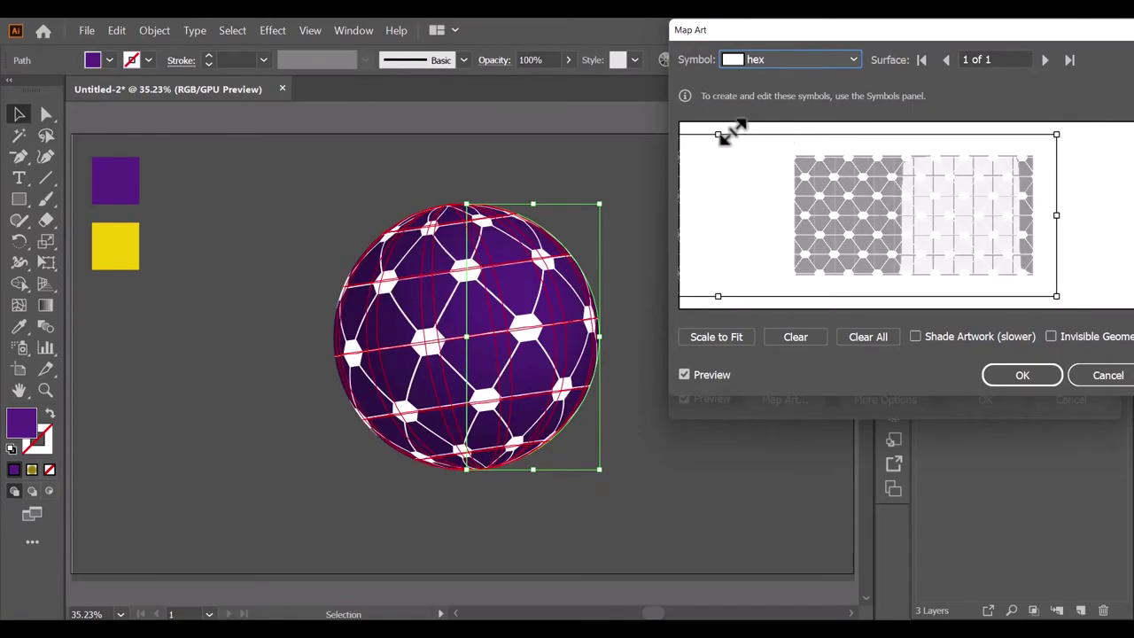
{"action": "left_click_drag", "start_coordinate": [725, 140], "coordinate": [722, 133]}
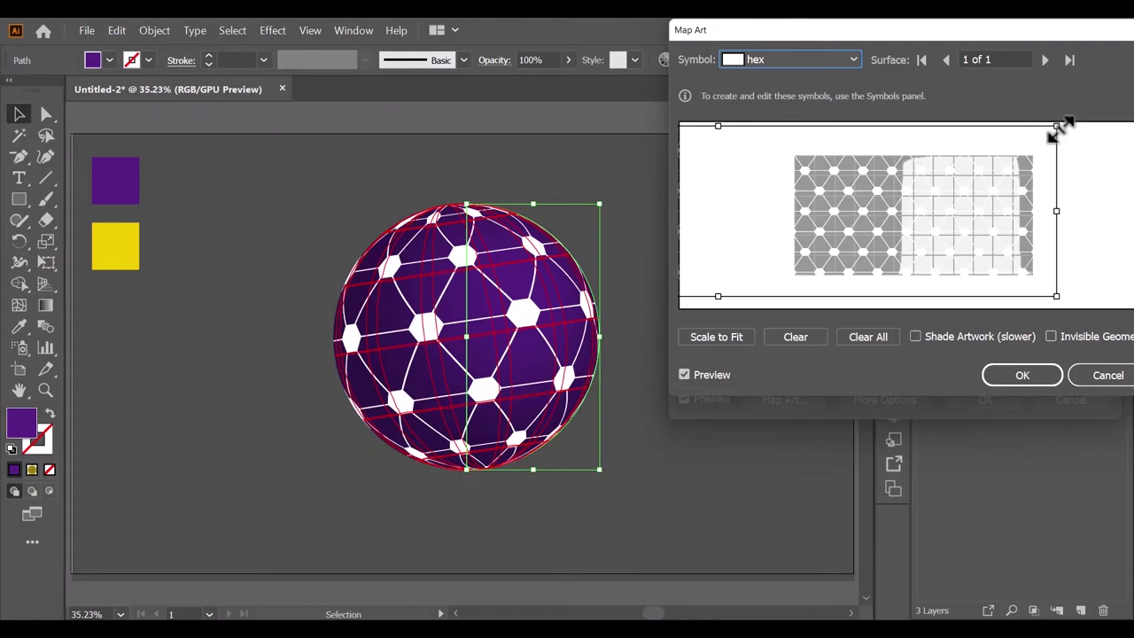
{"action": "mouse_move", "coordinate": [1058, 128]}
{"action": "left_mouse_down"}
{"action": "mouse_move", "coordinate": [967, 162]}
{"action": "mouse_move", "coordinate": [904, 149]}
{"action": "mouse_move", "coordinate": [846, 166]}
{"action": "left_mouse_up"}
Step: Stretch the hex symbol across the whole surface and confirm the mapping
{"action": "mouse_move", "coordinate": [754, 228]}
{"action": "left_mouse_down"}
{"action": "mouse_move", "coordinate": [904, 185]}
{"action": "mouse_move", "coordinate": [969, 215]}
{"action": "mouse_move", "coordinate": [1019, 212]}
{"action": "left_mouse_up"}
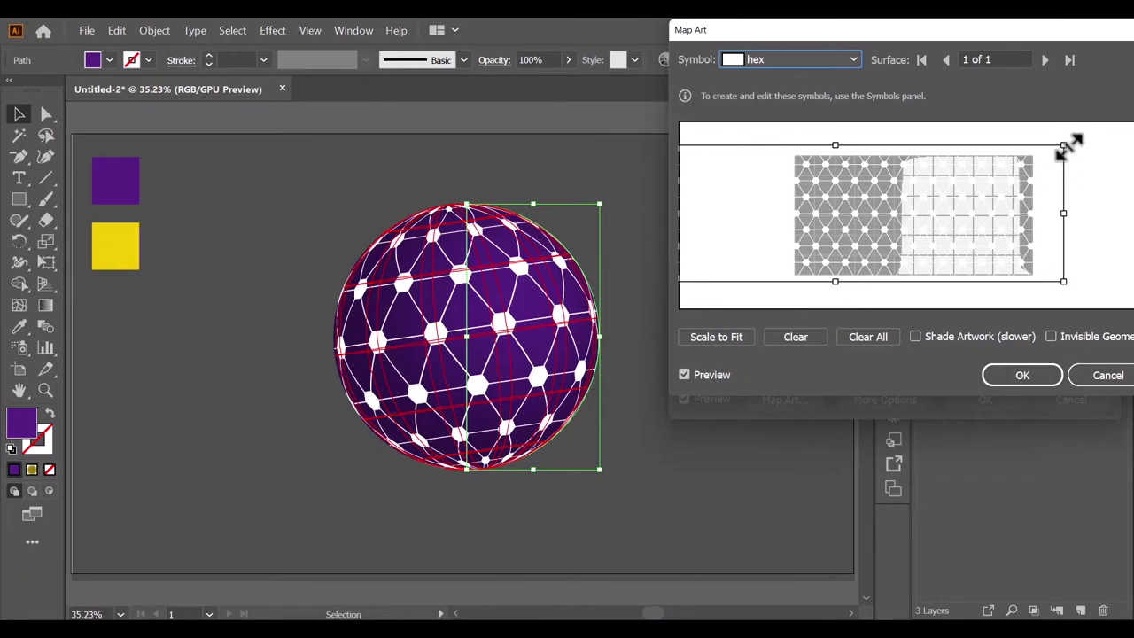
{"action": "left_click_drag", "start_coordinate": [1068, 149], "coordinate": [931, 169]}
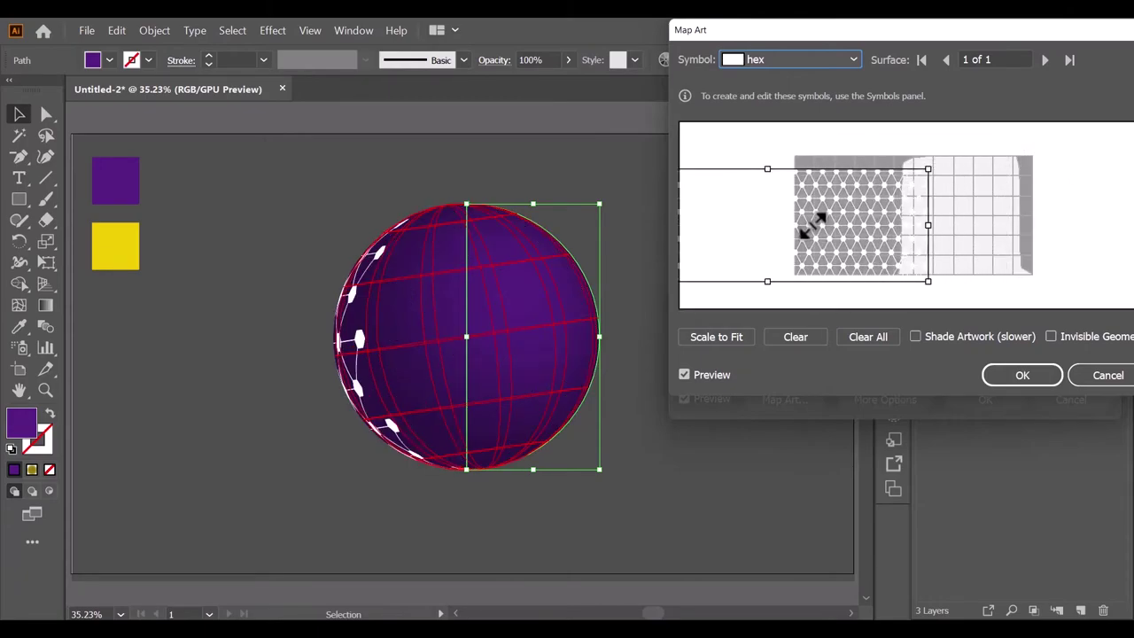
{"action": "mouse_move", "coordinate": [813, 223]}
{"action": "left_mouse_down"}
{"action": "mouse_move", "coordinate": [917, 203]}
{"action": "mouse_move", "coordinate": [1018, 222]}
{"action": "left_mouse_up"}
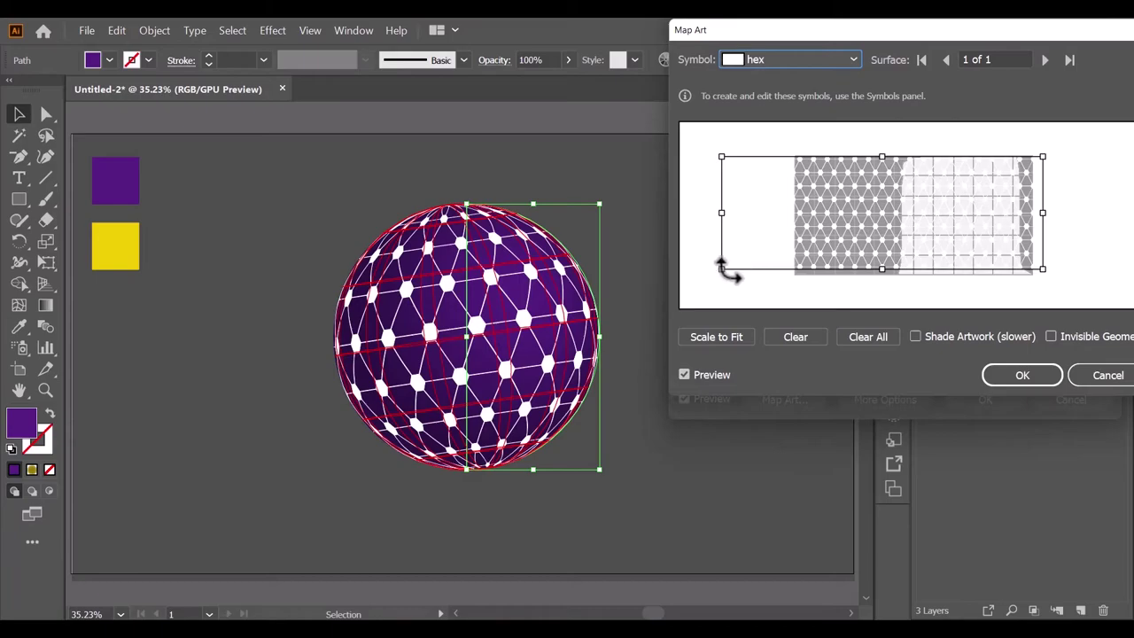
{"action": "left_click_drag", "start_coordinate": [722, 270], "coordinate": [717, 284]}
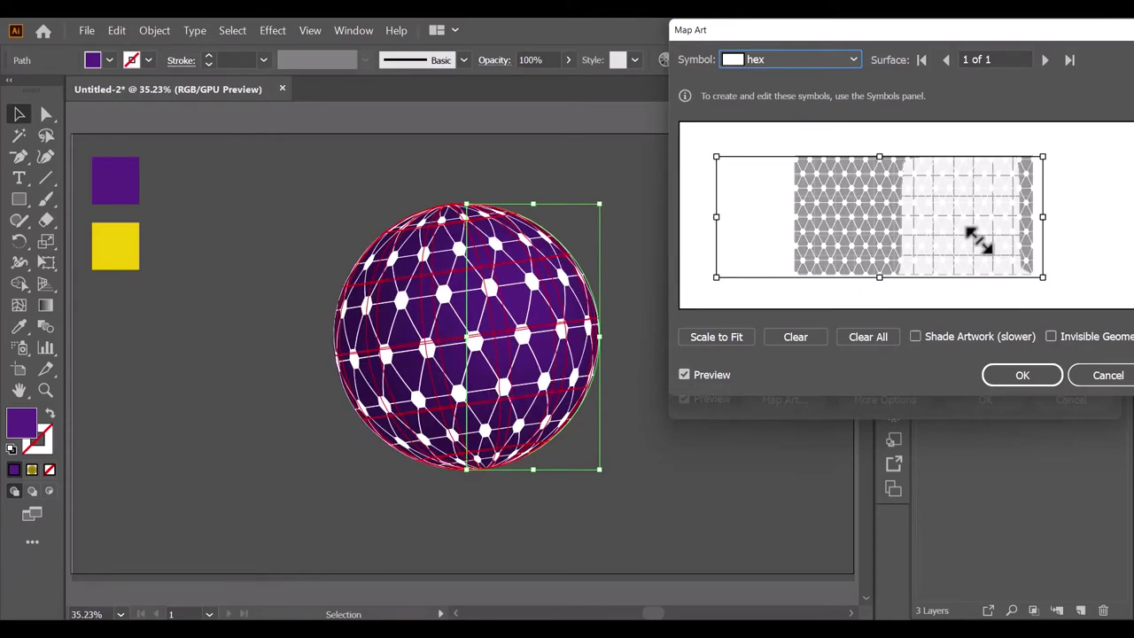
{"action": "left_click_drag", "start_coordinate": [966, 221], "coordinate": [971, 222]}
{"action": "left_click_drag", "start_coordinate": [1058, 213], "coordinate": [1089, 213]}
{"action": "left_click_drag", "start_coordinate": [733, 215], "coordinate": [722, 213]}
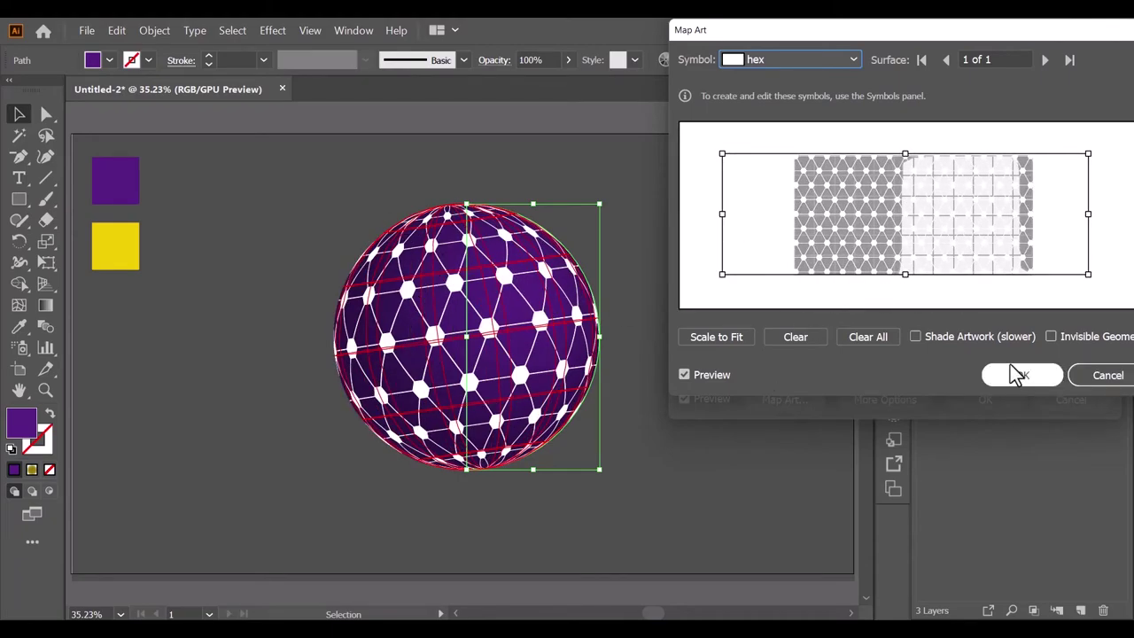
{"action": "left_click_drag", "start_coordinate": [1024, 39], "coordinate": [911, 56]}
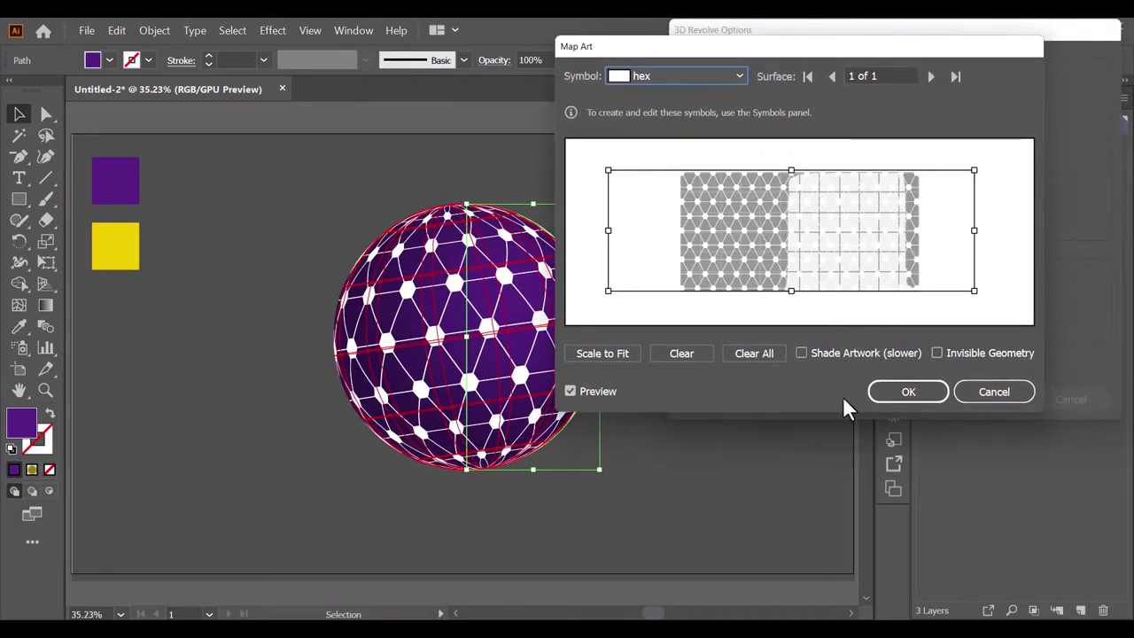
{"action": "left_click", "coordinate": [913, 396]}
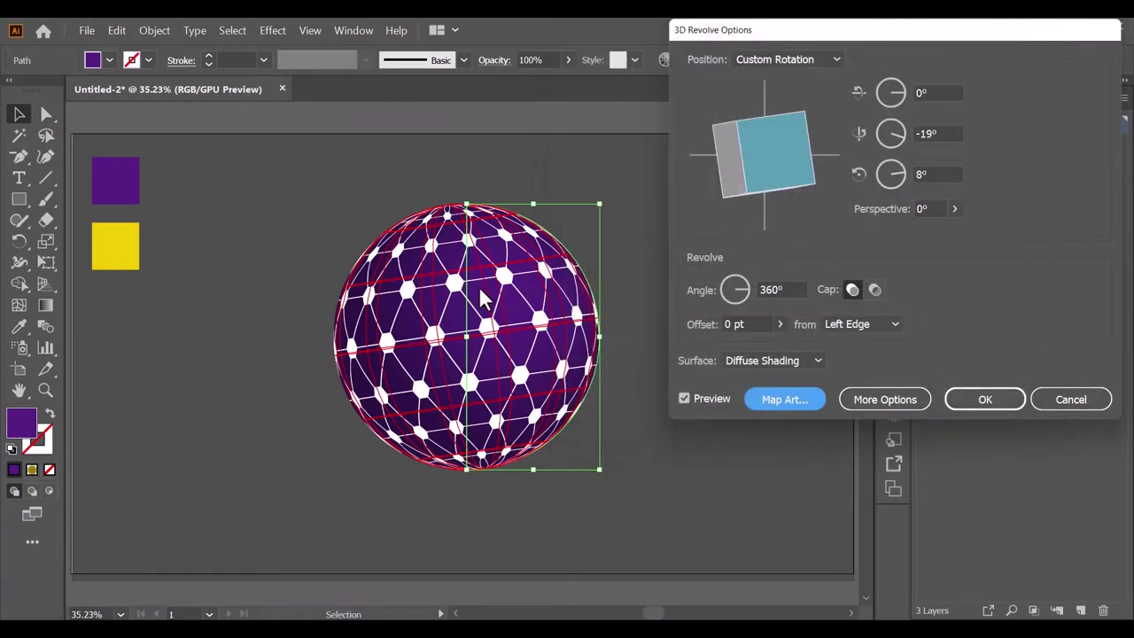
{"action": "left_click", "coordinate": [973, 400]}
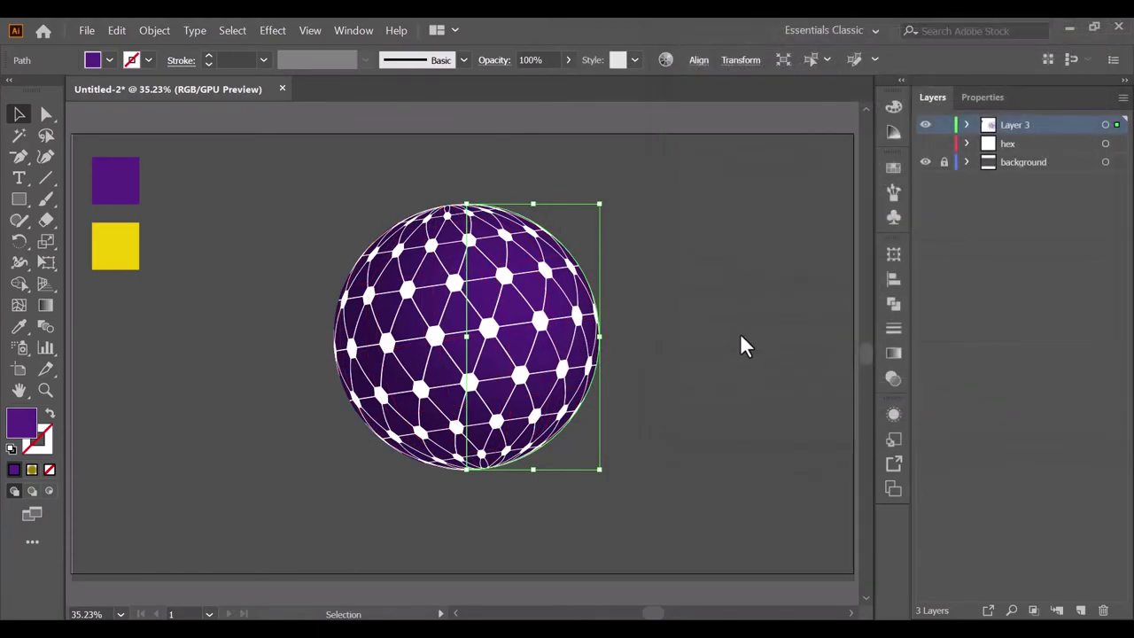
{"action": "left_click", "coordinate": [740, 334]}
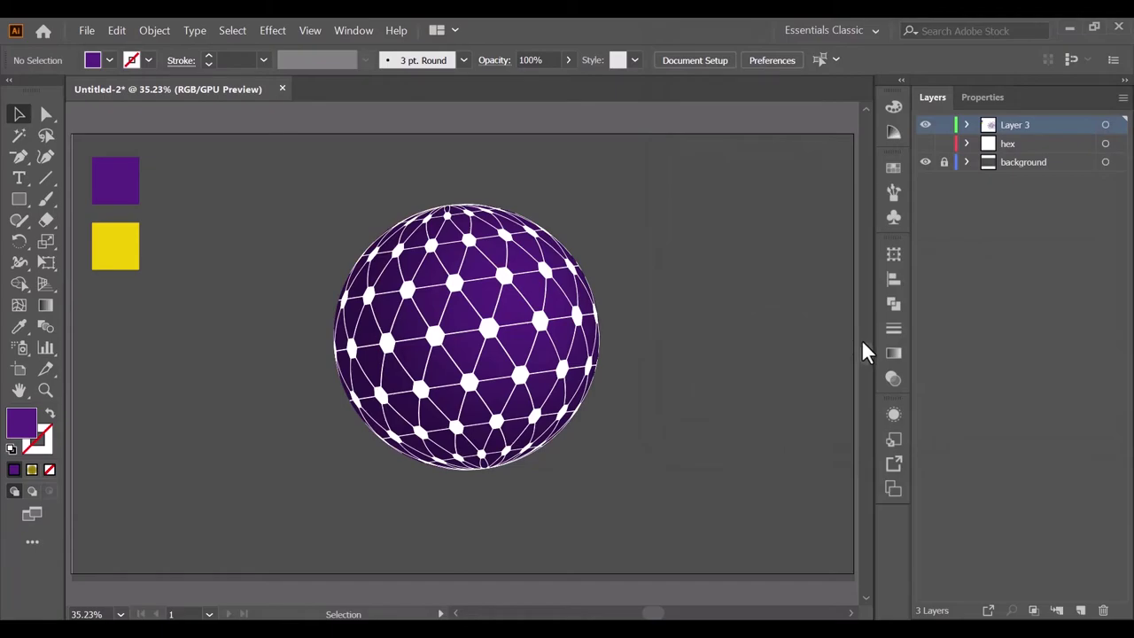
{"action": "left_click", "coordinate": [507, 281]}
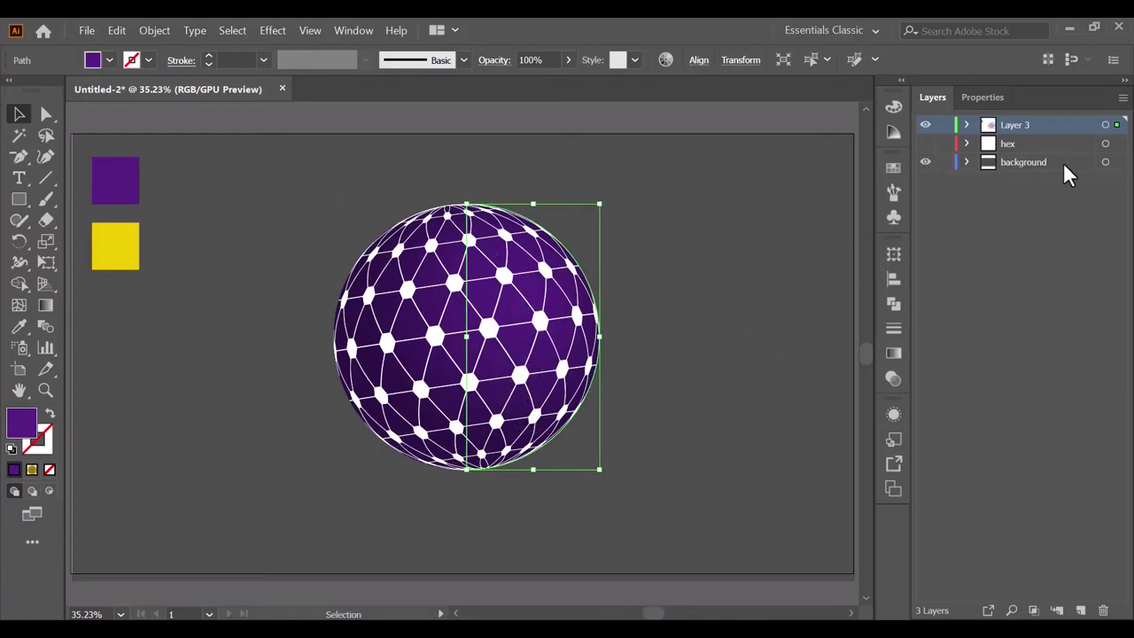
Step: Give the background rectangle a radial gradient from yellow centre to purple edge, widening the yellow glow
{"action": "left_click", "coordinate": [1105, 162]}
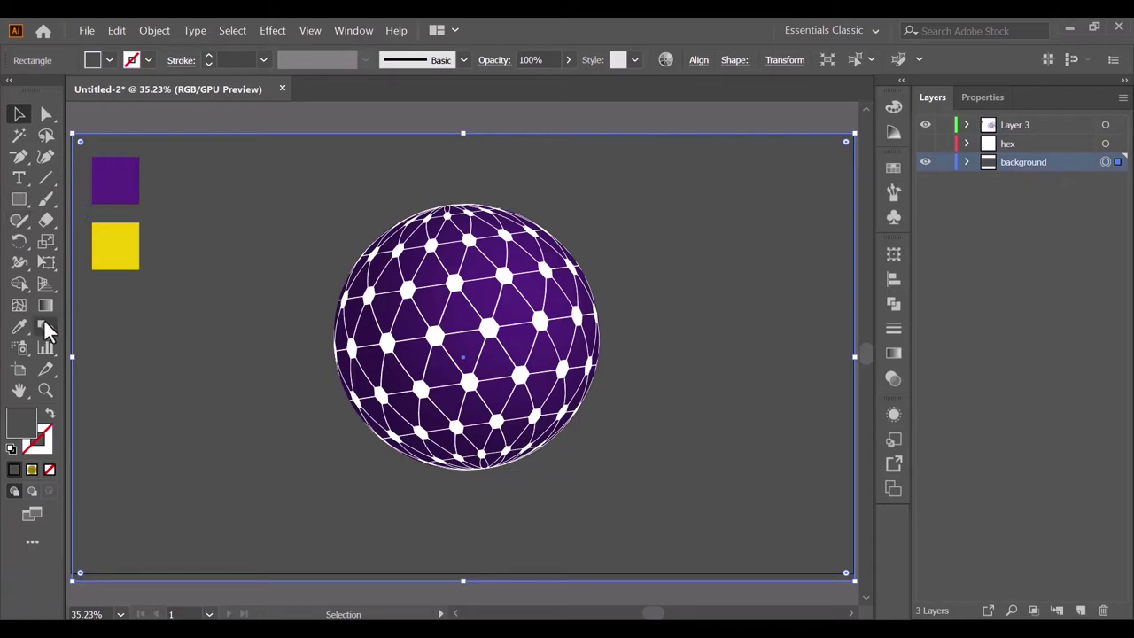
{"action": "left_click", "coordinate": [893, 359]}
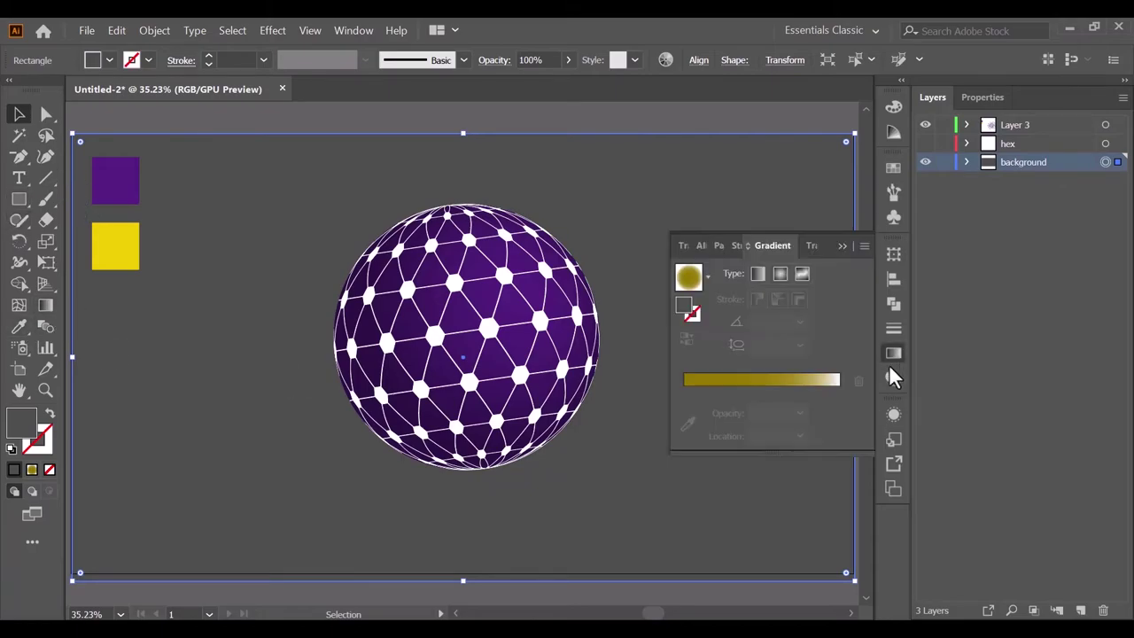
{"action": "left_click", "coordinate": [710, 387]}
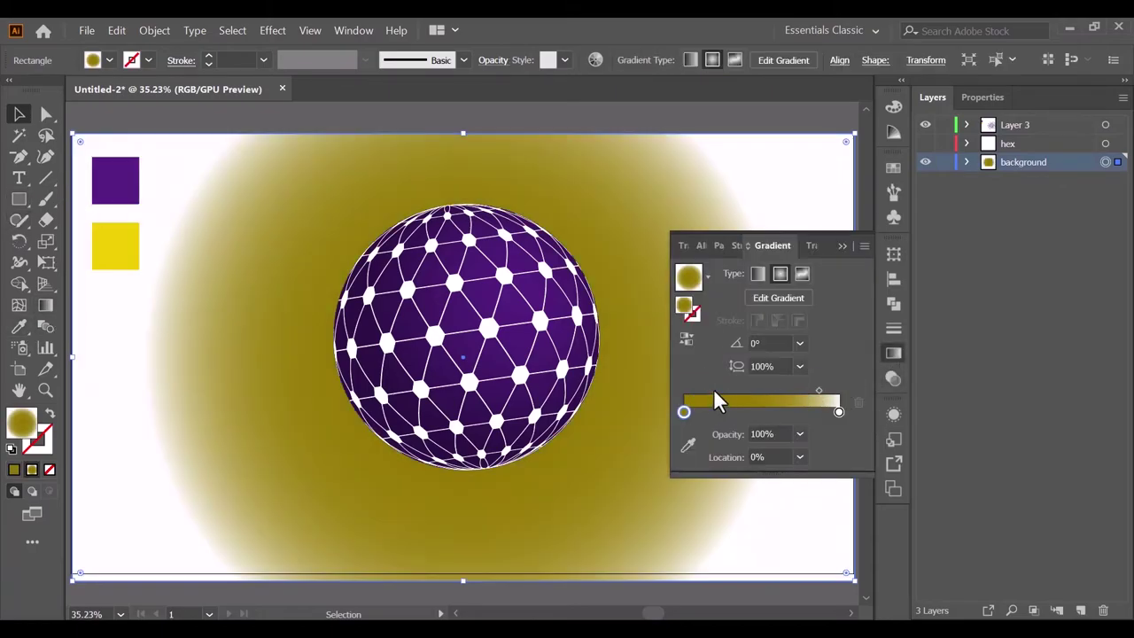
{"action": "left_click", "coordinate": [687, 445]}
{"action": "left_click", "coordinate": [126, 250]}
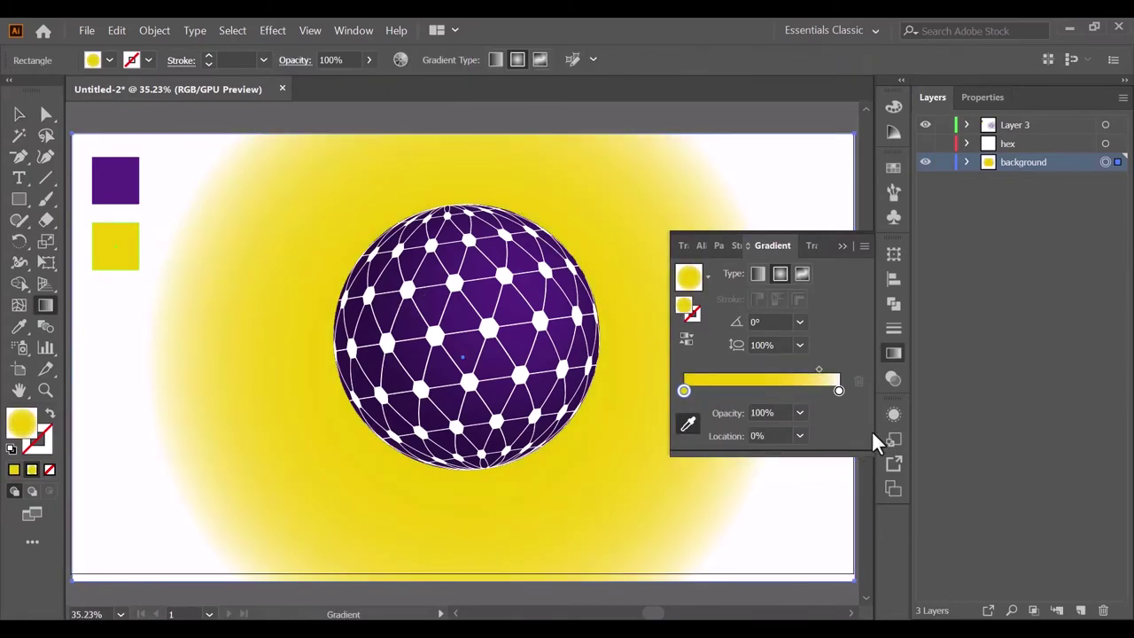
{"action": "left_click", "coordinate": [839, 390]}
{"action": "left_click", "coordinate": [687, 424]}
{"action": "left_click", "coordinate": [129, 179]}
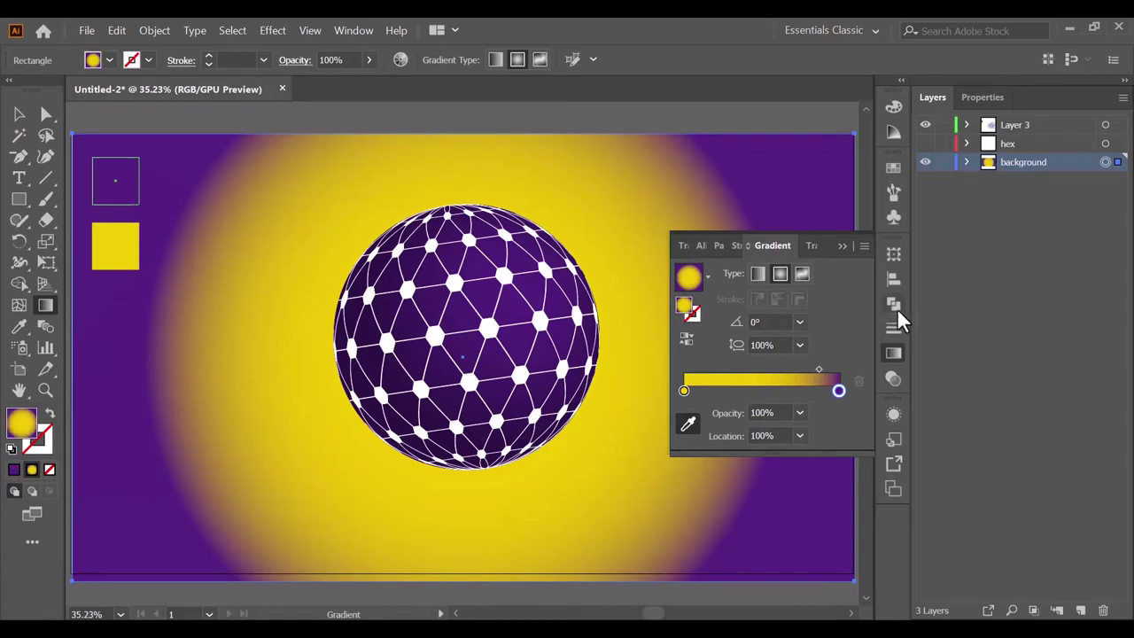
{"action": "left_click_drag", "start_coordinate": [816, 368], "coordinate": [703, 367]}
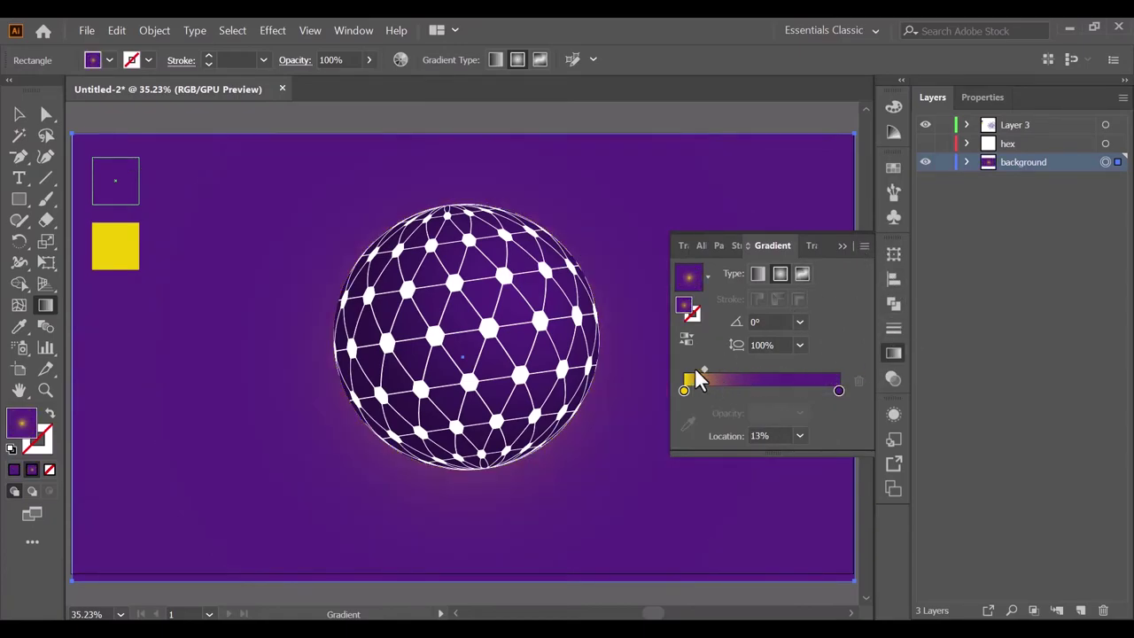
{"action": "left_click_drag", "start_coordinate": [705, 369], "coordinate": [727, 367]}
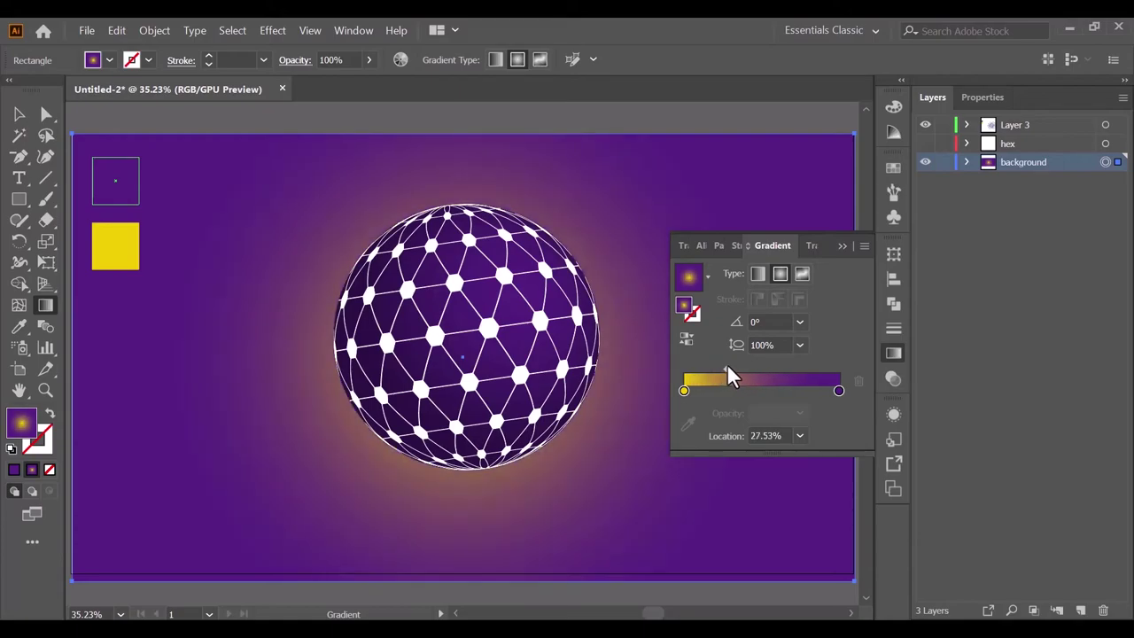
{"action": "left_click", "coordinate": [843, 247]}
{"action": "left_click", "coordinate": [19, 113]}
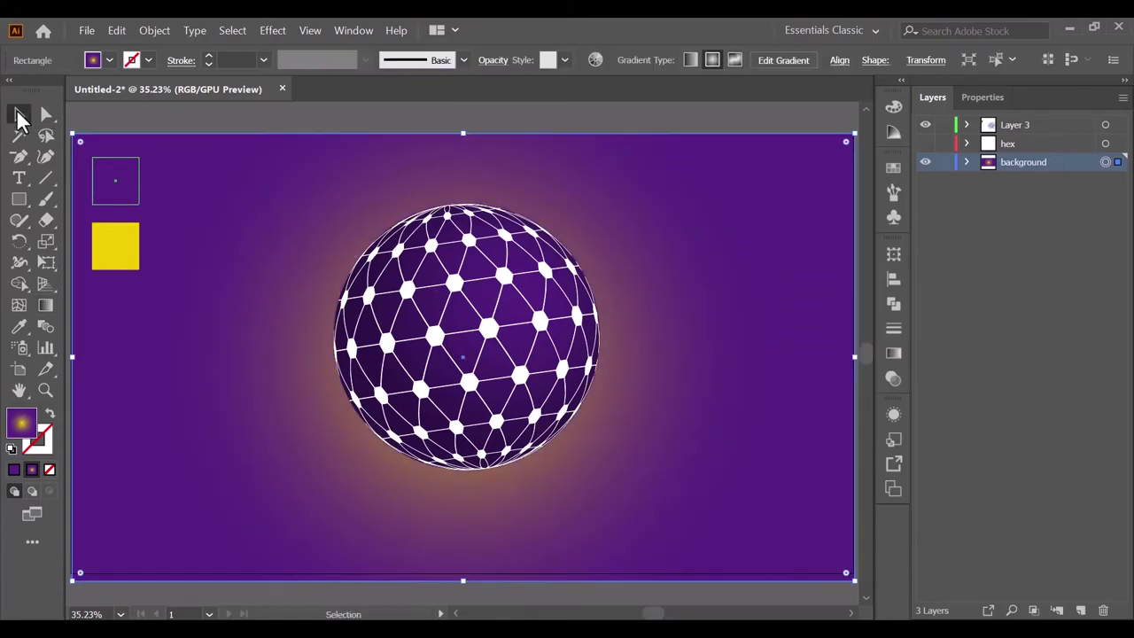
Step: Expand the 3D sphere's appearance with Object > Expand Appearance
{"action": "left_click", "coordinate": [518, 291]}
{"action": "right_click", "coordinate": [513, 288]}
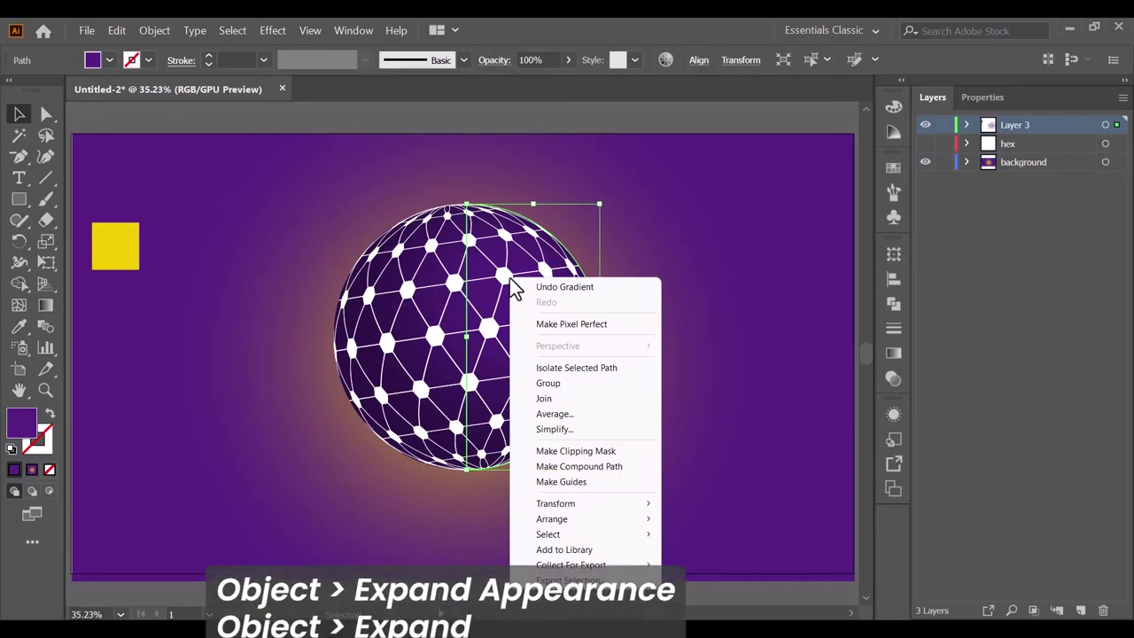
{"action": "left_click", "coordinate": [627, 108]}
{"action": "left_click", "coordinate": [505, 278]}
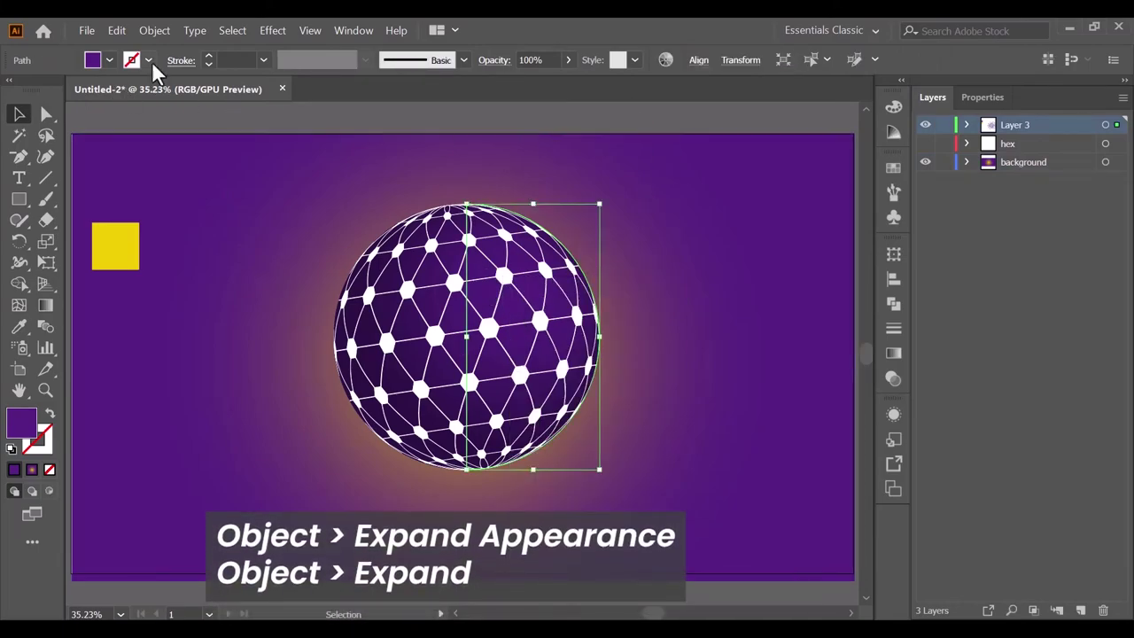
{"action": "left_click", "coordinate": [155, 31]}
{"action": "left_click", "coordinate": [188, 213]}
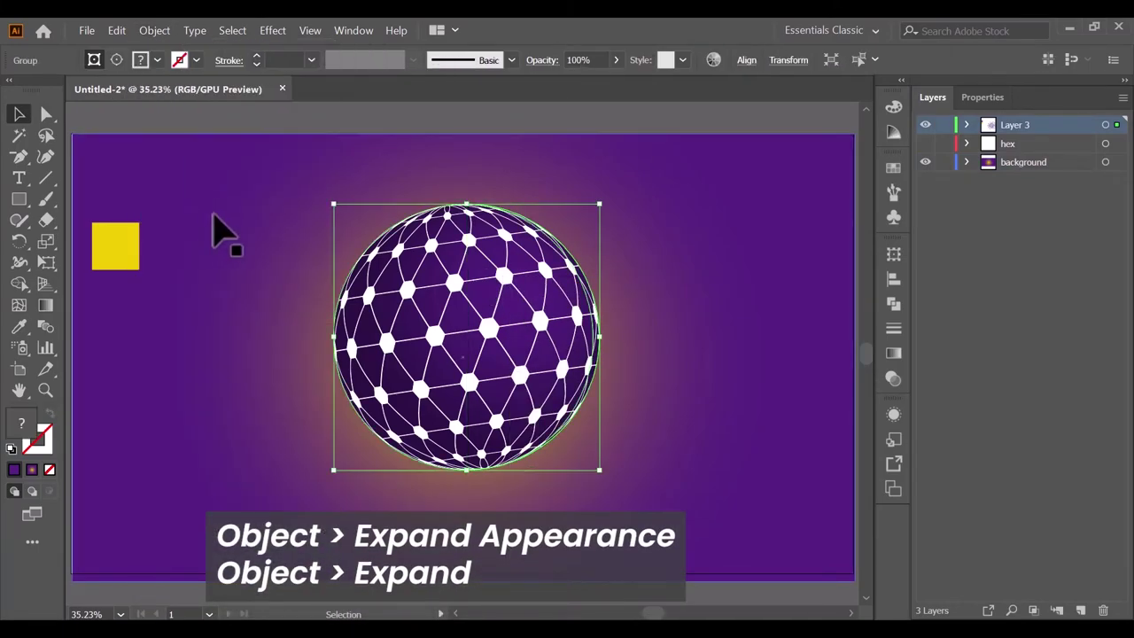
{"action": "left_click", "coordinate": [443, 186]}
Step: Expand the sphere into plain shapes and ungroup it
{"action": "left_click", "coordinate": [500, 273]}
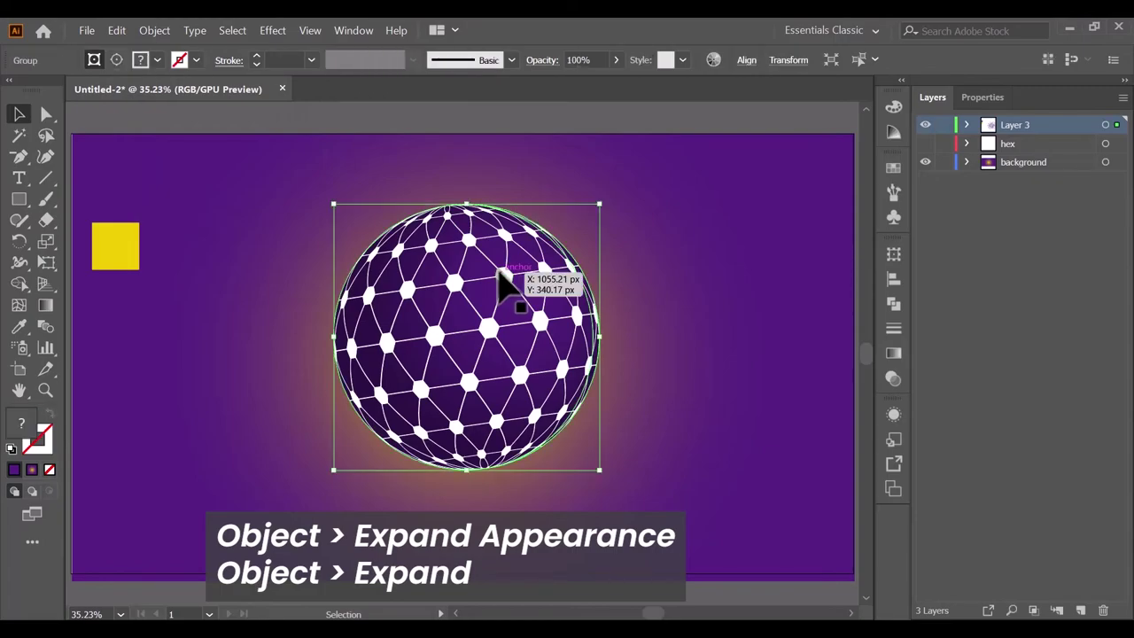
{"action": "left_click", "coordinate": [154, 30]}
{"action": "left_click", "coordinate": [181, 197]}
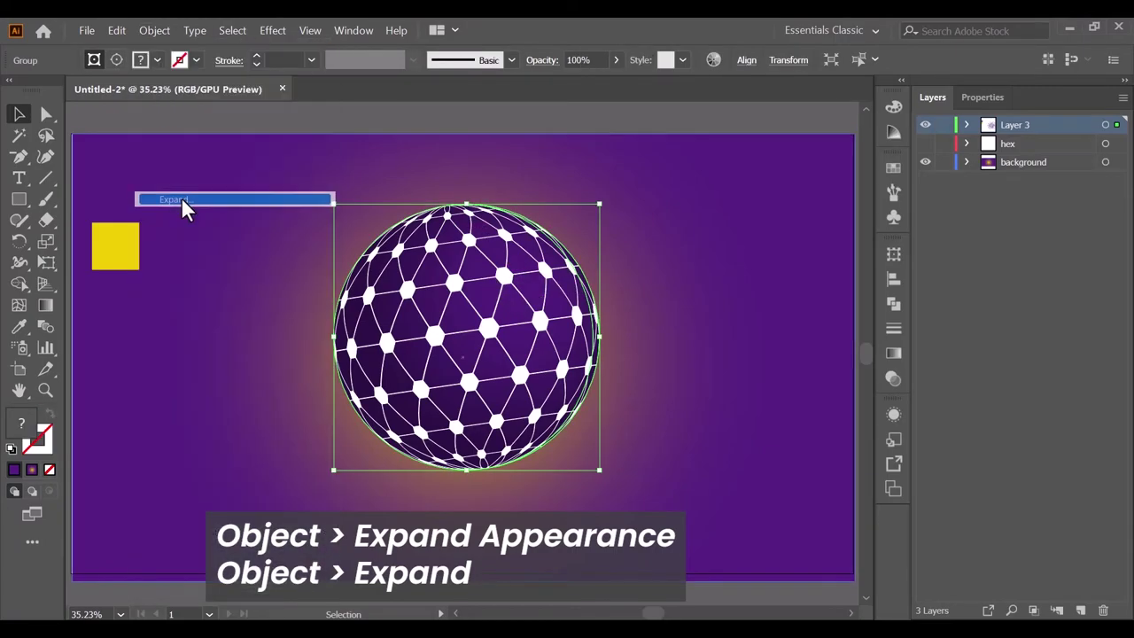
{"action": "left_click", "coordinate": [427, 120]}
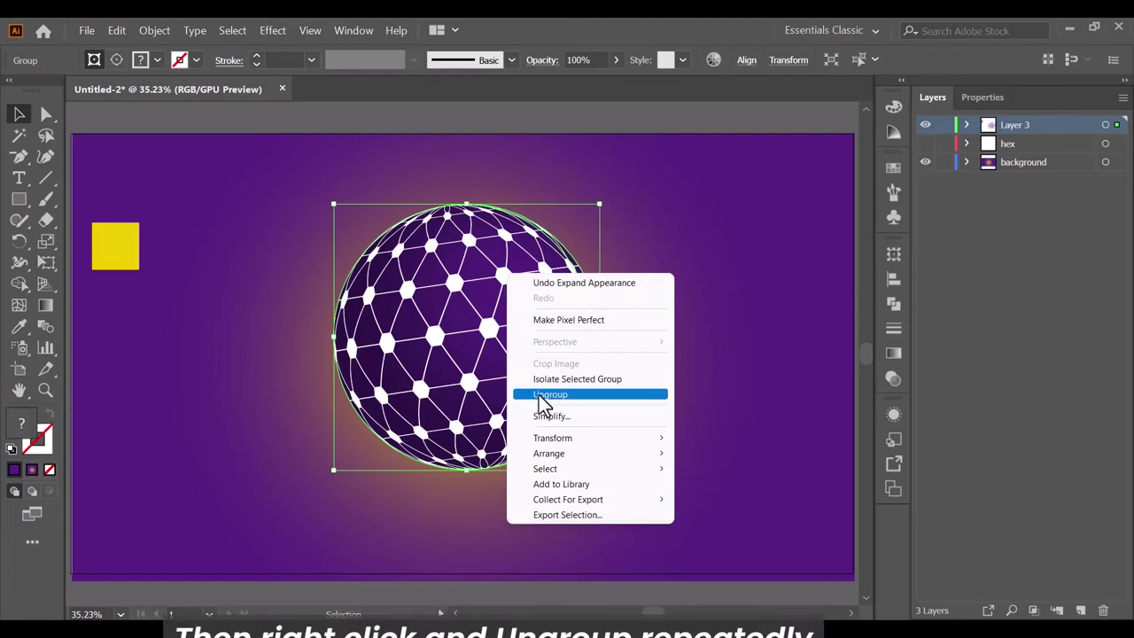
{"action": "left_click", "coordinate": [539, 394]}
Step: Ungroup the sphere once more and release its clipping mask
{"action": "left_click", "coordinate": [552, 127]}
{"action": "left_click", "coordinate": [518, 288]}
{"action": "right_click", "coordinate": [508, 275]}
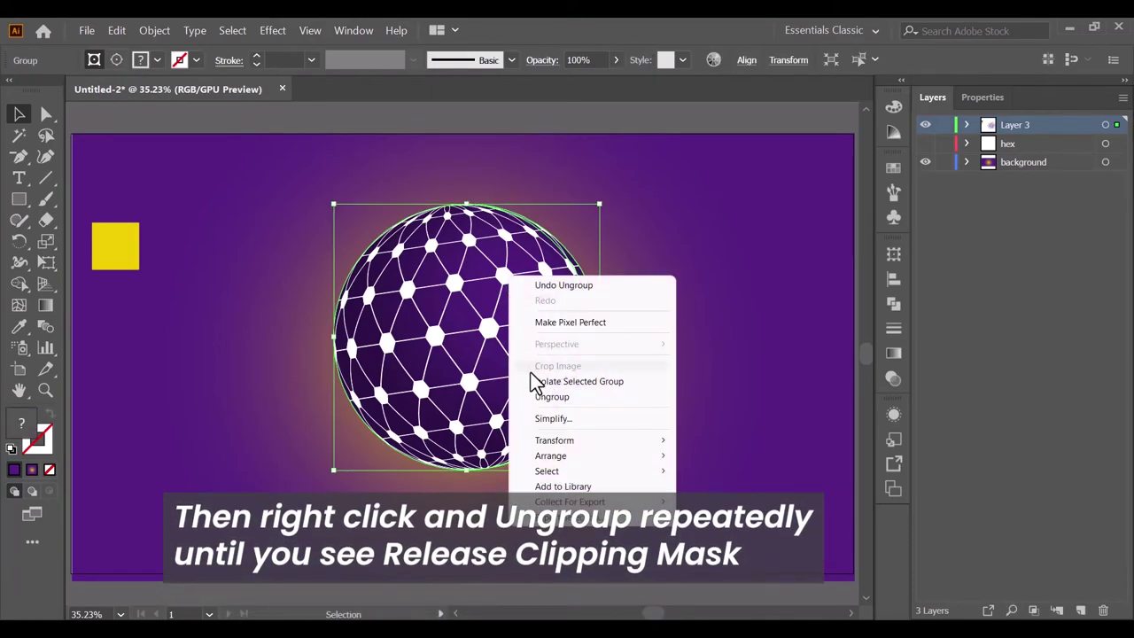
{"action": "left_click", "coordinate": [536, 391]}
{"action": "right_click", "coordinate": [497, 328]}
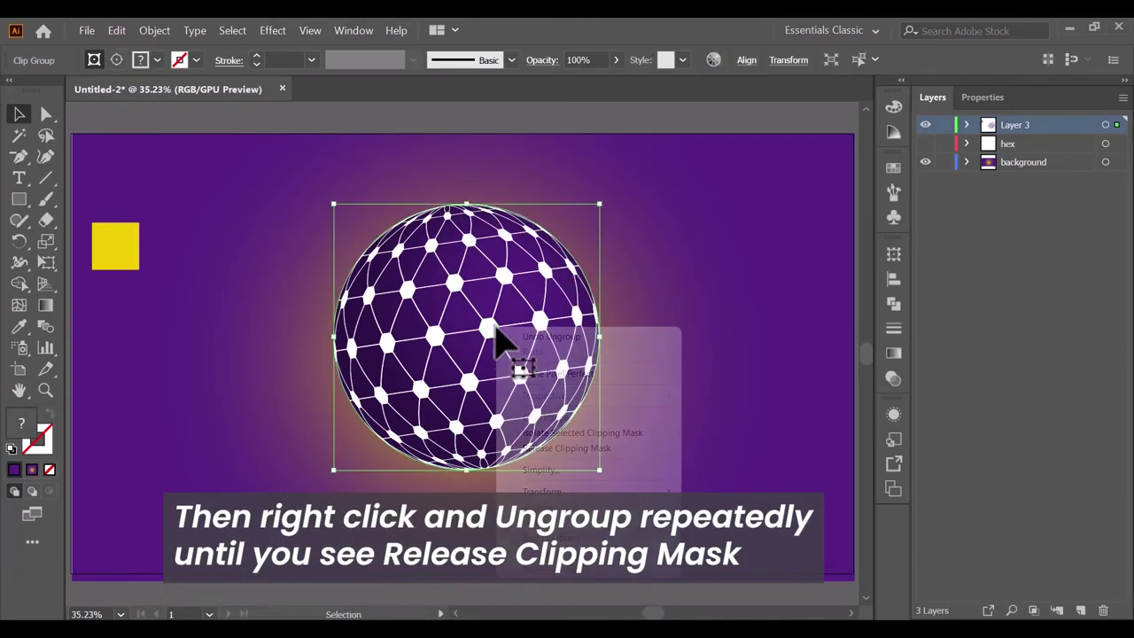
{"action": "left_click", "coordinate": [544, 447]}
{"action": "left_click", "coordinate": [592, 189]}
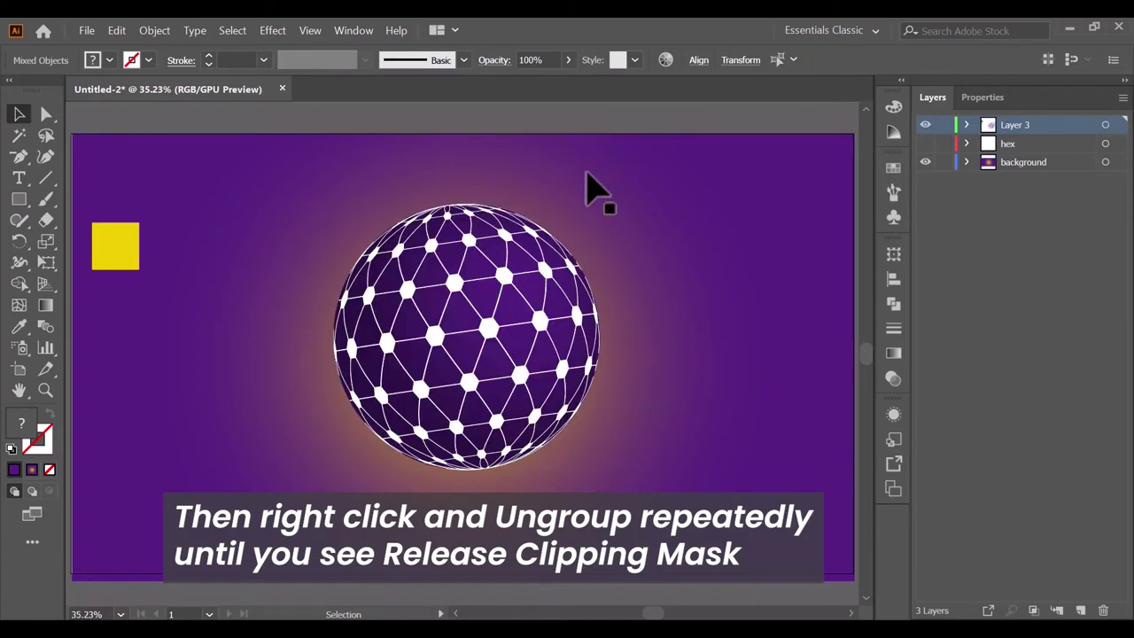
Step: Recolour the hex network from the yellow swatch with the Eyedropper, and add a new top layer
{"action": "left_click", "coordinate": [506, 288]}
{"action": "left_click", "coordinate": [19, 326]}
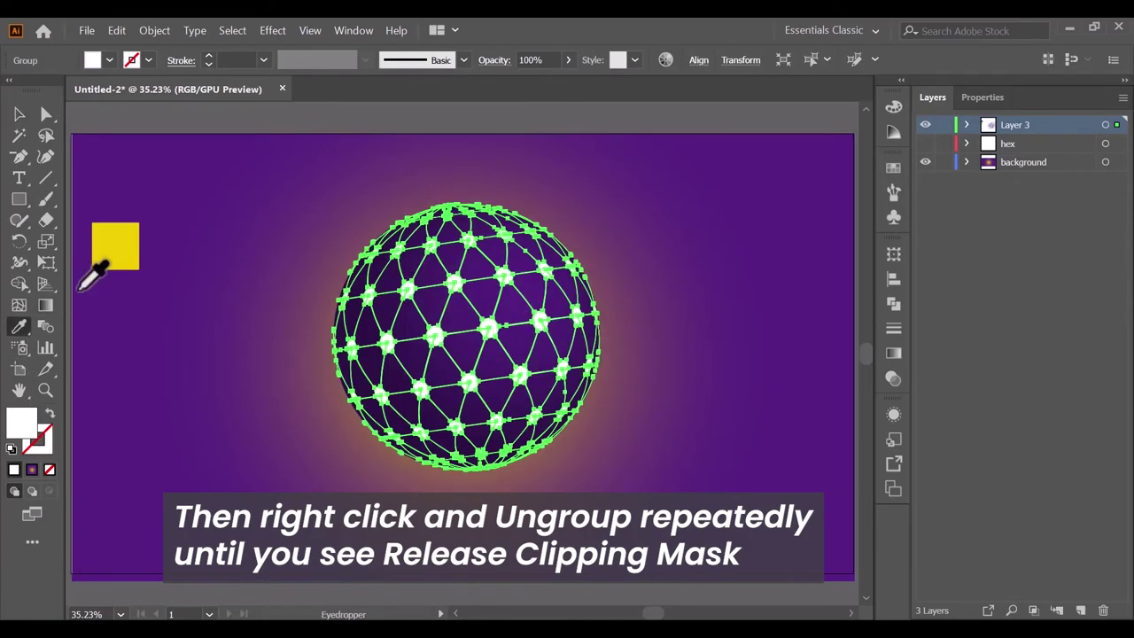
{"action": "left_click", "coordinate": [120, 252]}
{"action": "key", "text": "v"}
{"action": "left_click", "coordinate": [483, 181]}
{"action": "left_click", "coordinate": [786, 375]}
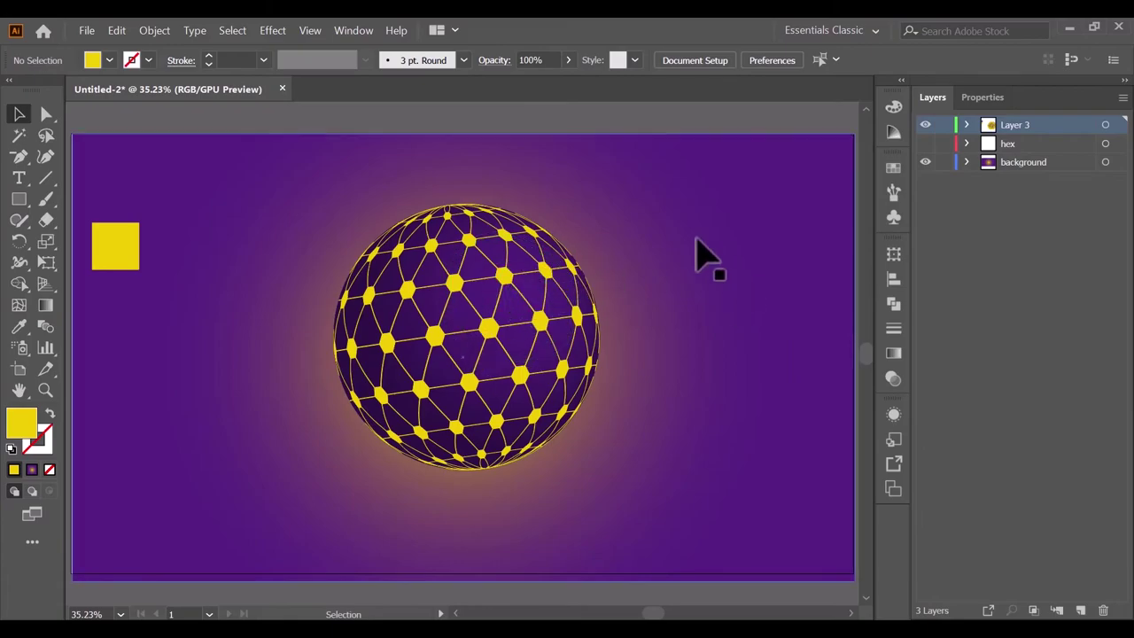
{"action": "left_click", "coordinate": [1082, 610]}
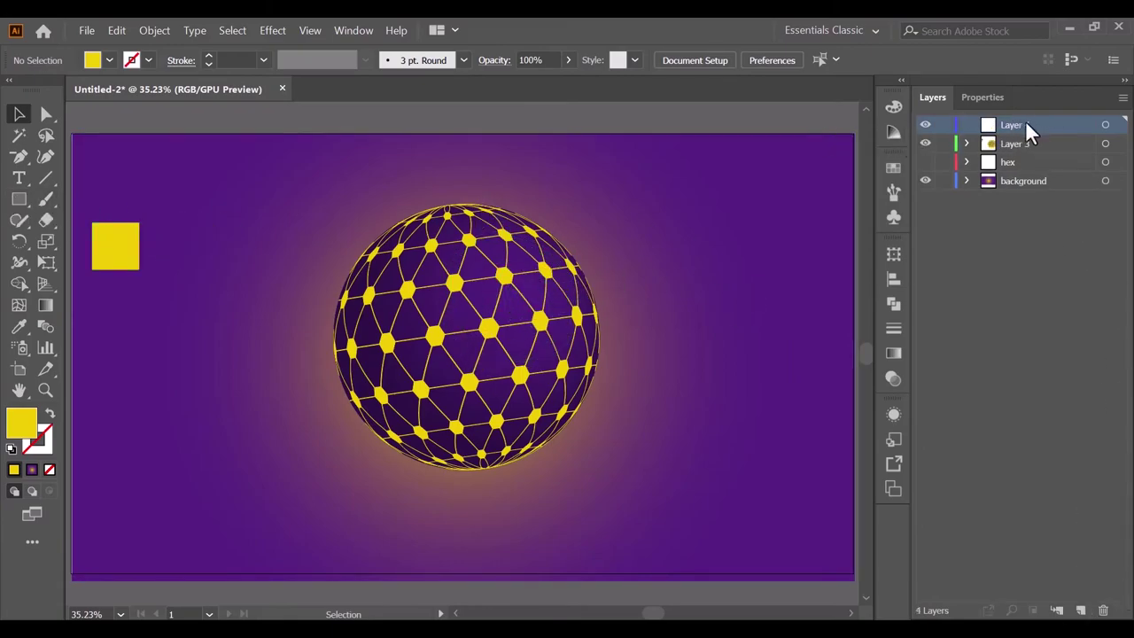
Step: Rename Layer 3 to 'sphere' and Layer 4 to 'shine'
{"action": "left_click", "coordinate": [1013, 147]}
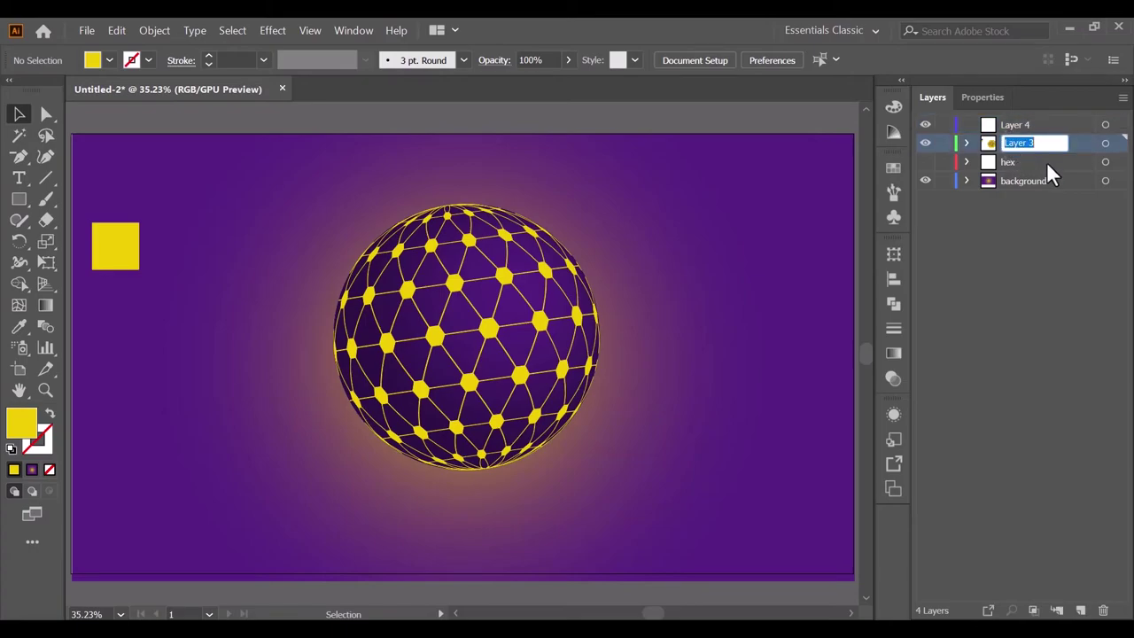
{"action": "type", "text": "spher"}
{"action": "key", "text": "Return"}
{"action": "double_click", "coordinate": [1034, 124]}
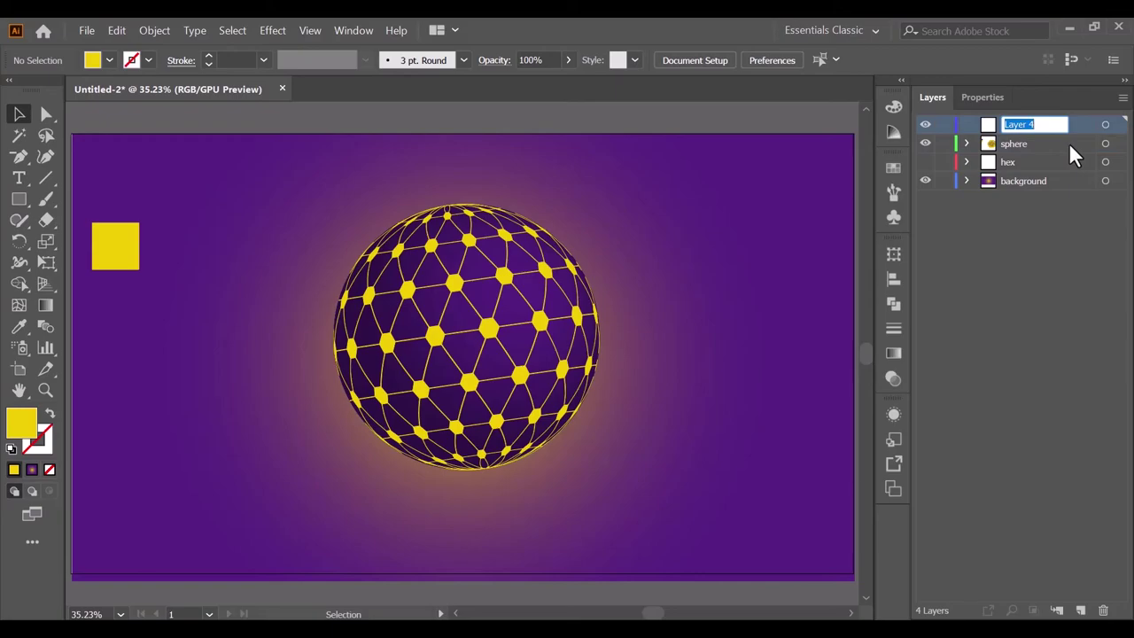
{"action": "type", "text": "shine"}
{"action": "key", "text": "Return"}
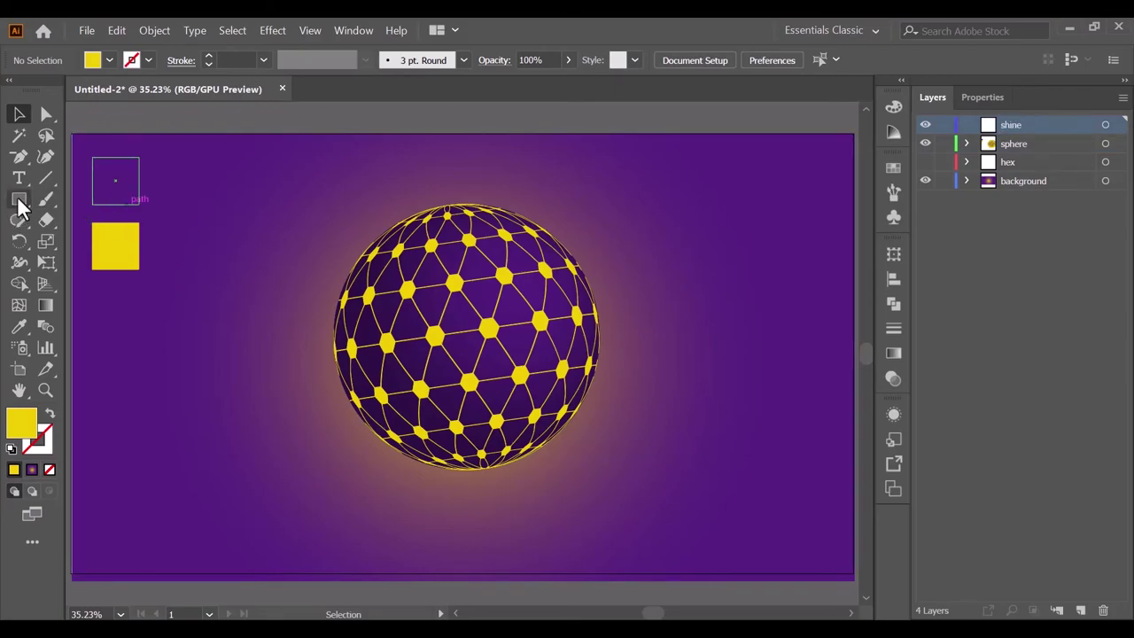
Step: Draw a yellow circle on the shine layer and position it exactly over the sphere
{"action": "left_click_drag", "start_coordinate": [20, 199], "coordinate": [67, 239]}
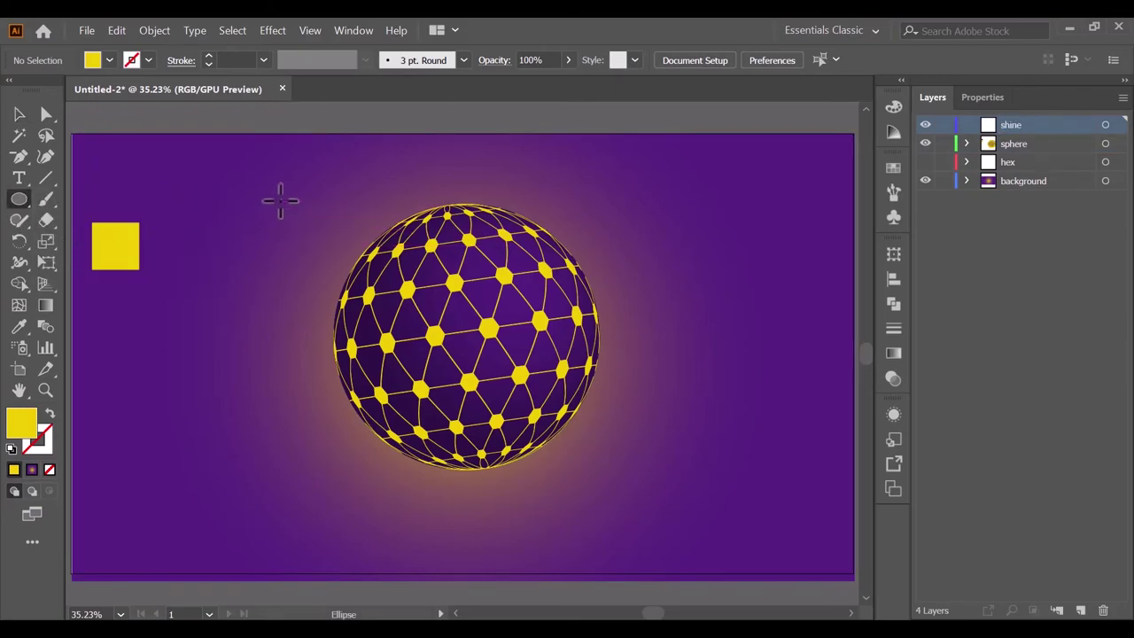
{"action": "left_click_drag", "start_coordinate": [280, 201], "coordinate": [546, 466]}
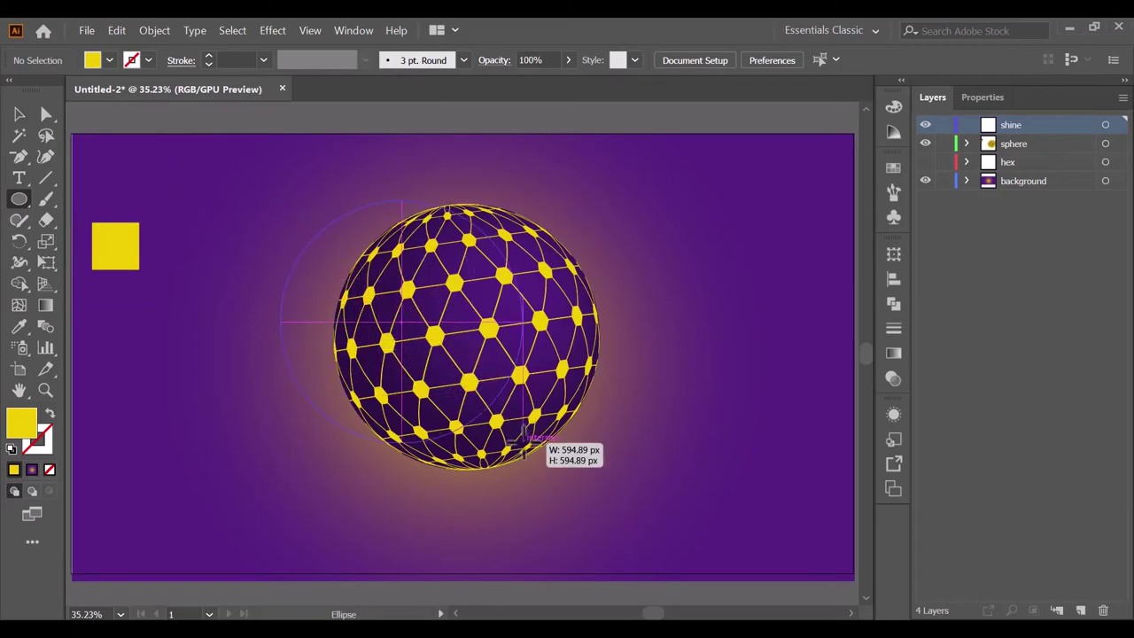
{"action": "left_click", "coordinate": [18, 112]}
{"action": "left_click_drag", "start_coordinate": [485, 348], "coordinate": [539, 352]}
Step: Give the circle a radial black-to-white gradient with its midpoint at 87%
{"action": "left_click", "coordinate": [893, 352]}
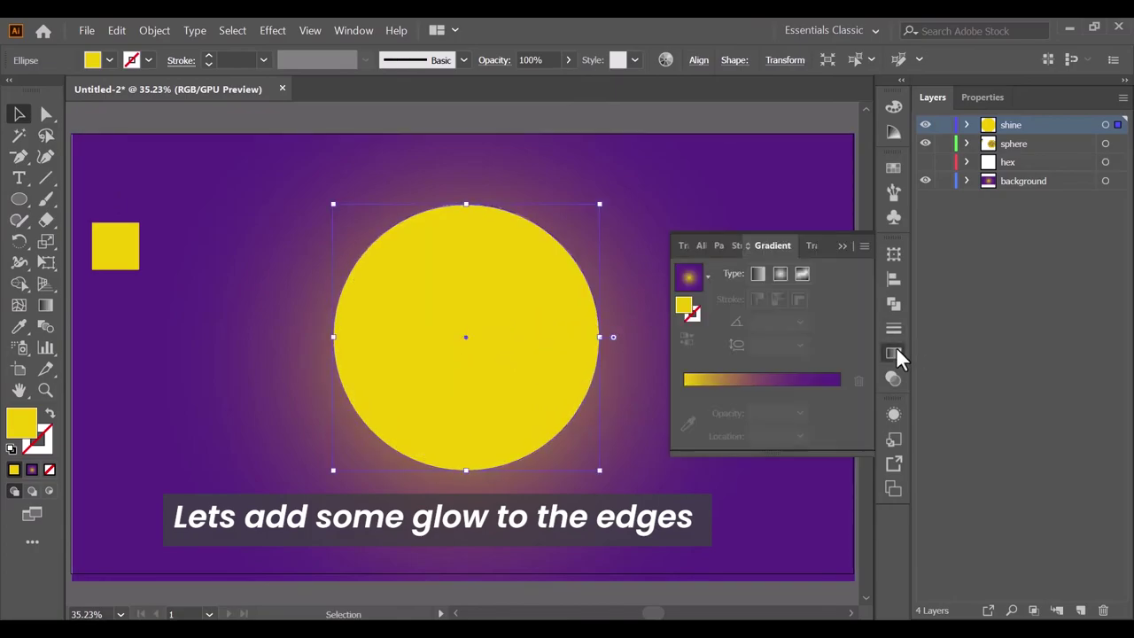
{"action": "left_click", "coordinate": [721, 379]}
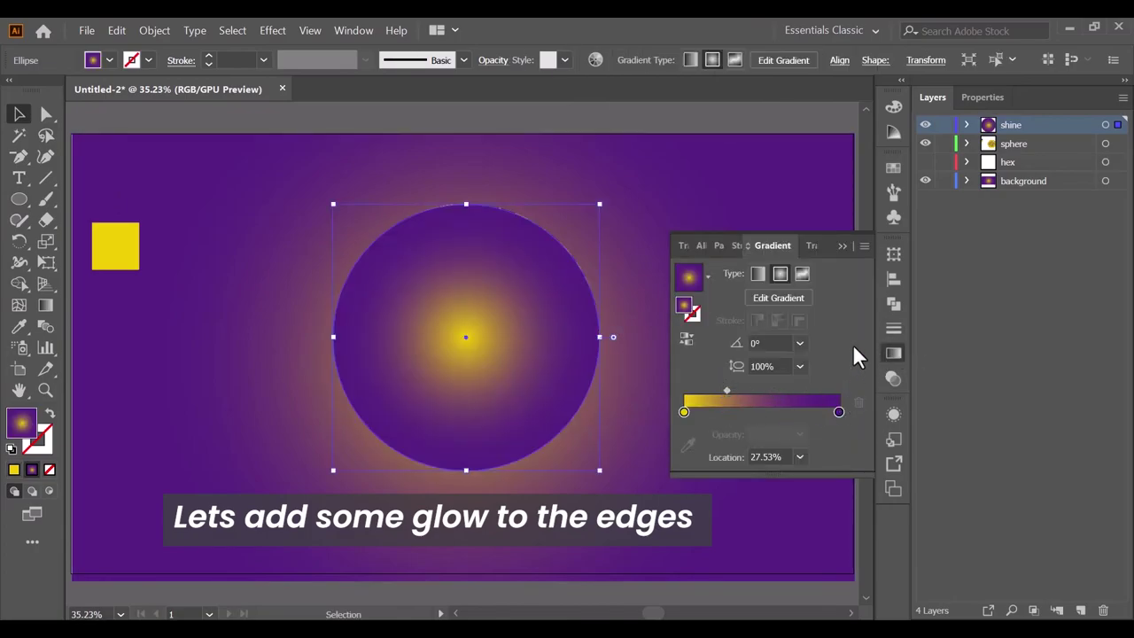
{"action": "double_click", "coordinate": [684, 412]}
{"action": "left_click", "coordinate": [639, 568]}
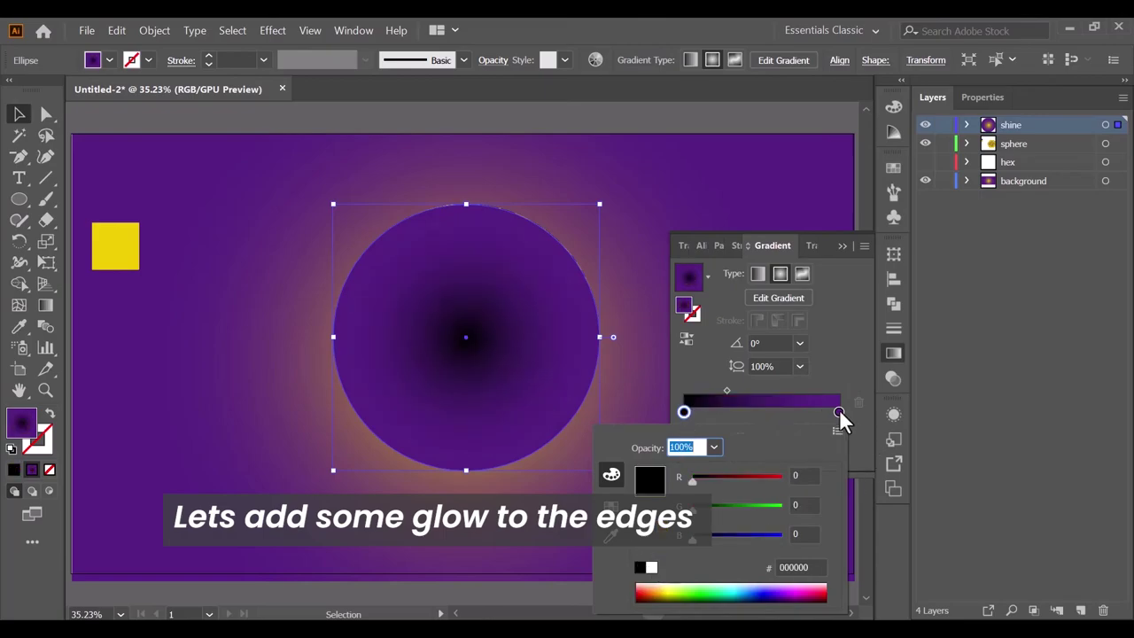
{"action": "left_click", "coordinate": [840, 413]}
{"action": "double_click", "coordinate": [835, 412]}
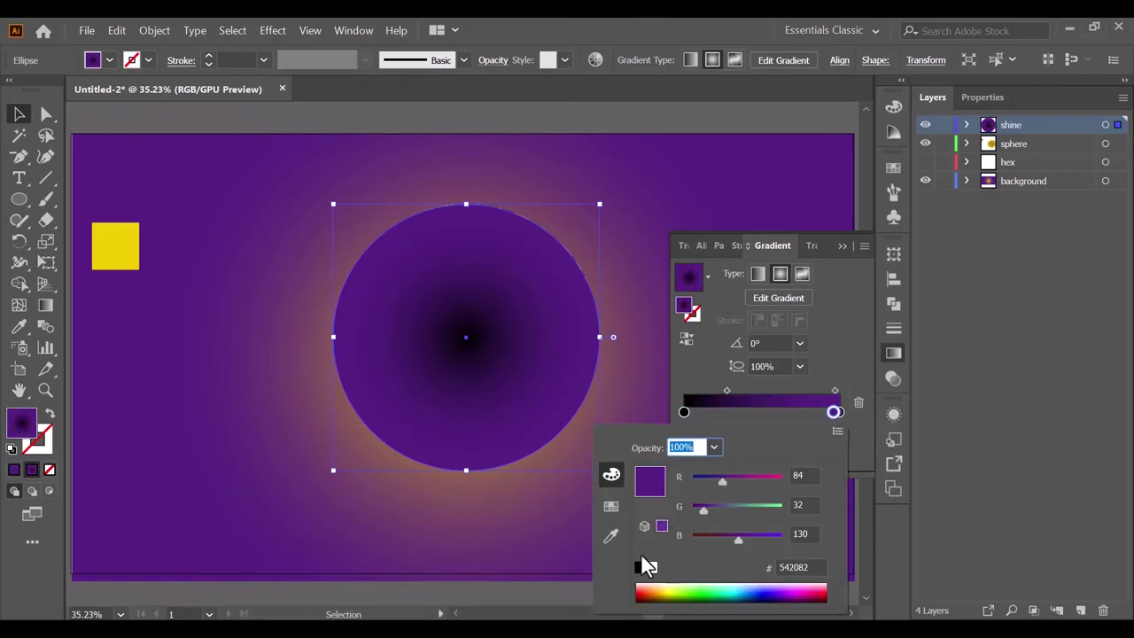
{"action": "left_click", "coordinate": [644, 565]}
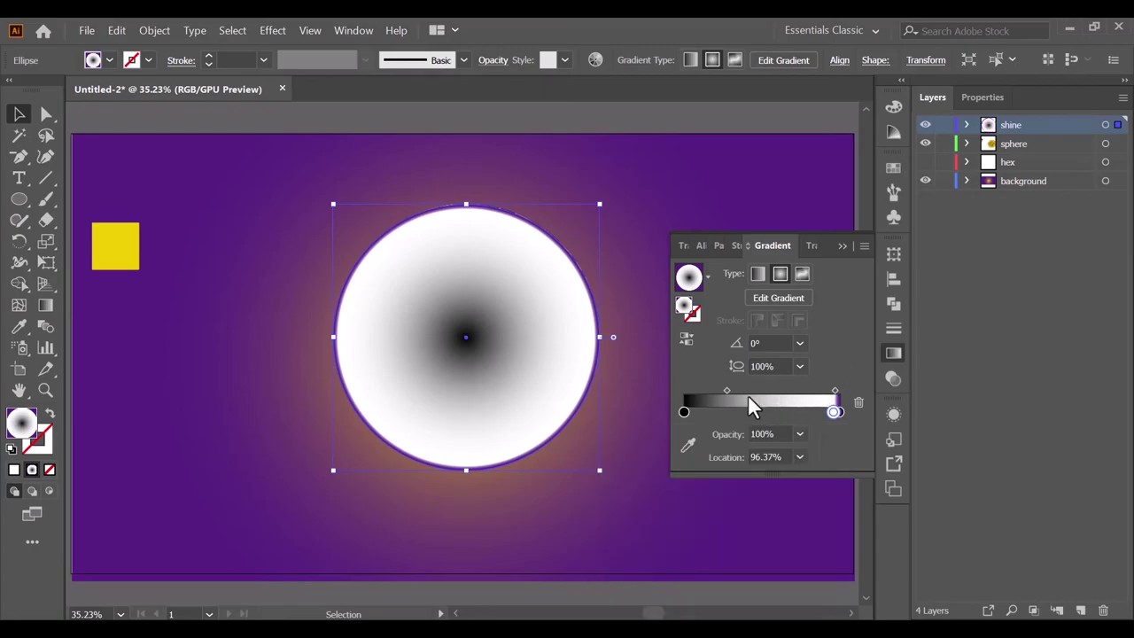
{"action": "left_click_drag", "start_coordinate": [727, 390], "coordinate": [840, 389]}
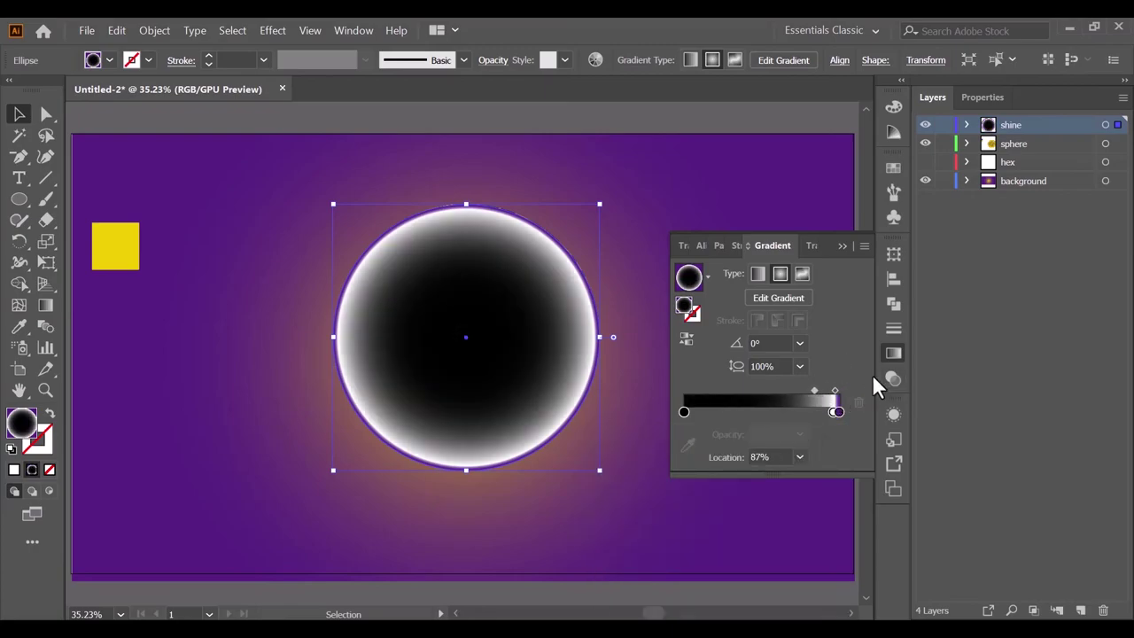
Step: Extend the gradient's white end slightly past the circle's edge with the Gradient tool
{"action": "left_click", "coordinate": [843, 246]}
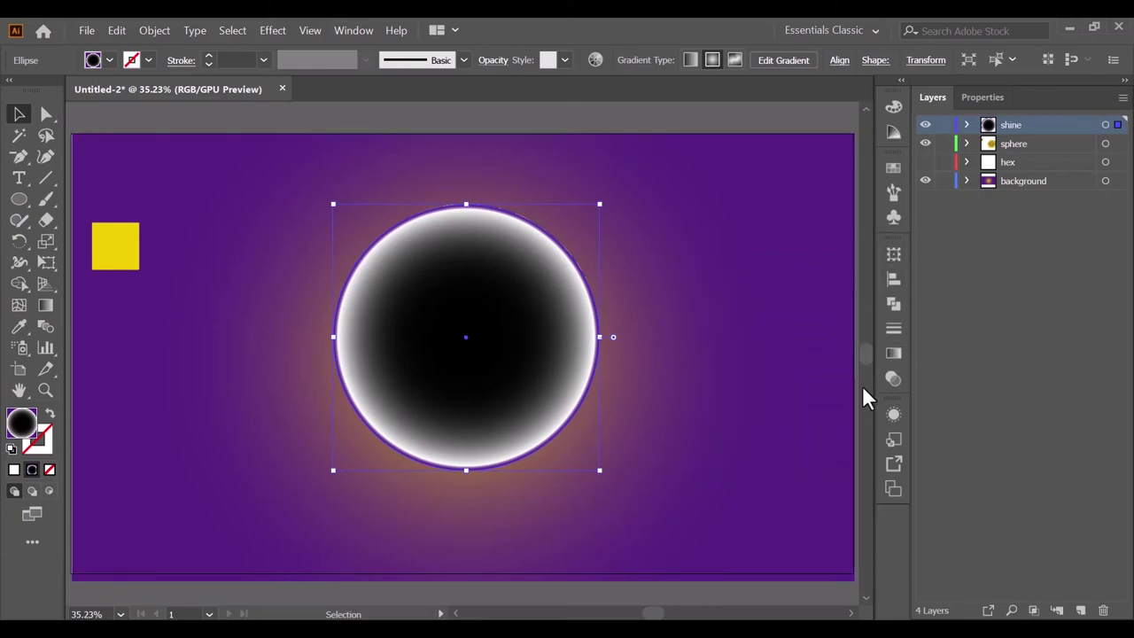
{"action": "left_click", "coordinate": [893, 353]}
{"action": "left_click", "coordinate": [838, 410]}
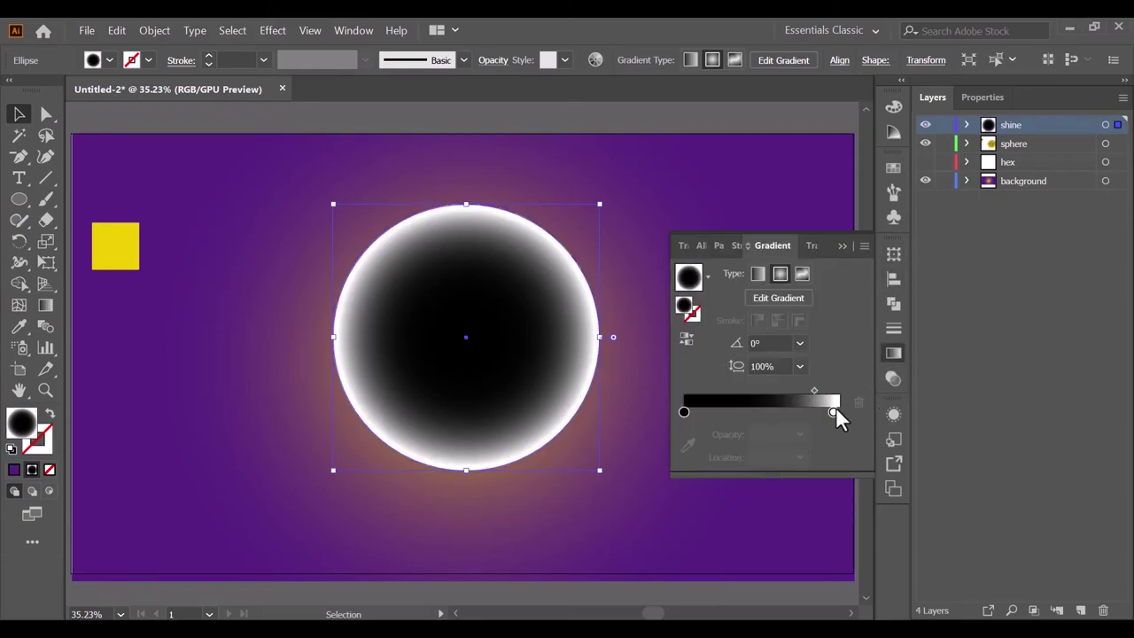
{"action": "left_click", "coordinate": [820, 391]}
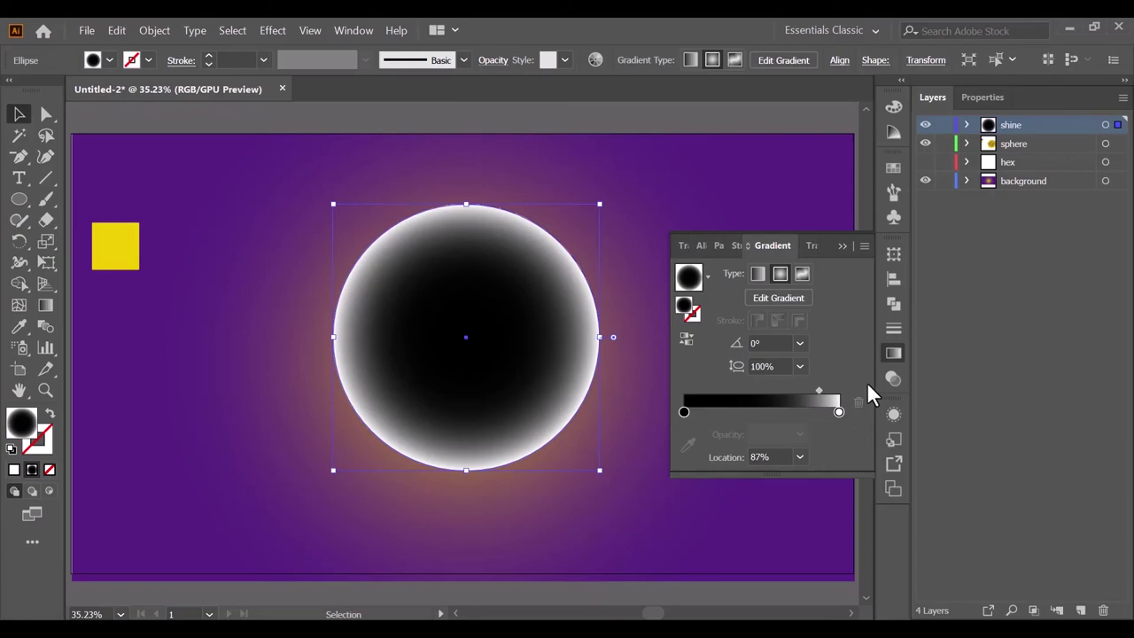
{"action": "left_click", "coordinate": [843, 246]}
{"action": "left_click", "coordinate": [45, 305]}
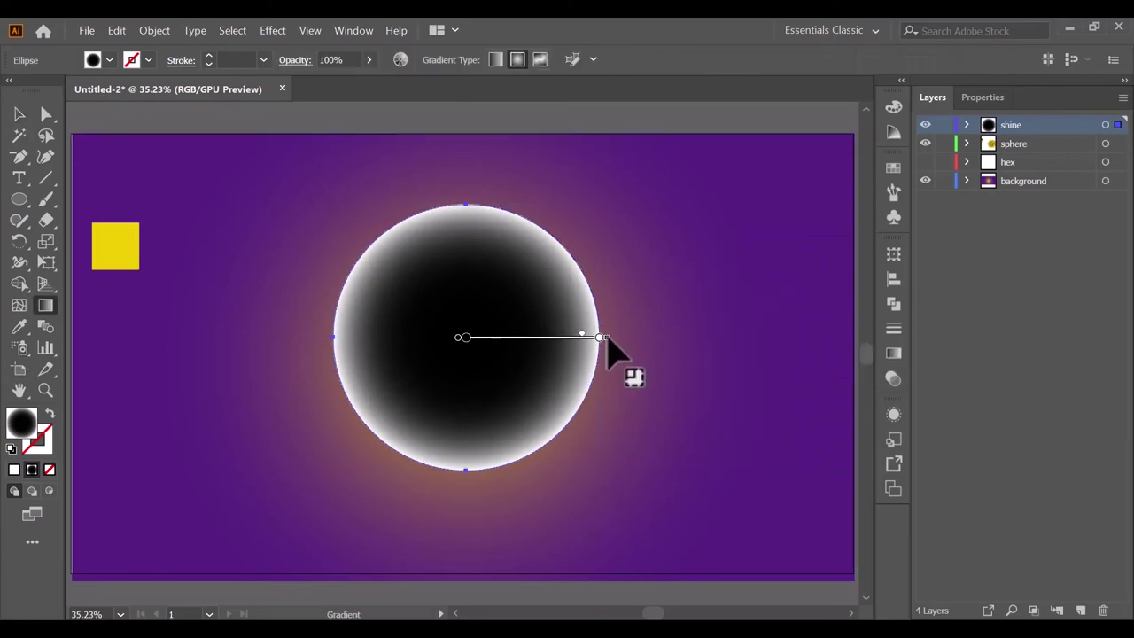
{"action": "left_click_drag", "start_coordinate": [606, 337], "coordinate": [630, 340]}
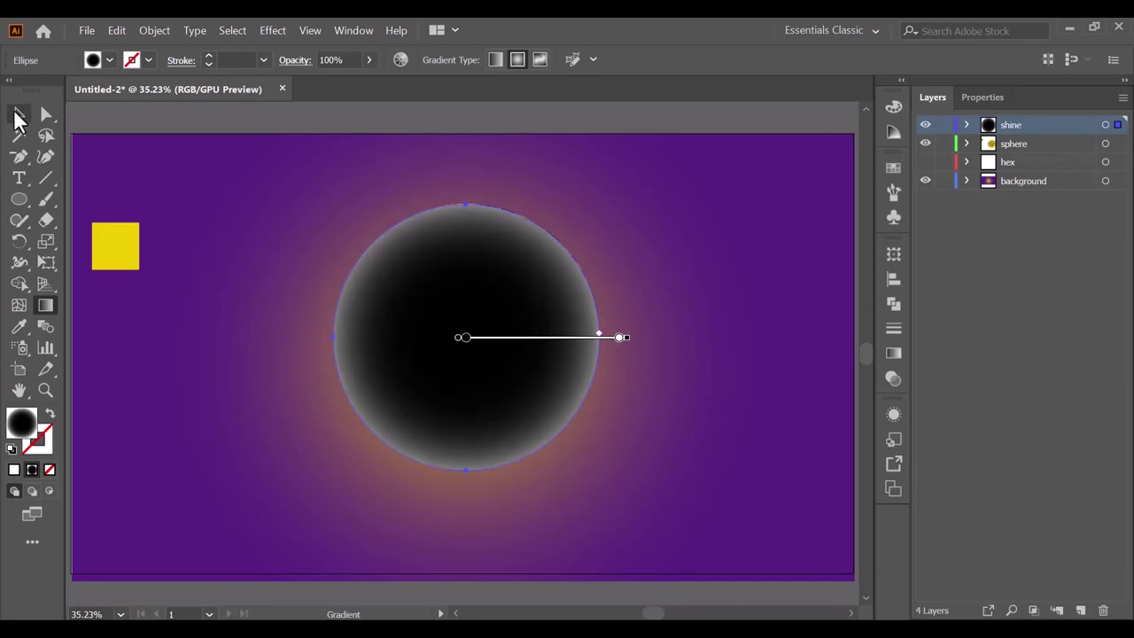
{"action": "left_click", "coordinate": [19, 117]}
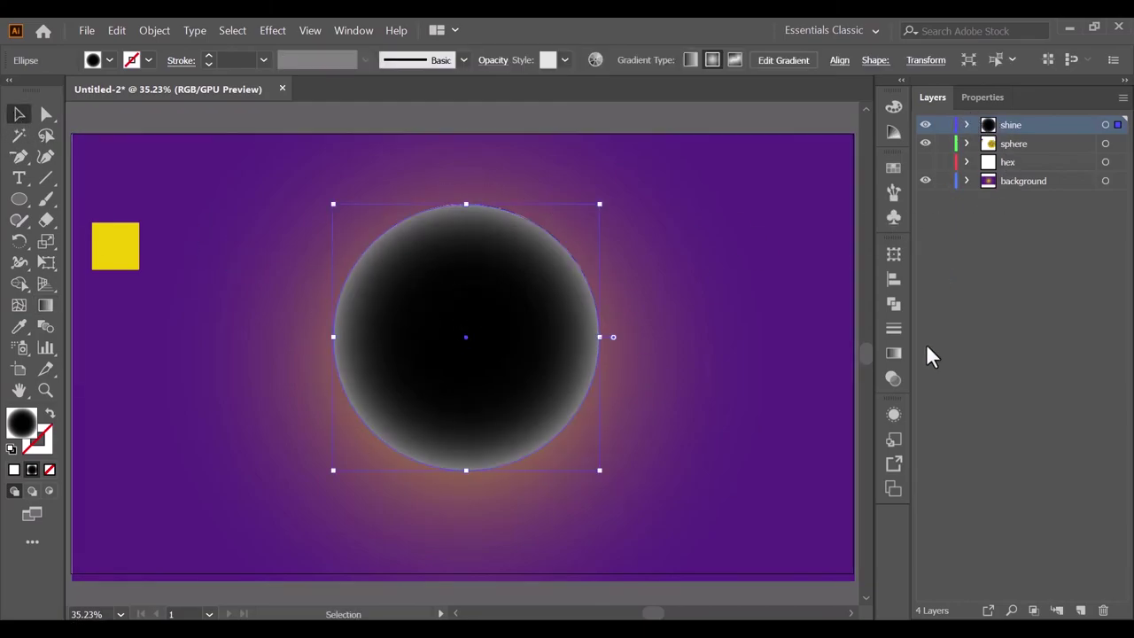
Step: Set the shine circle's transparency to Screen blend mode at 34% opacity
{"action": "left_click", "coordinate": [895, 414]}
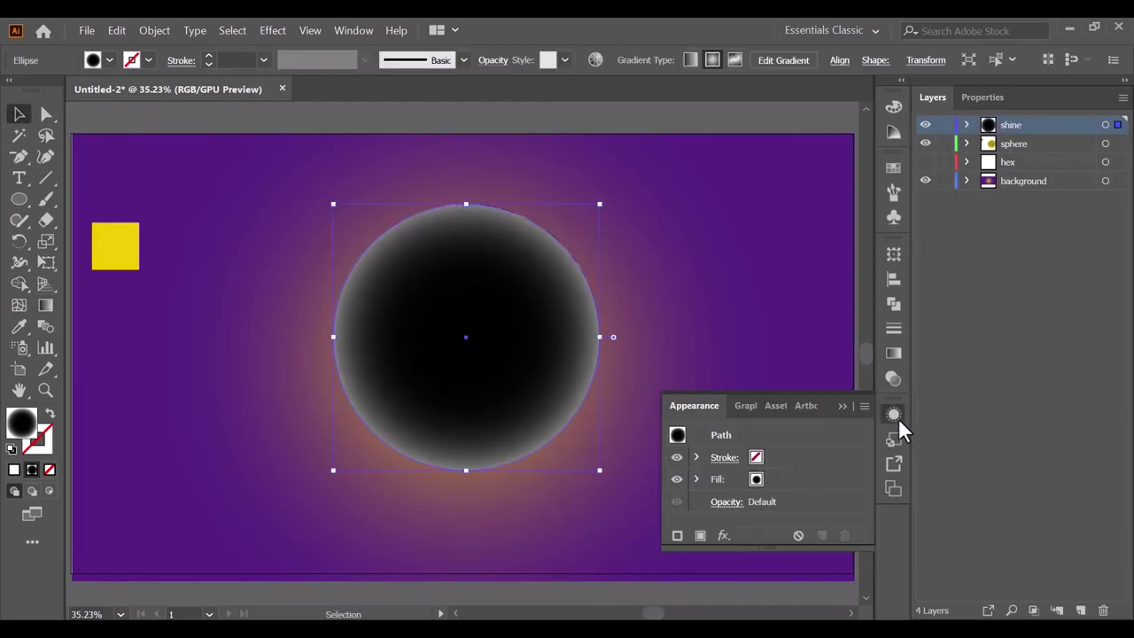
{"action": "left_click", "coordinate": [728, 503]}
{"action": "left_click", "coordinate": [619, 370]}
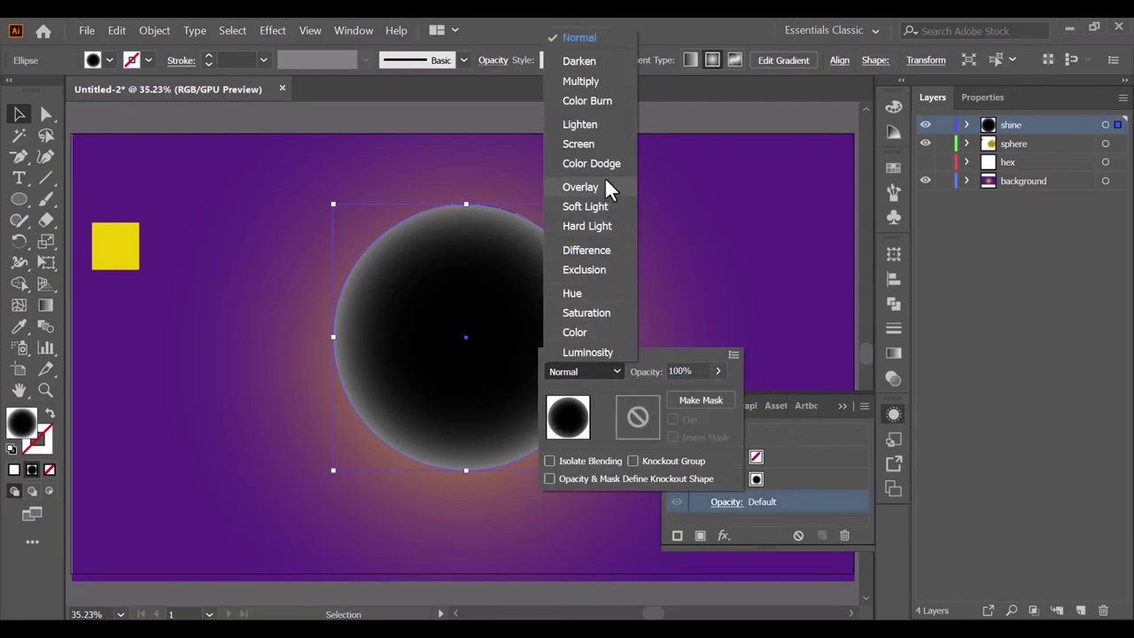
{"action": "left_click", "coordinate": [583, 81]}
{"action": "left_click", "coordinate": [619, 372]}
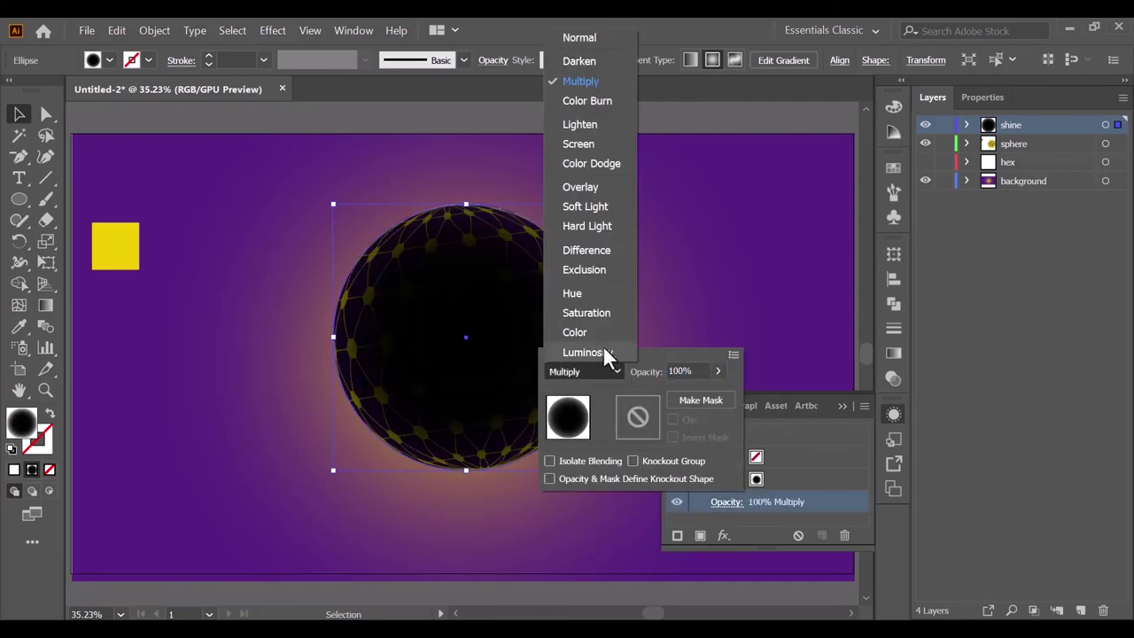
{"action": "left_click", "coordinate": [592, 145]}
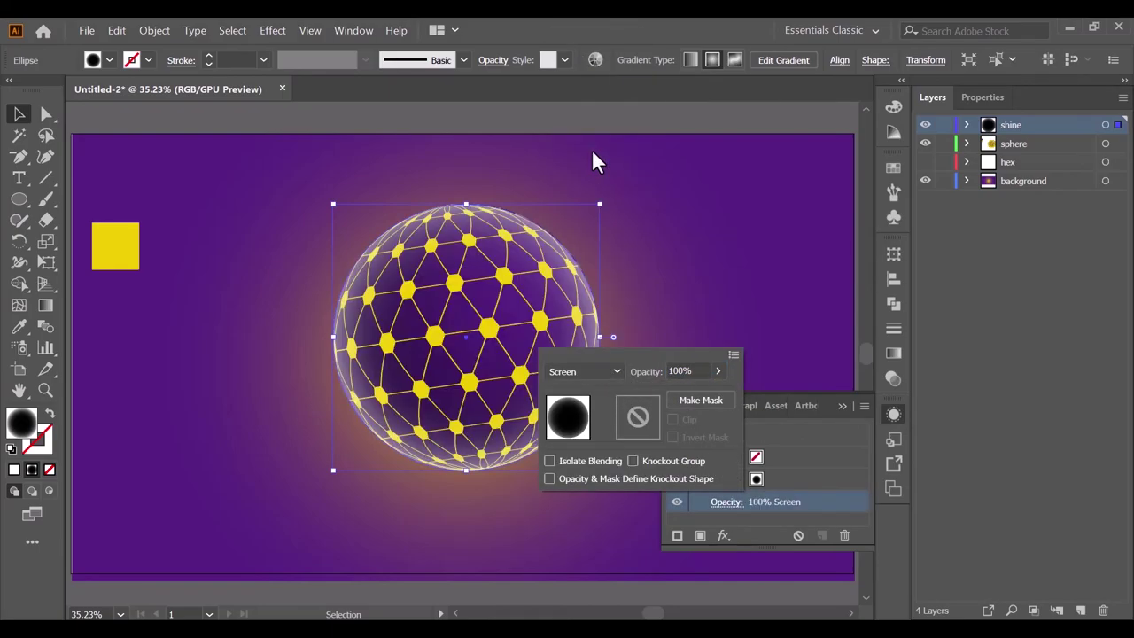
{"action": "left_click", "coordinate": [718, 371]}
{"action": "left_click_drag", "start_coordinate": [693, 393], "coordinate": [678, 388]}
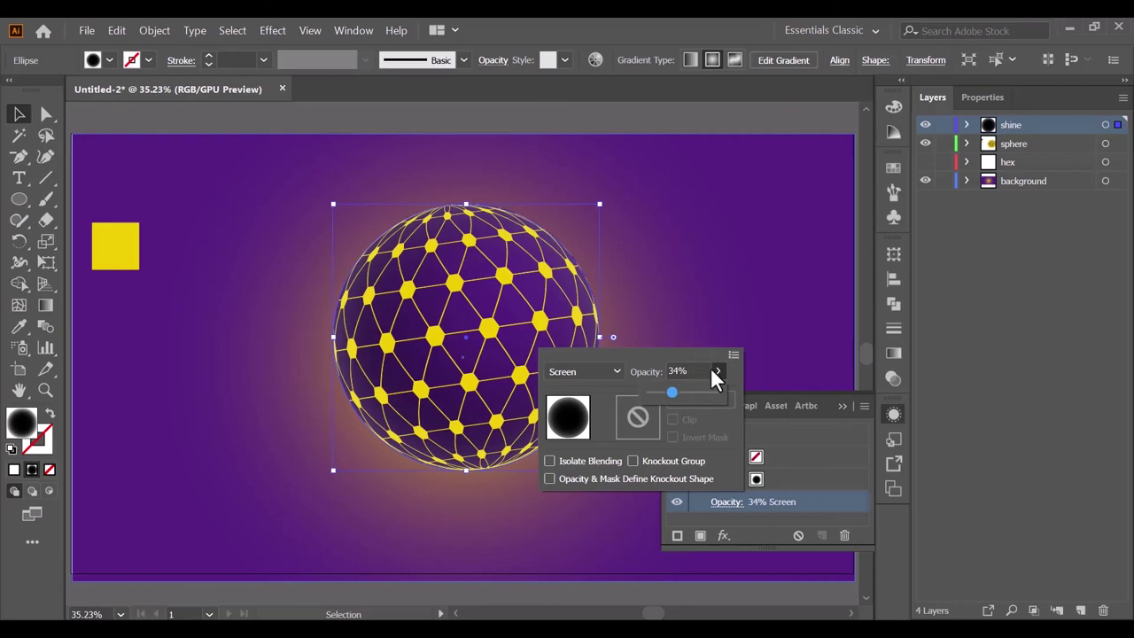
{"action": "left_click", "coordinate": [845, 400]}
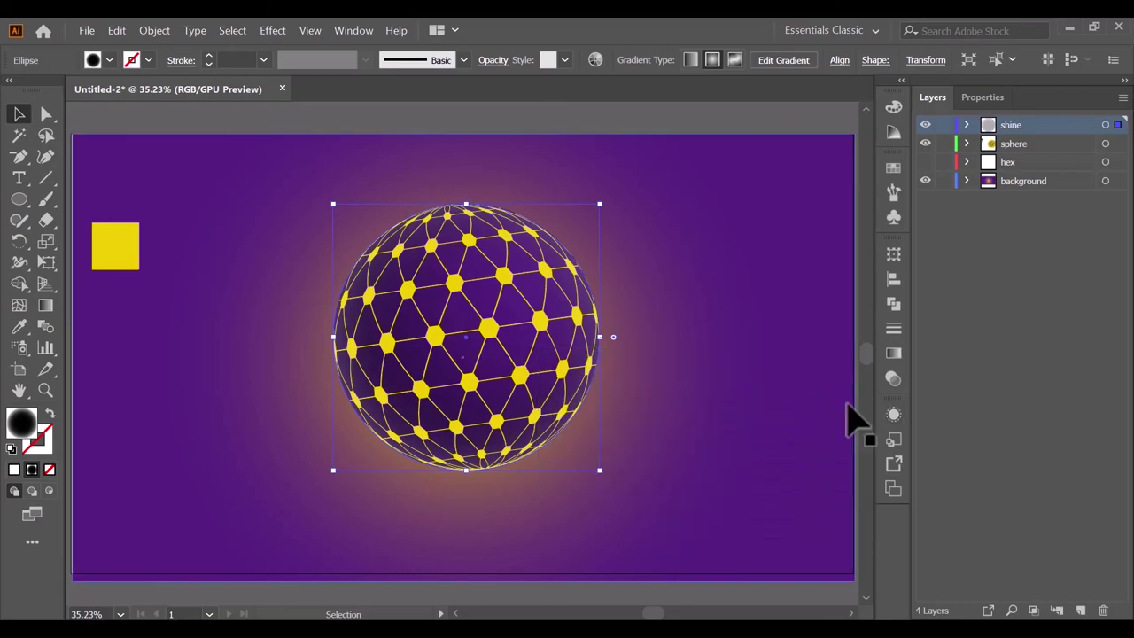
{"action": "left_click", "coordinate": [681, 129]}
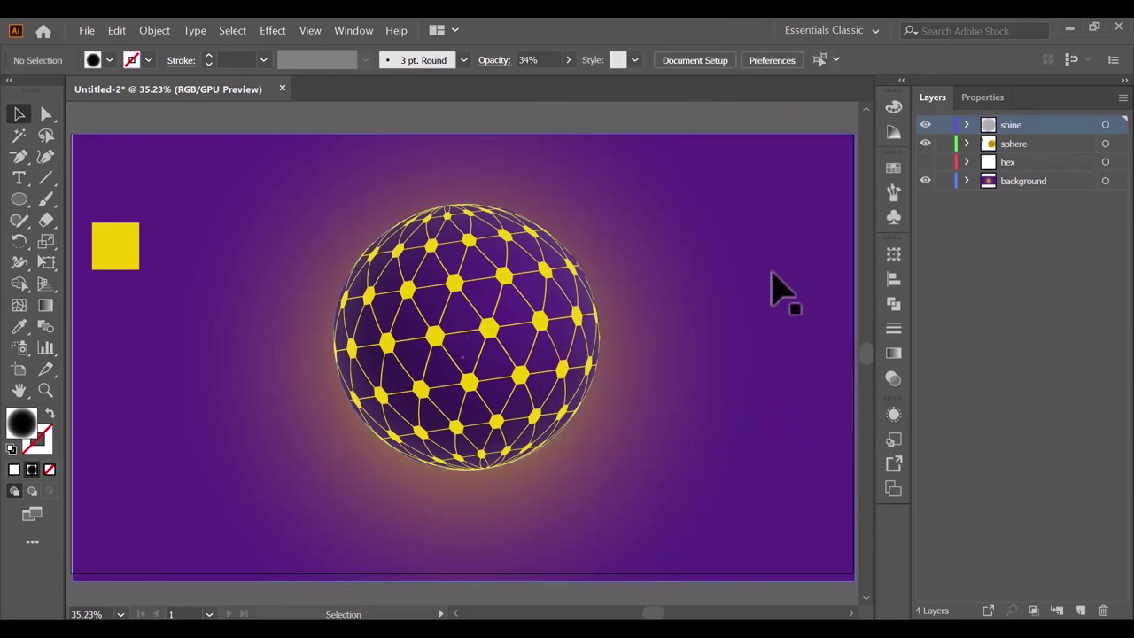
Step: Delete the leftover yellow square at the top-left and zoom out to show the whole artboard
{"action": "left_click", "coordinate": [129, 259]}
{"action": "key", "text": "Delete"}
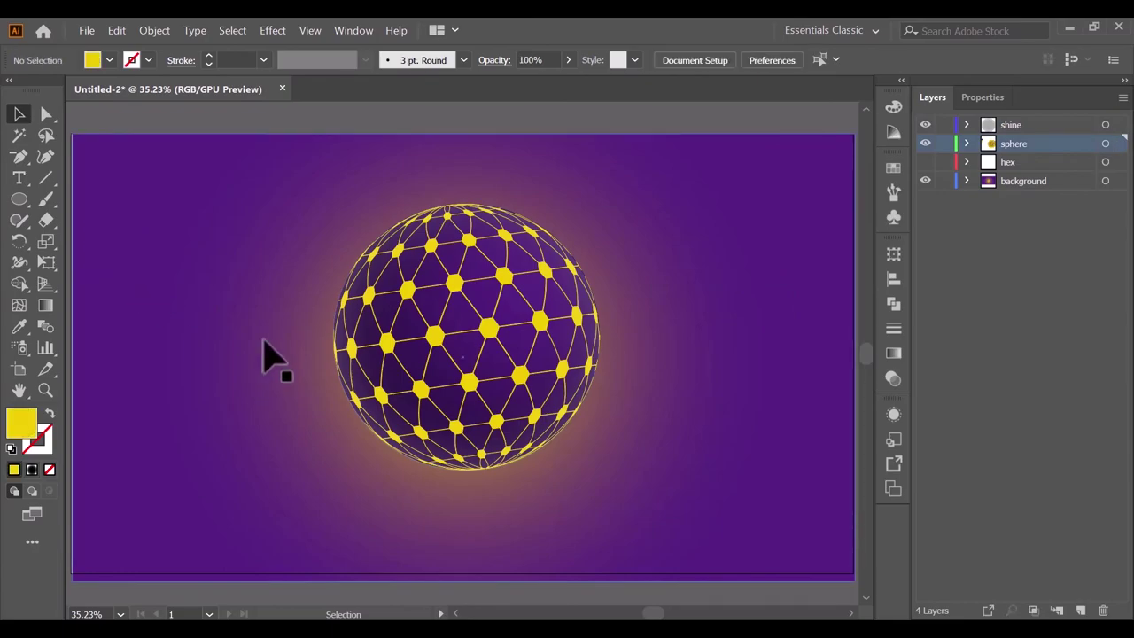
{"action": "key", "text": "ctrl+minus"}
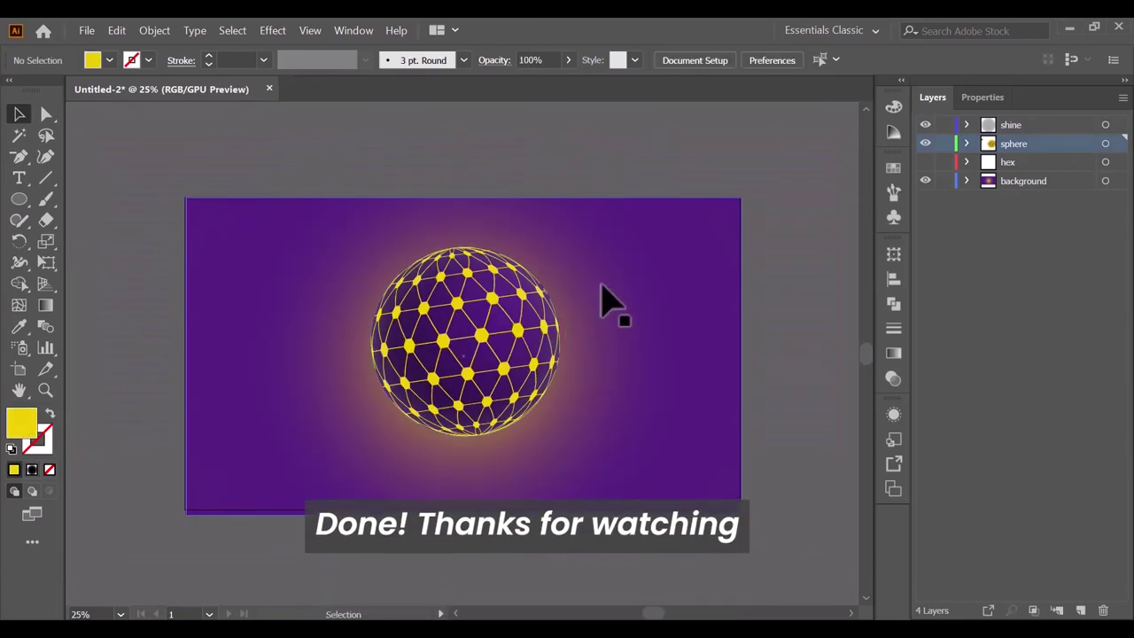